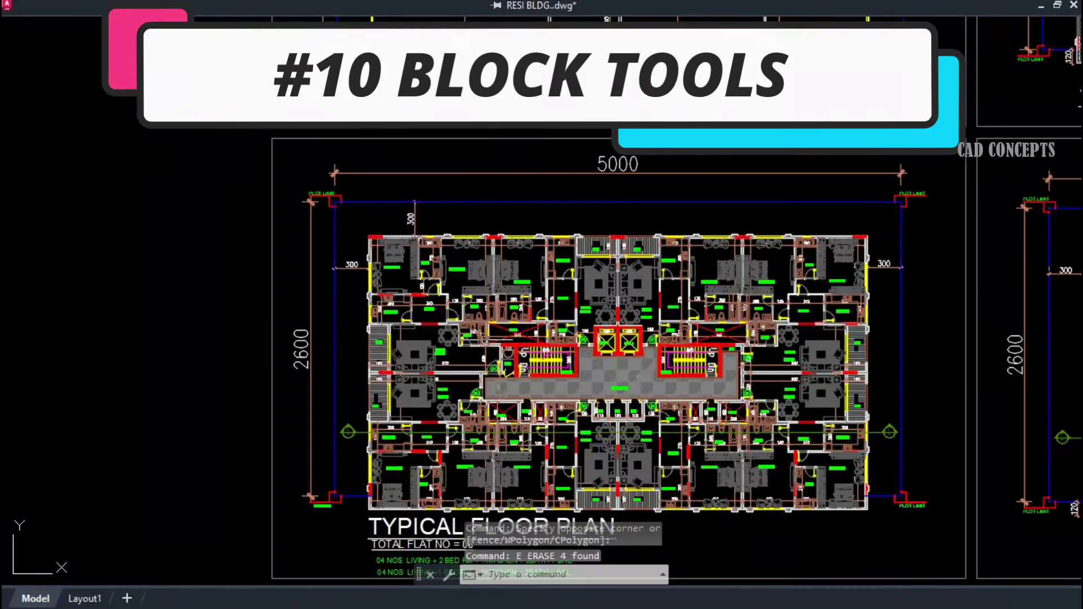
Step: Check the block definitions of the living-room and nearby furniture in the typical floor plan, closing each without editing
scroll(541, 316, down, 3)
scroll(541, 316, up, 3)
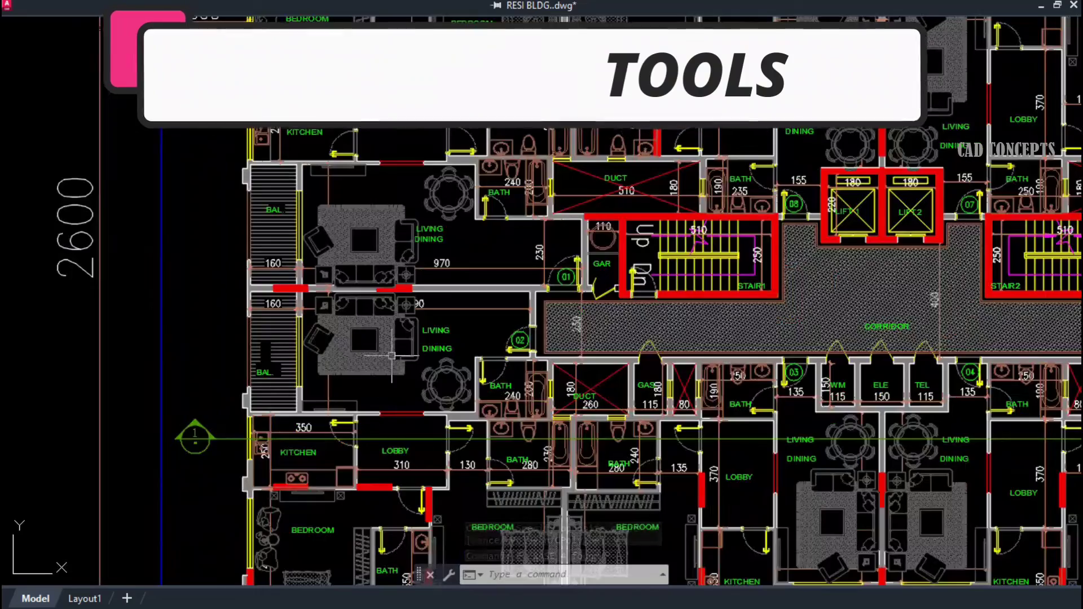
double_click(349, 253)
click(587, 424)
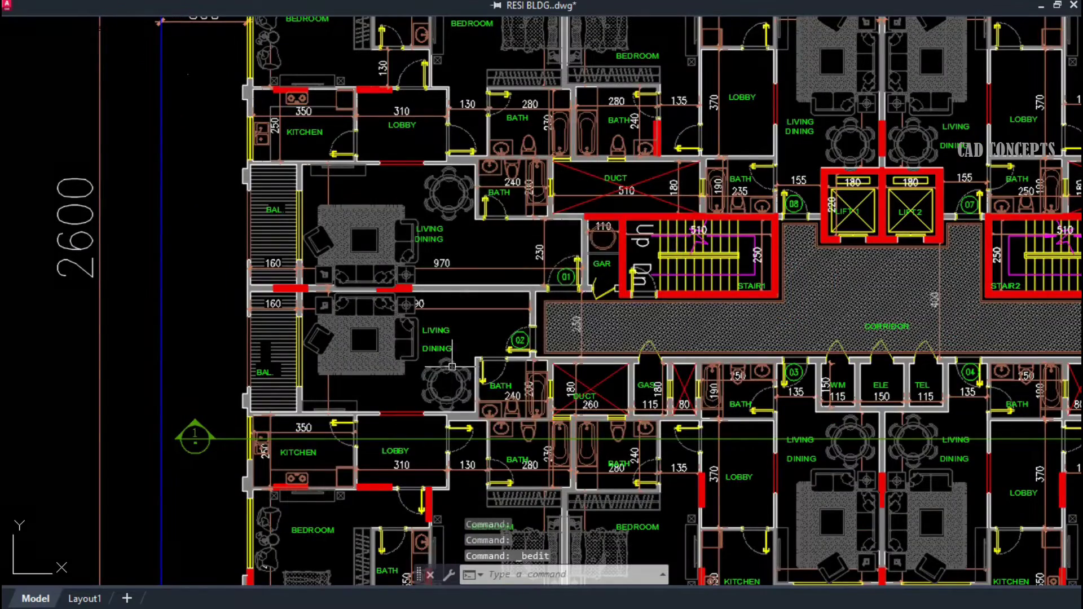
double_click(449, 361)
click(589, 424)
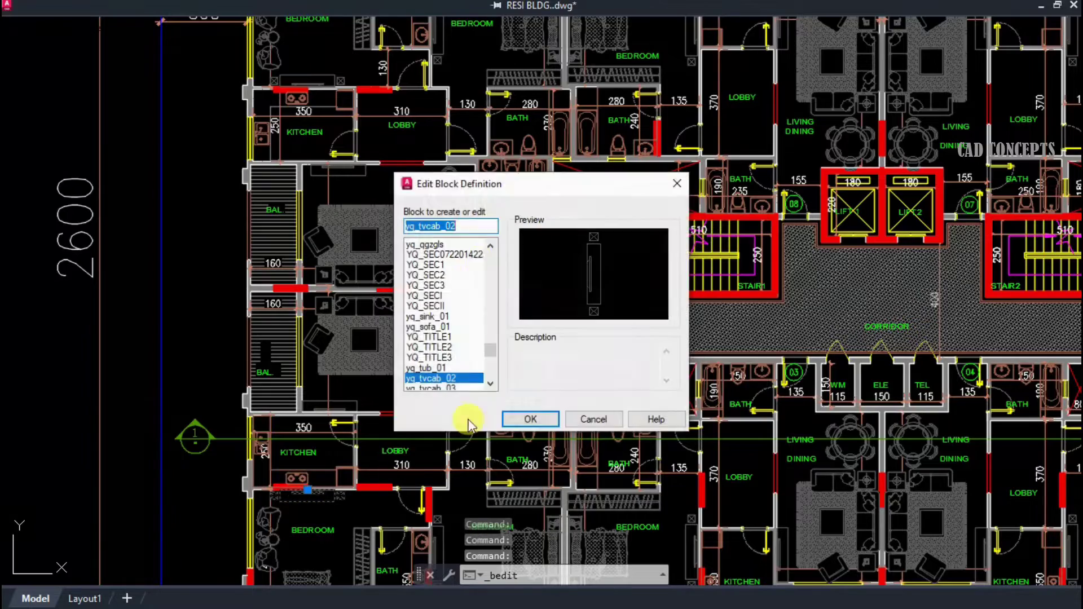
click(592, 418)
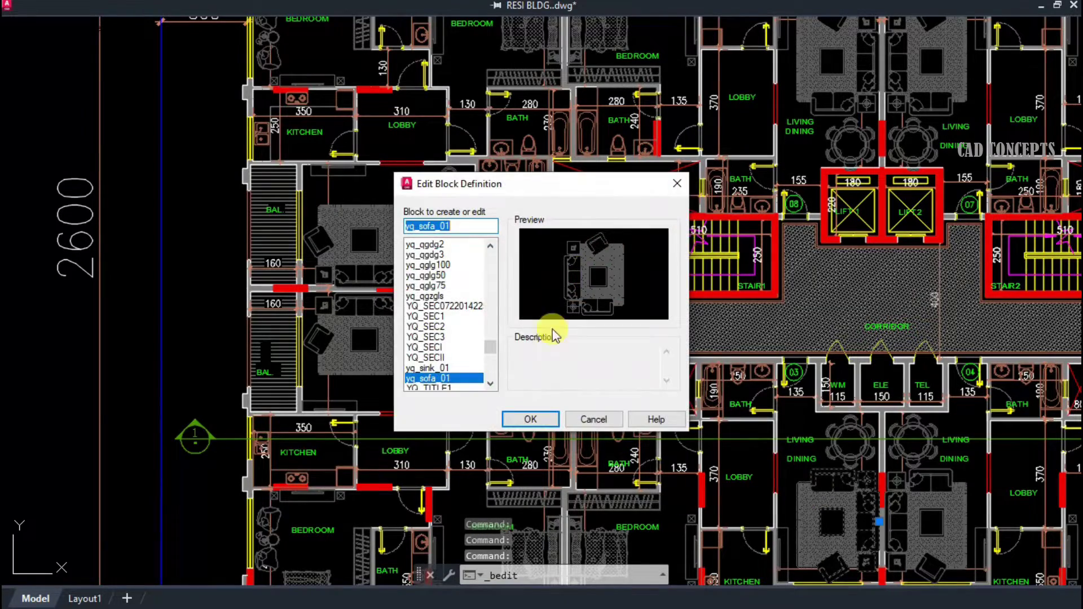
click(588, 421)
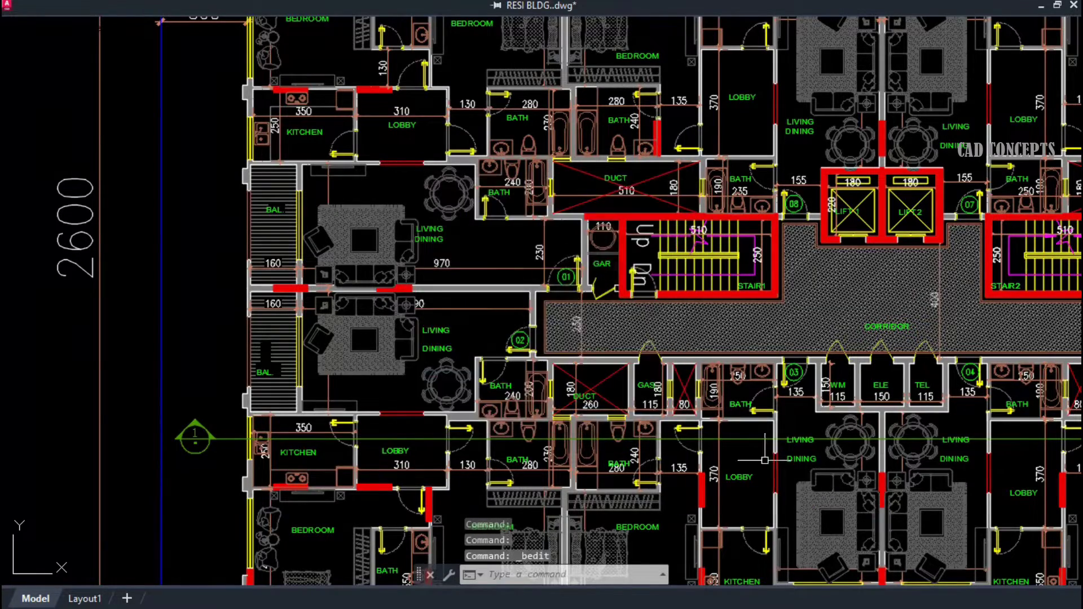
double_click(821, 453)
click(591, 419)
Step: Check the block definitions of the bedroom furniture in the lower flats of the typical floor plan without editing them
middle_drag(617, 456, 668, 242)
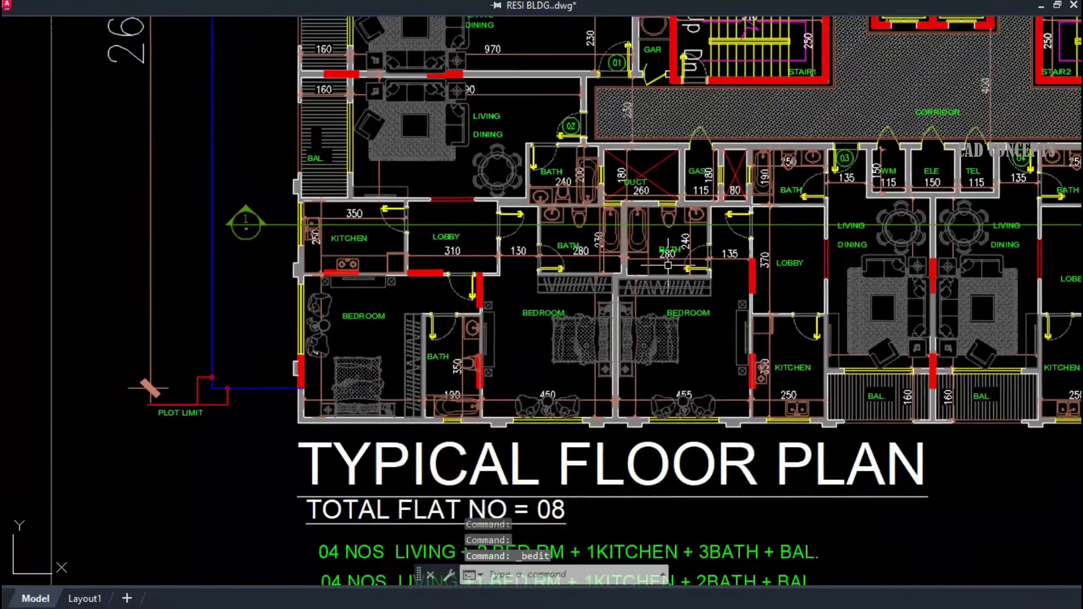
double_click(619, 339)
click(593, 419)
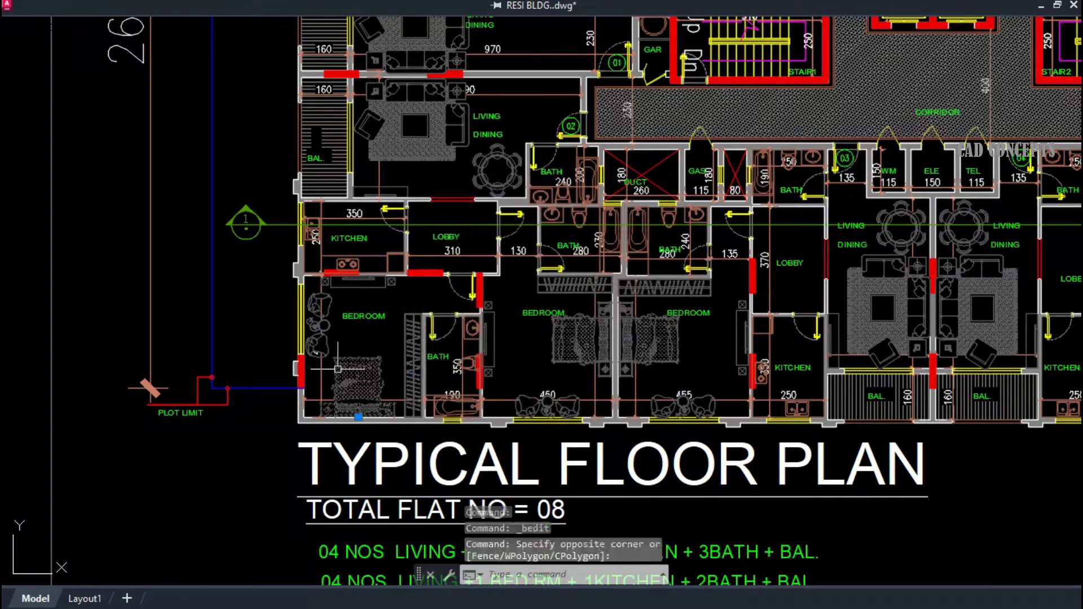
double_click(344, 364)
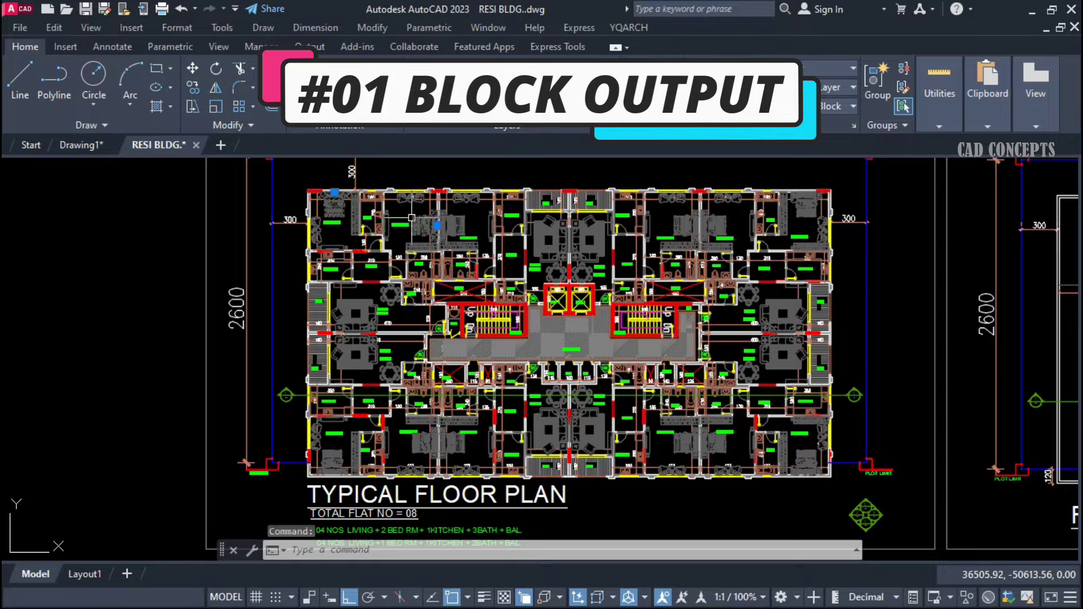
click(463, 194)
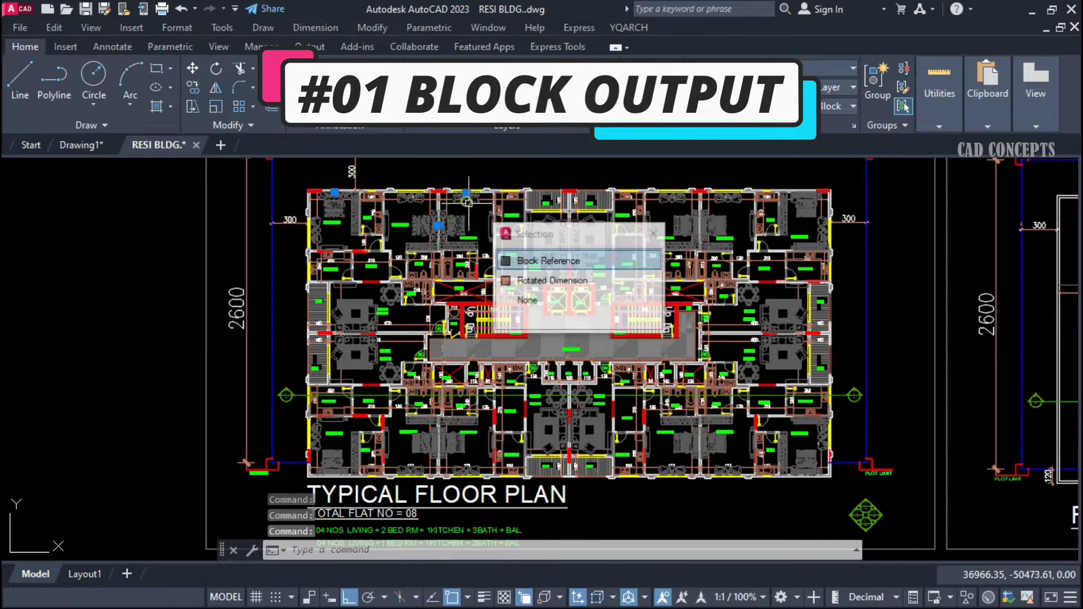
click(525, 258)
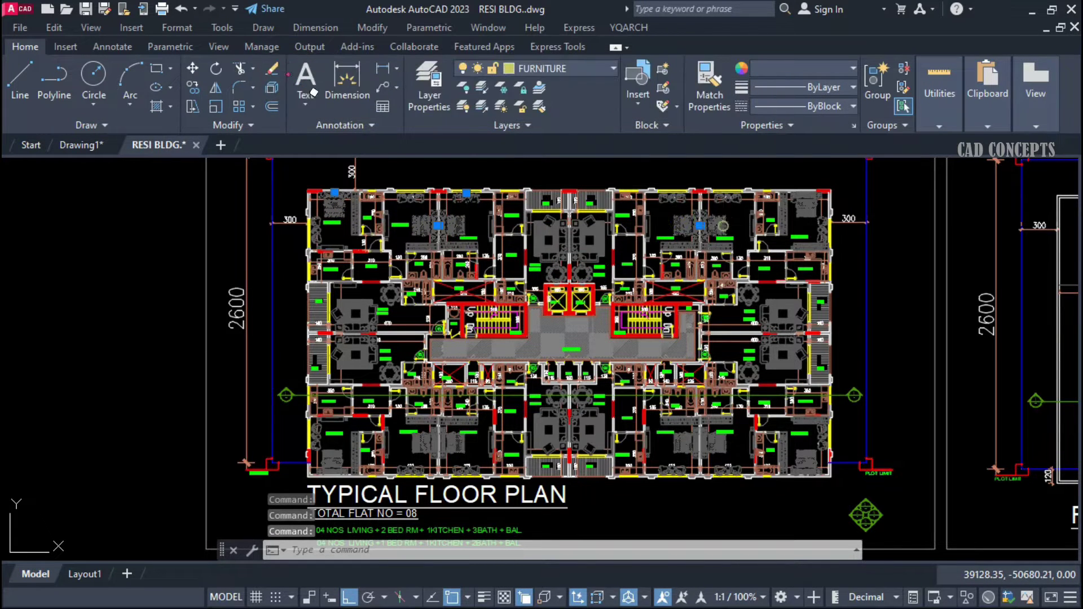
click(725, 203)
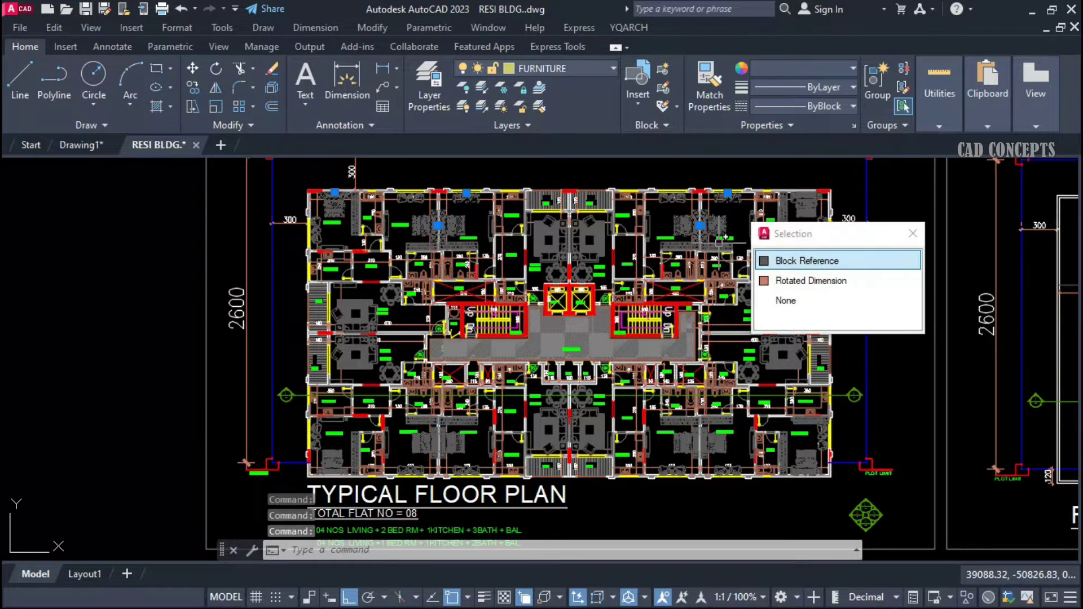
click(710, 257)
key(Escape)
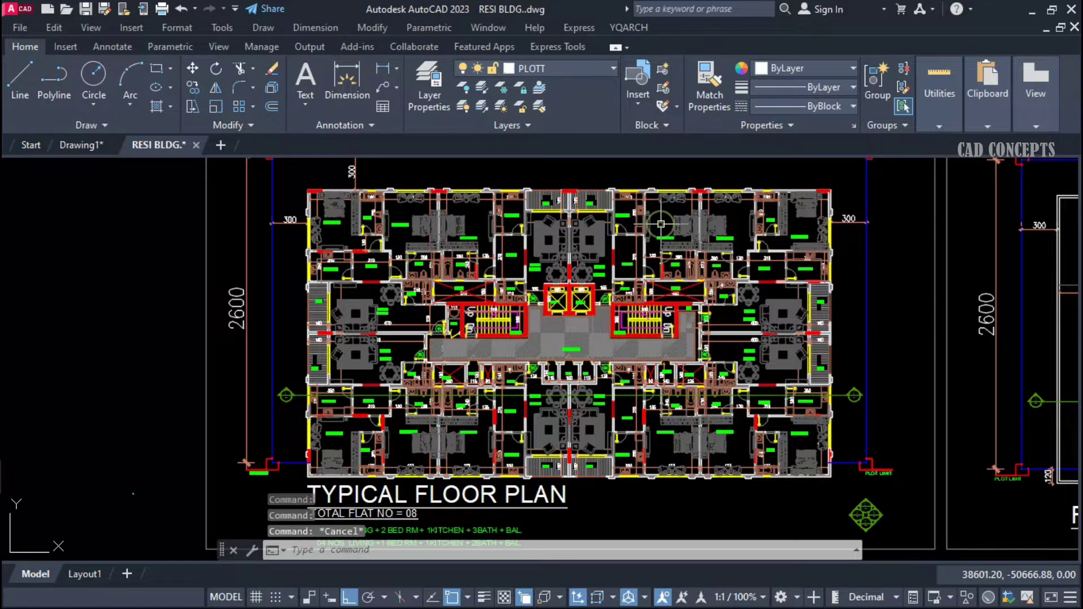
Step: Write out the blocks of the whole typical floor plan with BBW into a new Desktop folder named BLOCK OUTPUT
text(BB)
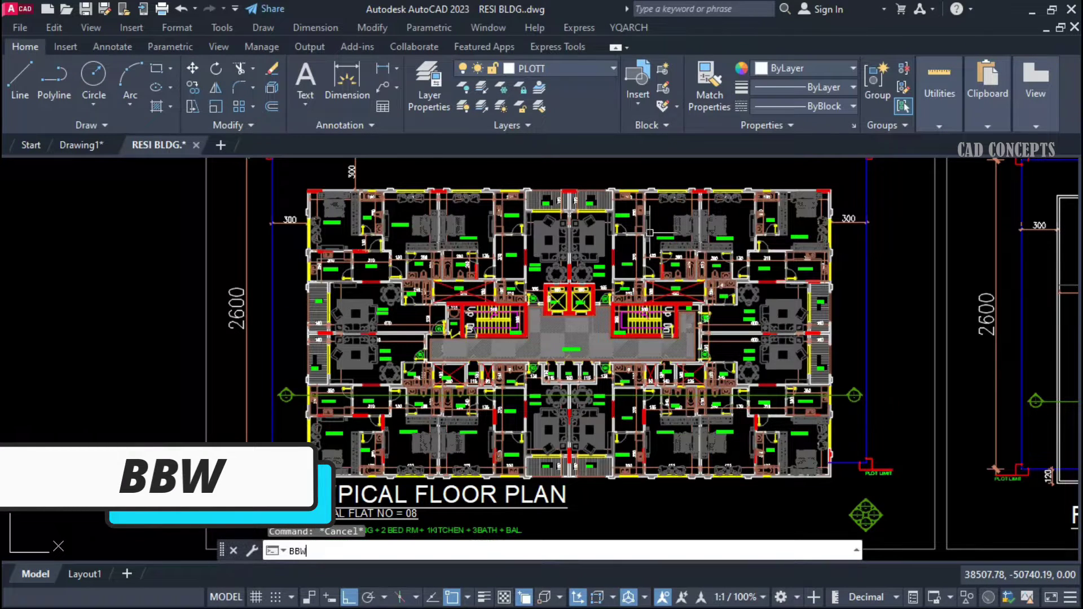
text(W)
key(Return)
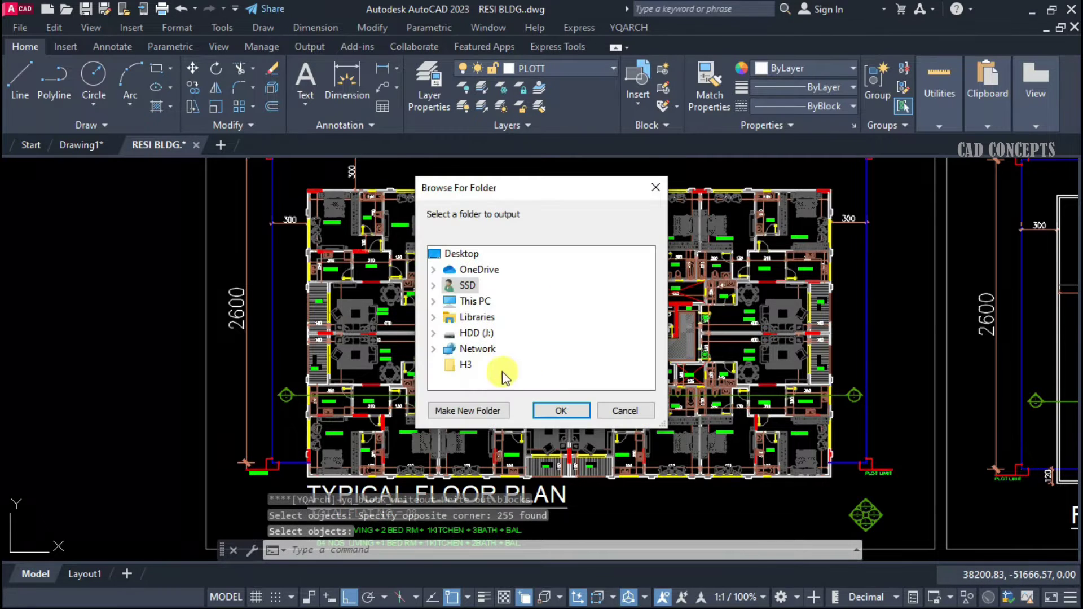
click(460, 254)
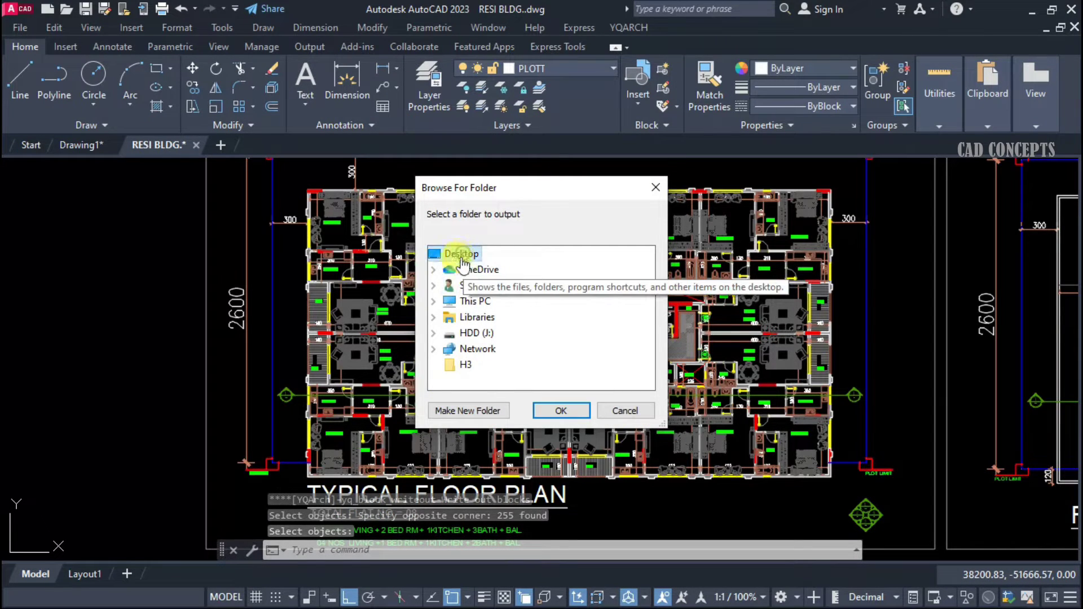
click(462, 411)
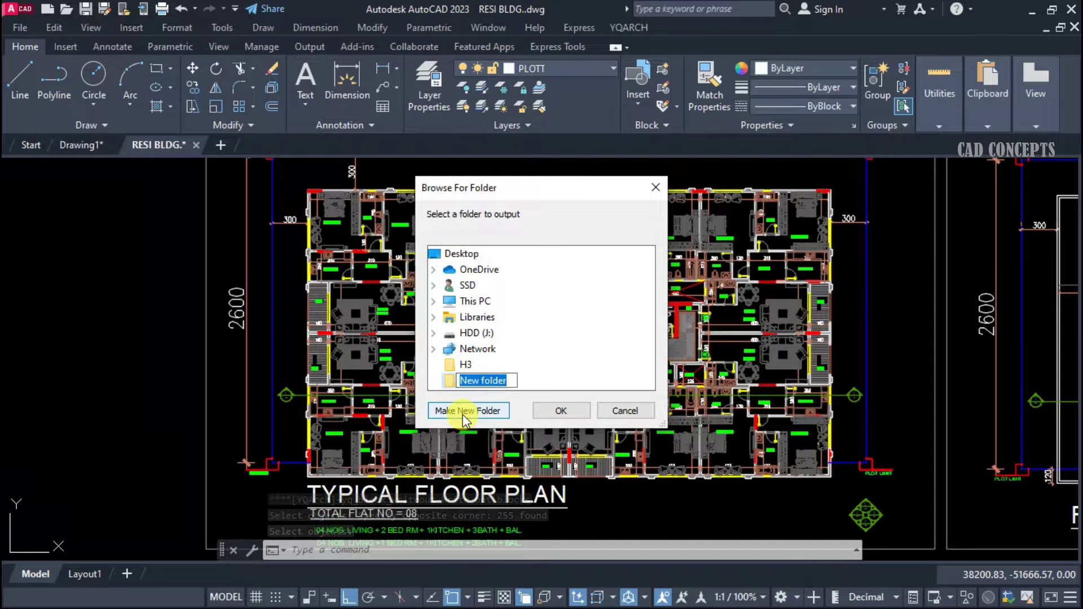
text(BLOCK OUTPUT)
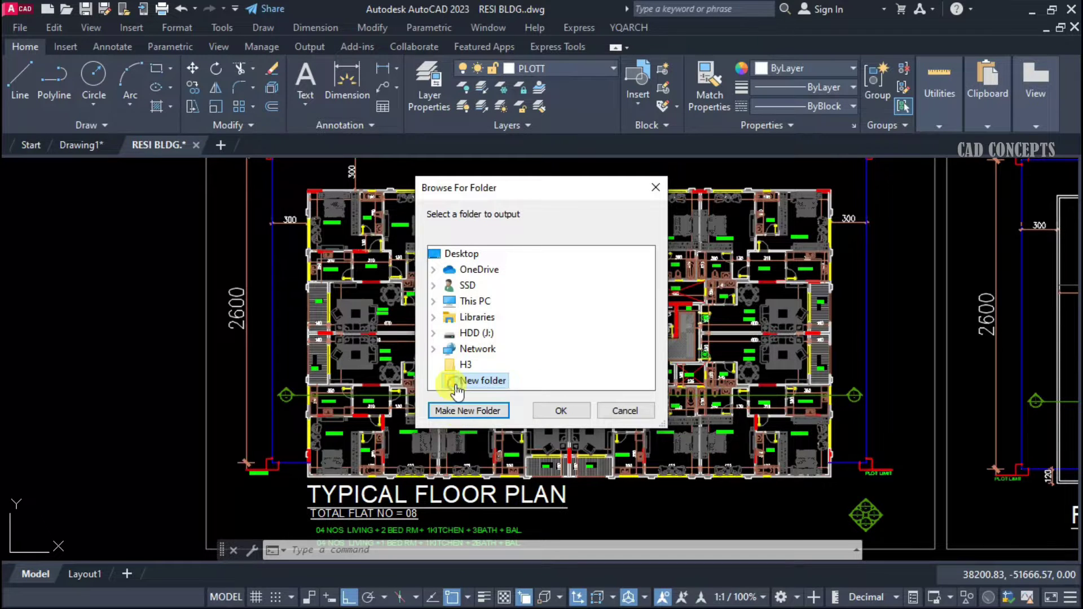
key(Return)
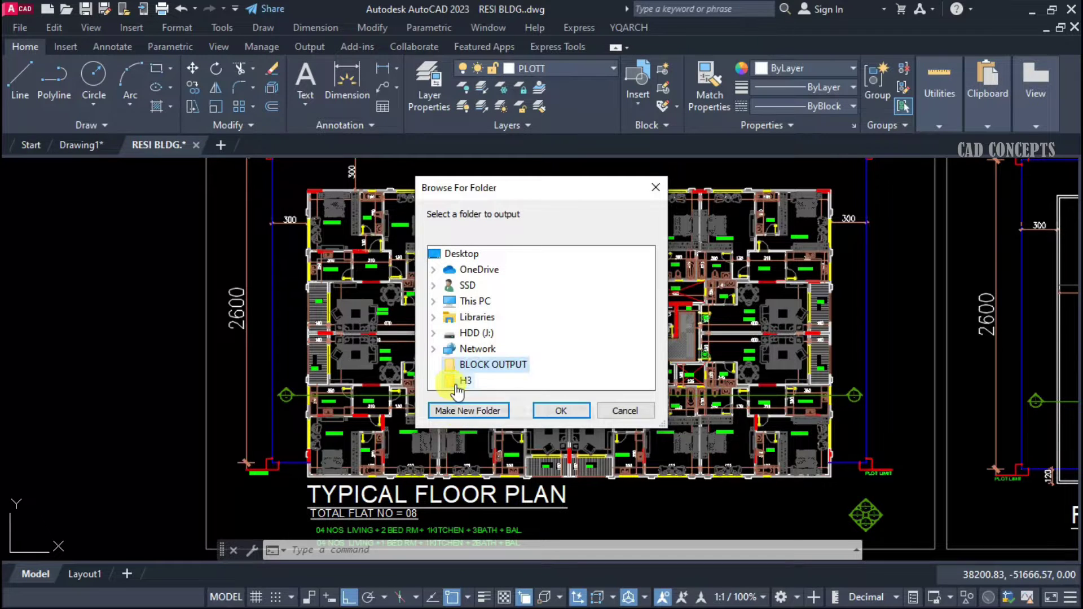
click(562, 411)
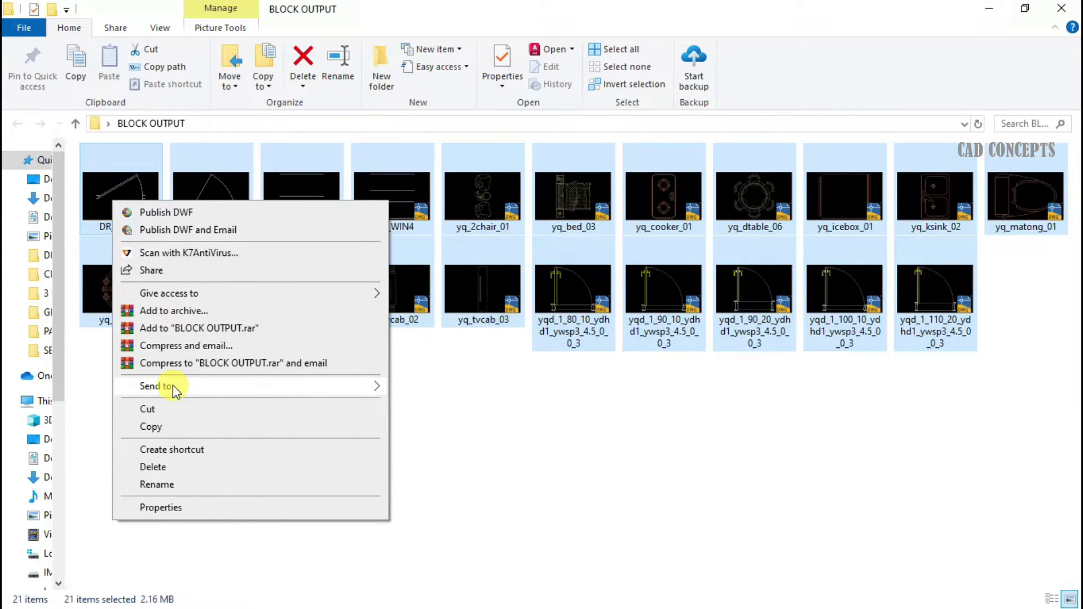
mouse_move(173, 386)
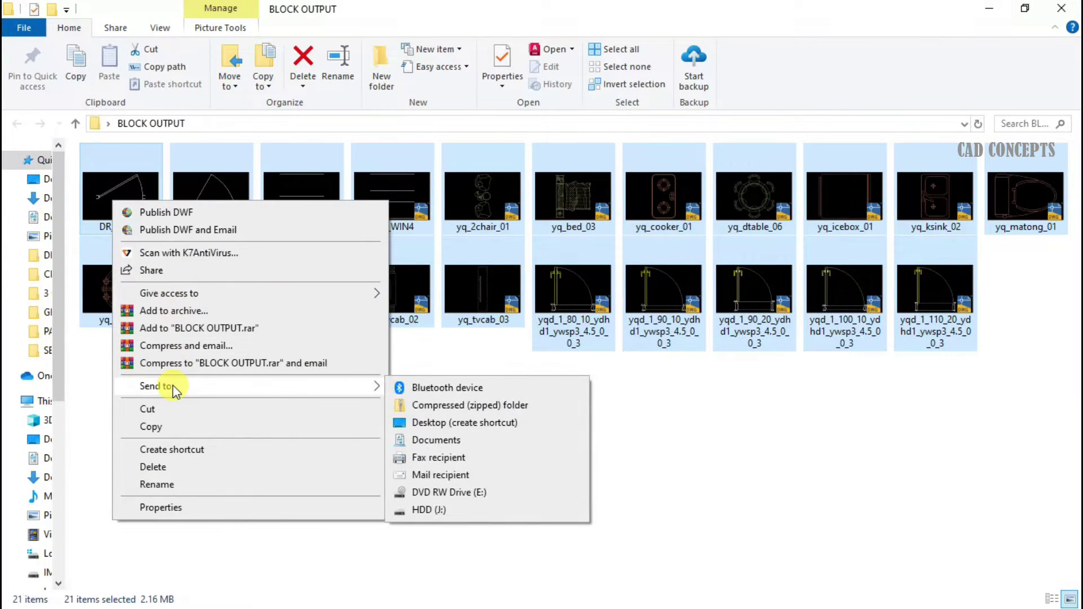
click(703, 386)
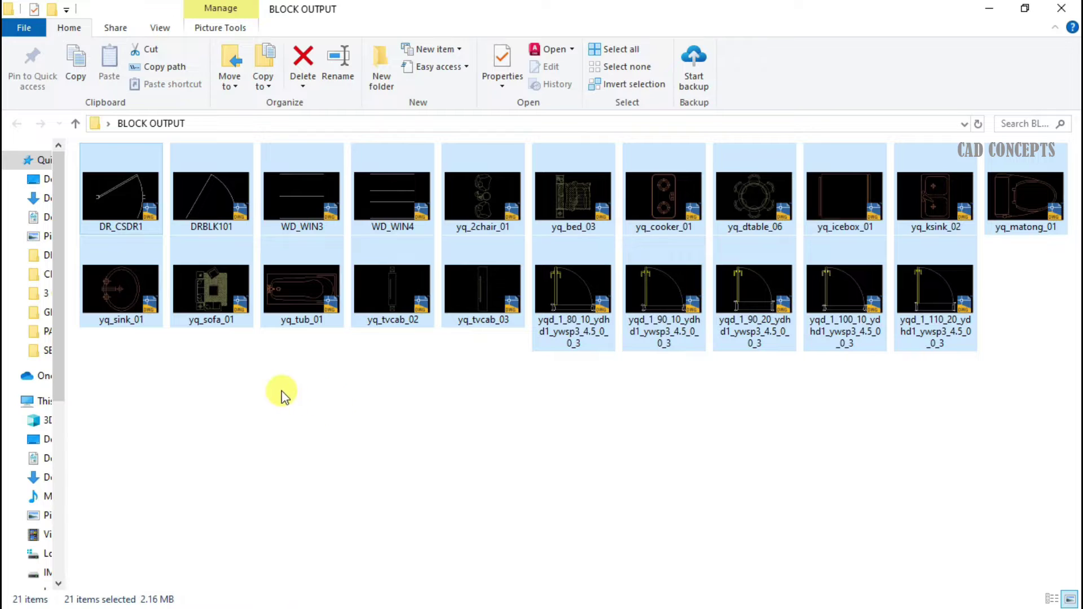
right_click(149, 217)
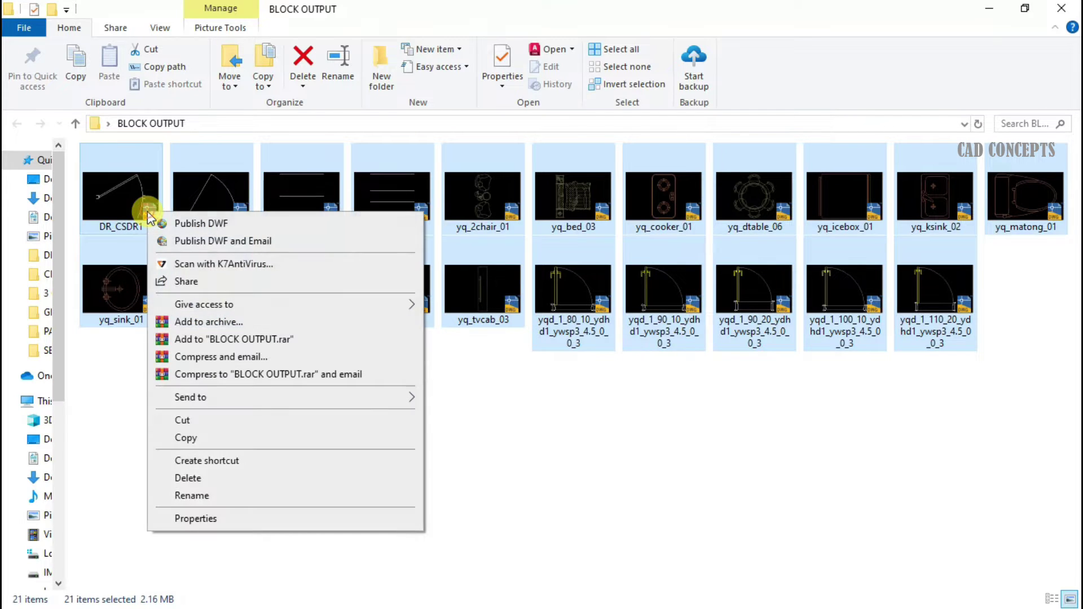
click(113, 344)
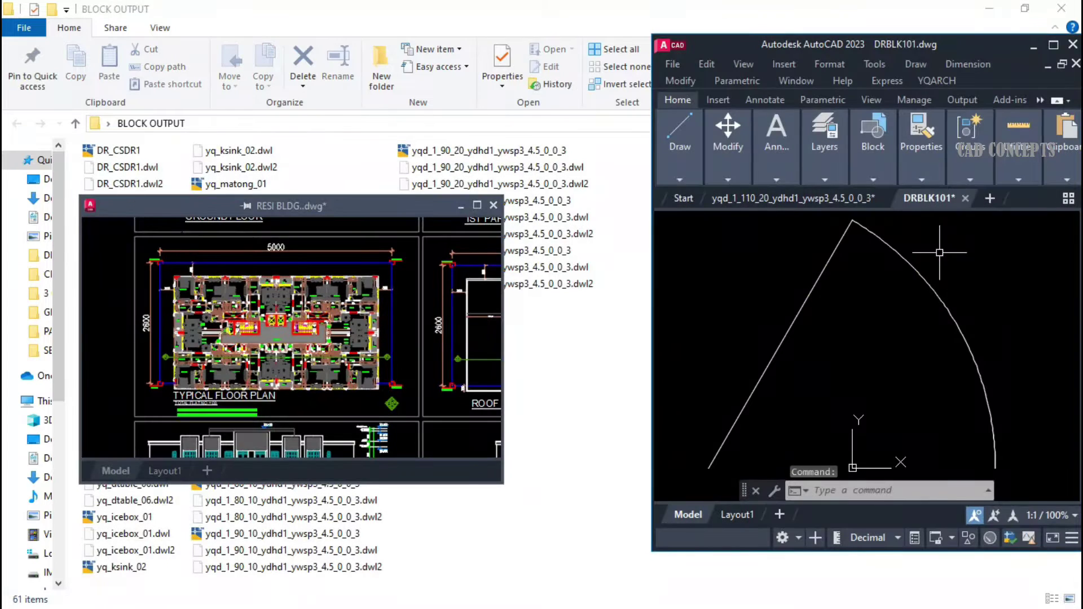
Step: Look through the exported block drawings opened in AutoCAD, such as DRBLK101, WD_WIN3, WD_WIN4 and yq_bed_03
key(ctrl+Tab)
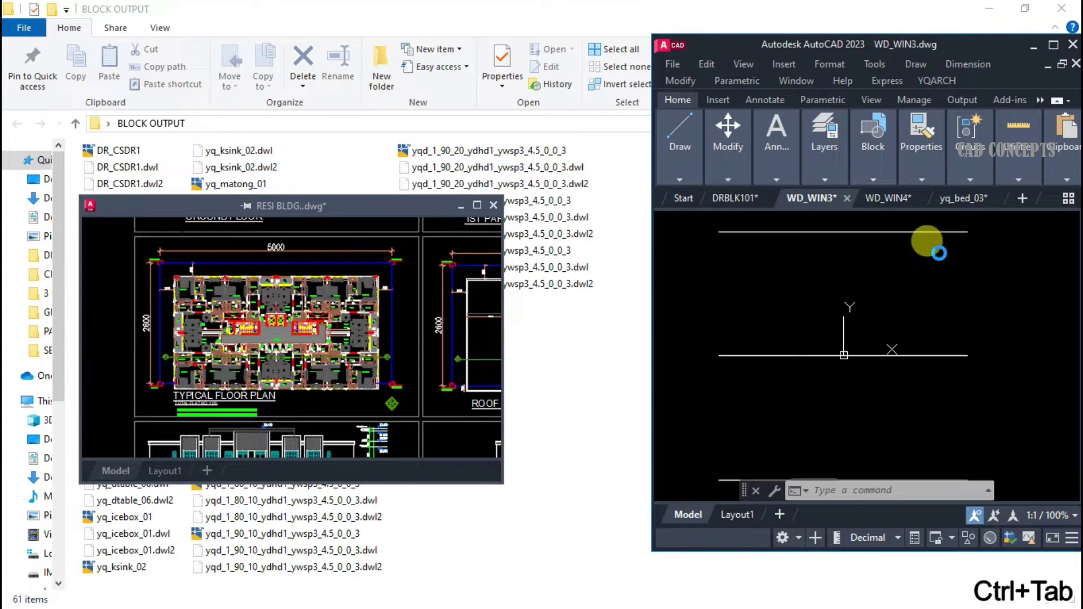
key(ctrl+Tab)
key(ctrl+Tab)
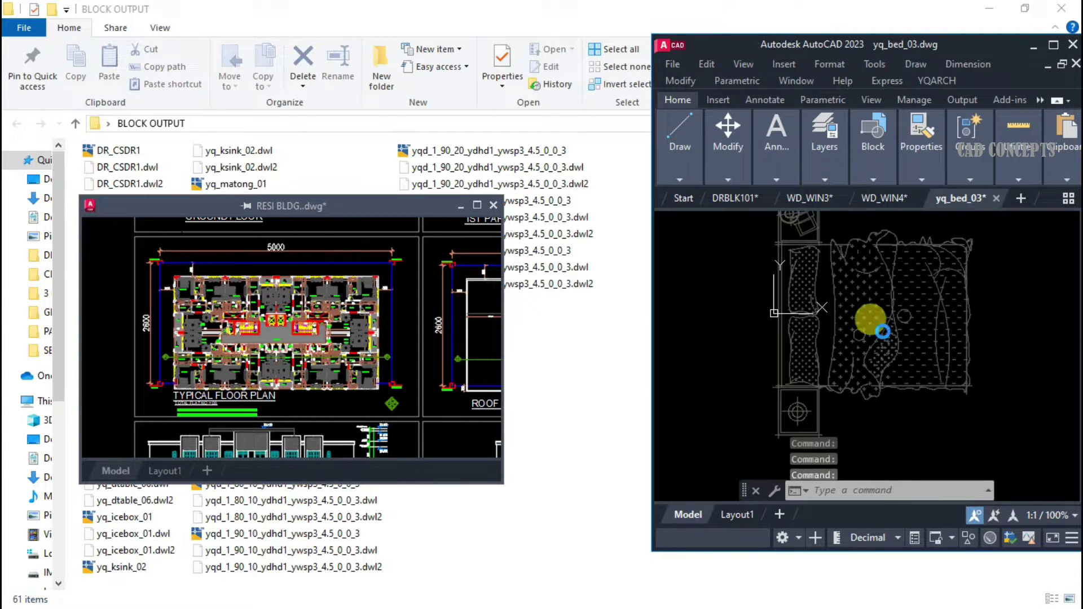
key(ctrl+Tab)
key(ctrl+Tab)
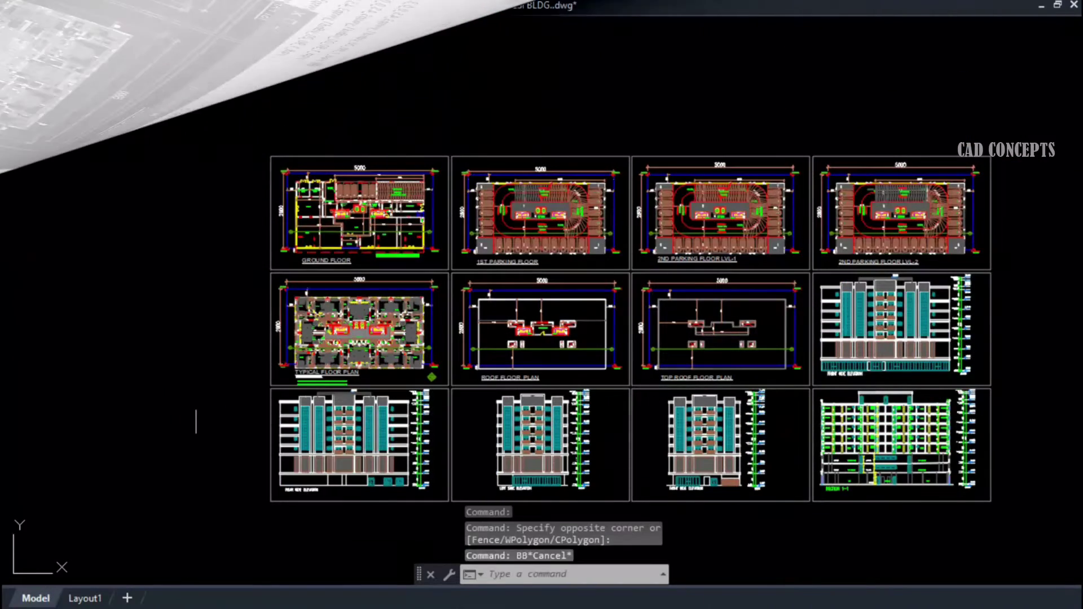
key(Escape)
key(Escape)
middle_drag(498, 379, 444, 372)
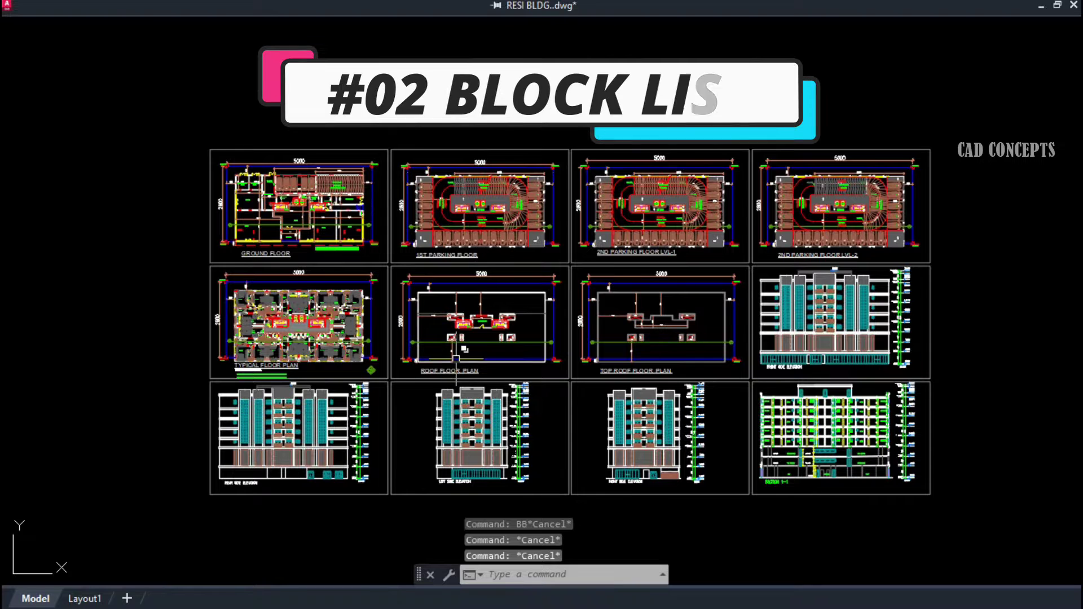
scroll(364, 377, down, 2)
scroll(474, 353, up, 2)
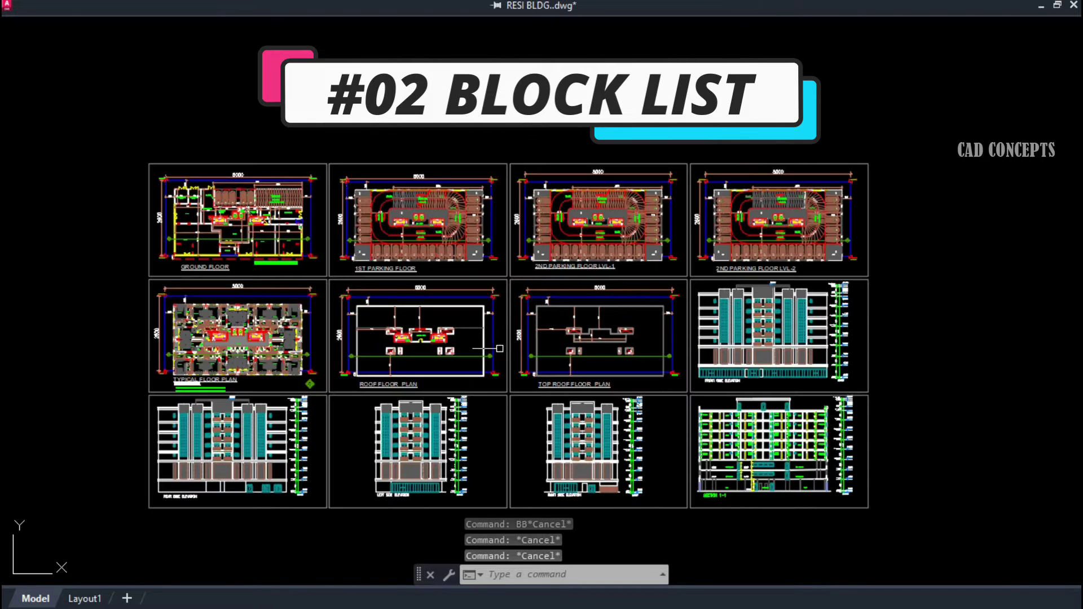
middle_drag(502, 349, 521, 341)
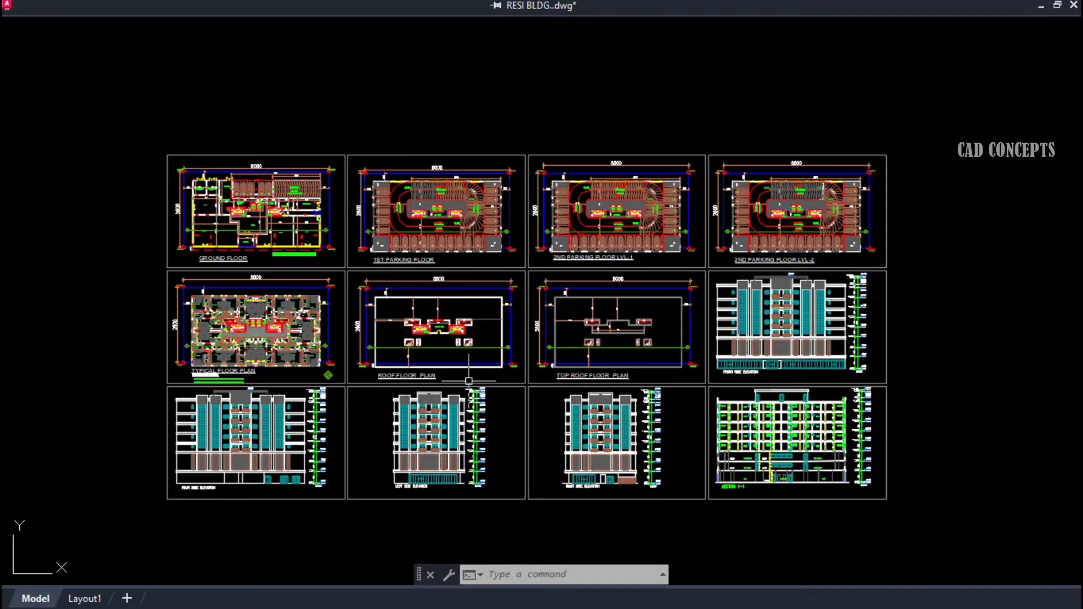
scroll(554, 322, up, 2)
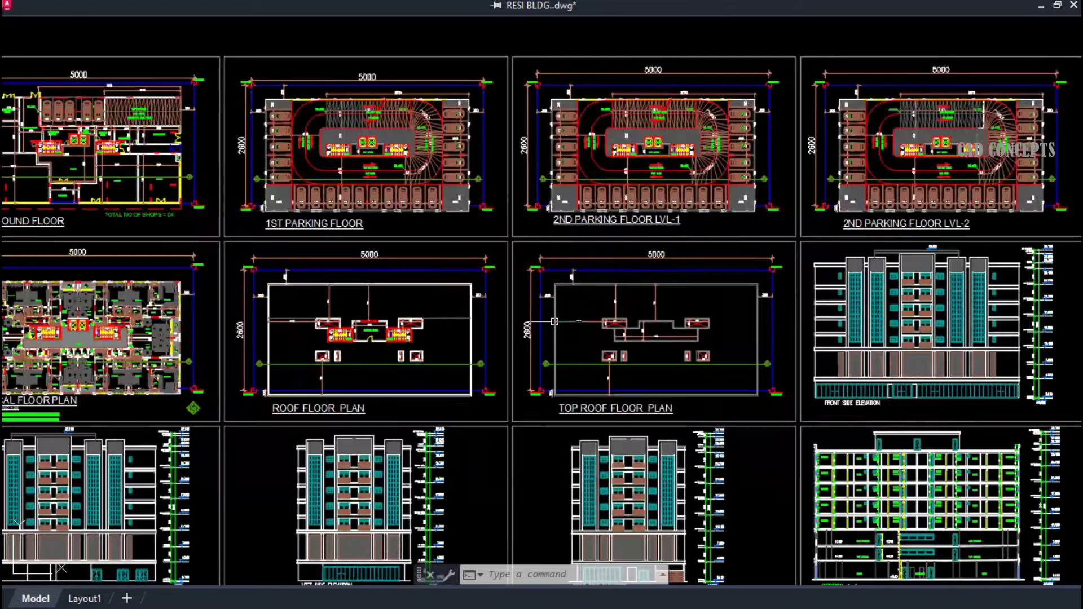
scroll(556, 321, down, 2)
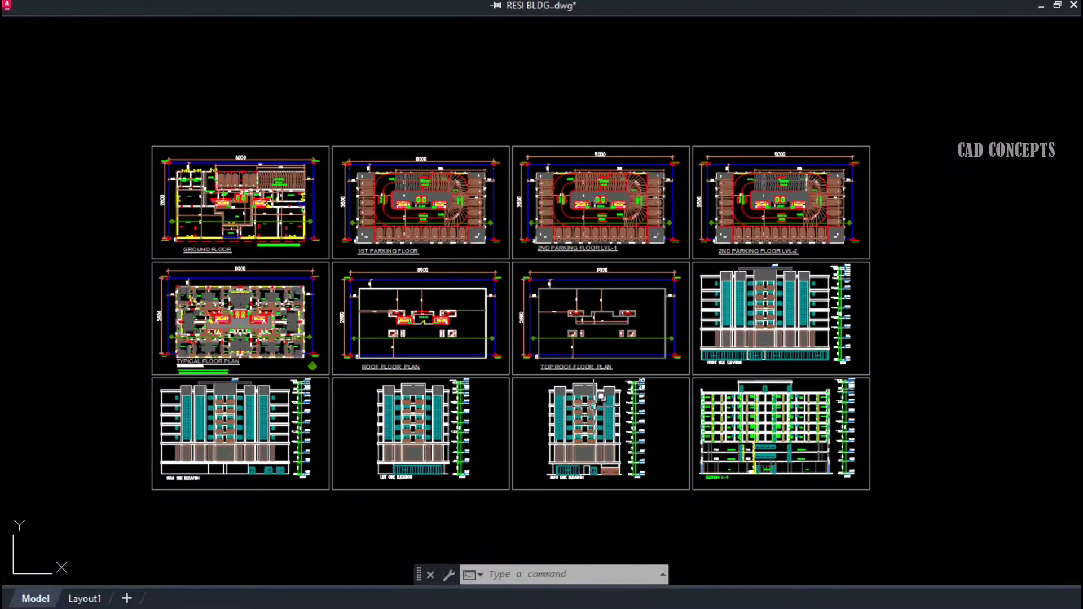
Step: List the blocks of the whole typical floor plan with BBL and place the table to the left of its frame
scroll(153, 308, up, 4)
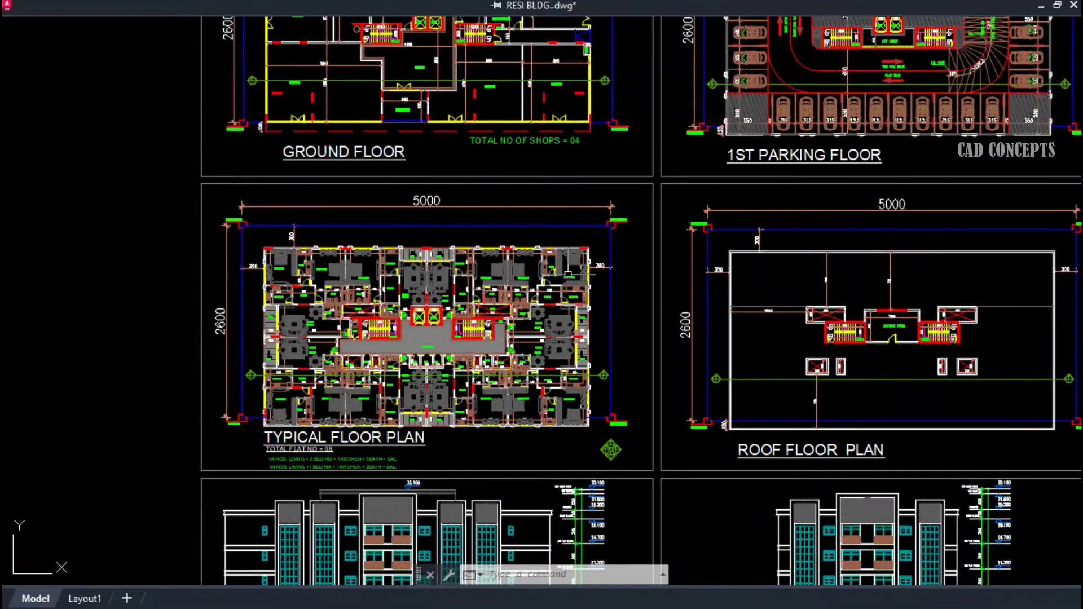
text(BBL)
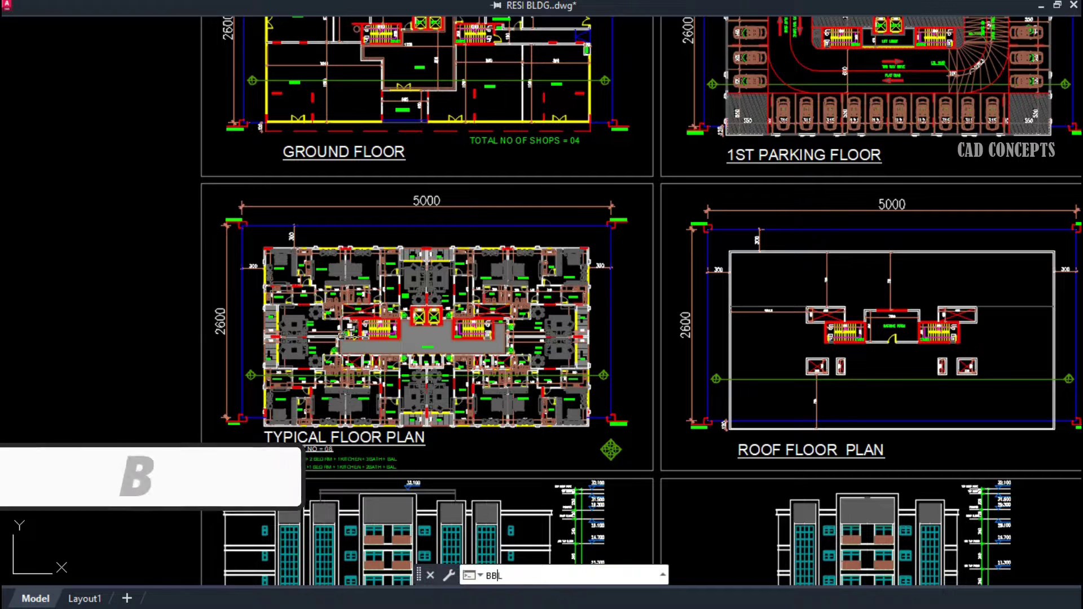
key(Return)
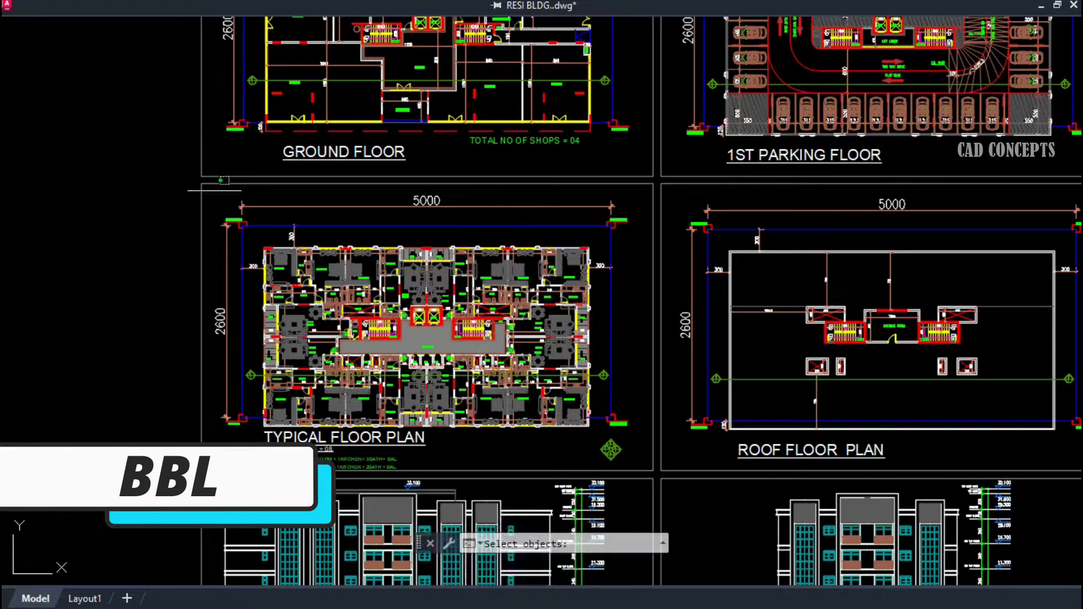
click(216, 193)
click(646, 467)
key(Return)
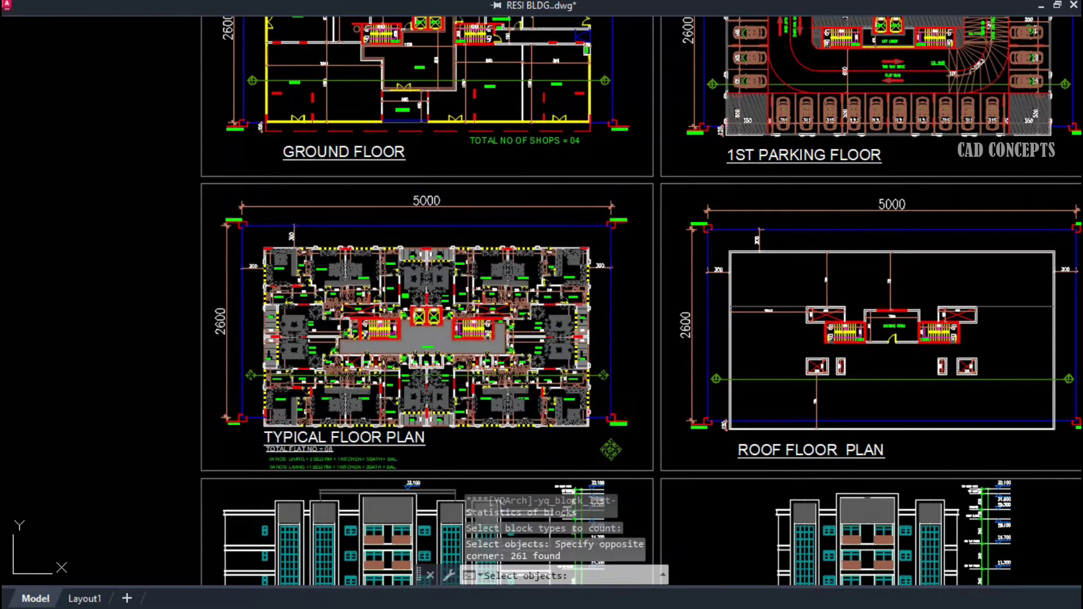
key(Return)
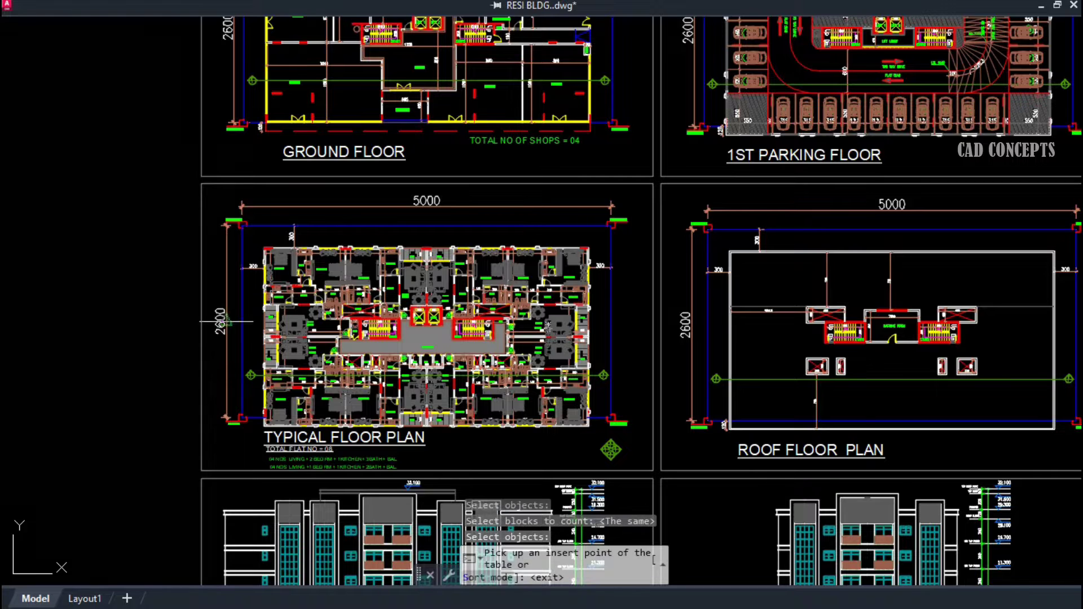
click(63, 242)
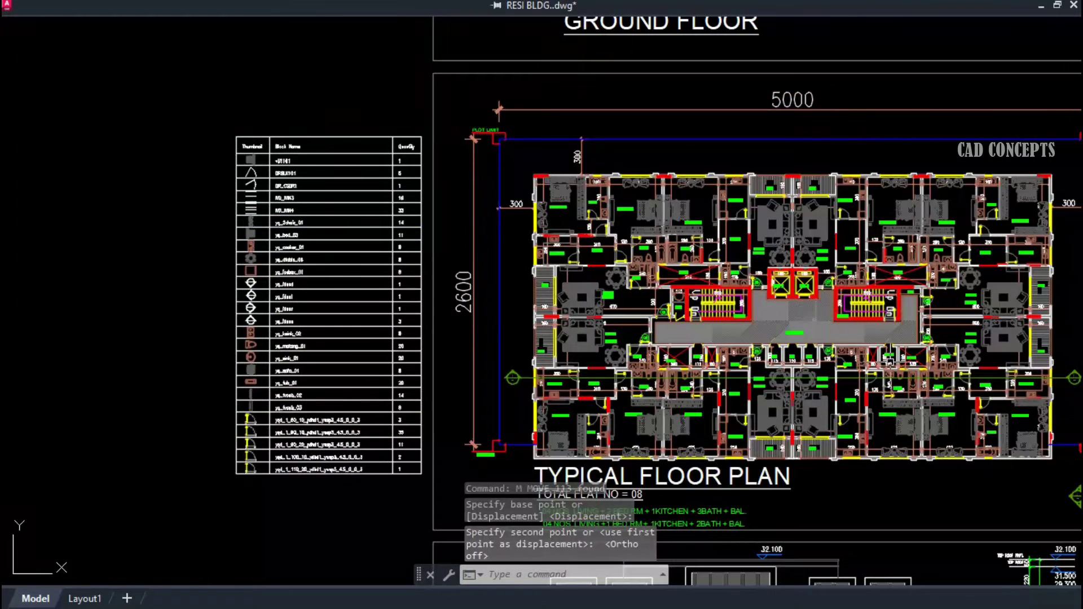
Step: Read the thumbnails, block names and quantities in the typical floor plan's block table from the first row to the last
middle_drag(773, 282, 669, 286)
scroll(451, 420, down, 4)
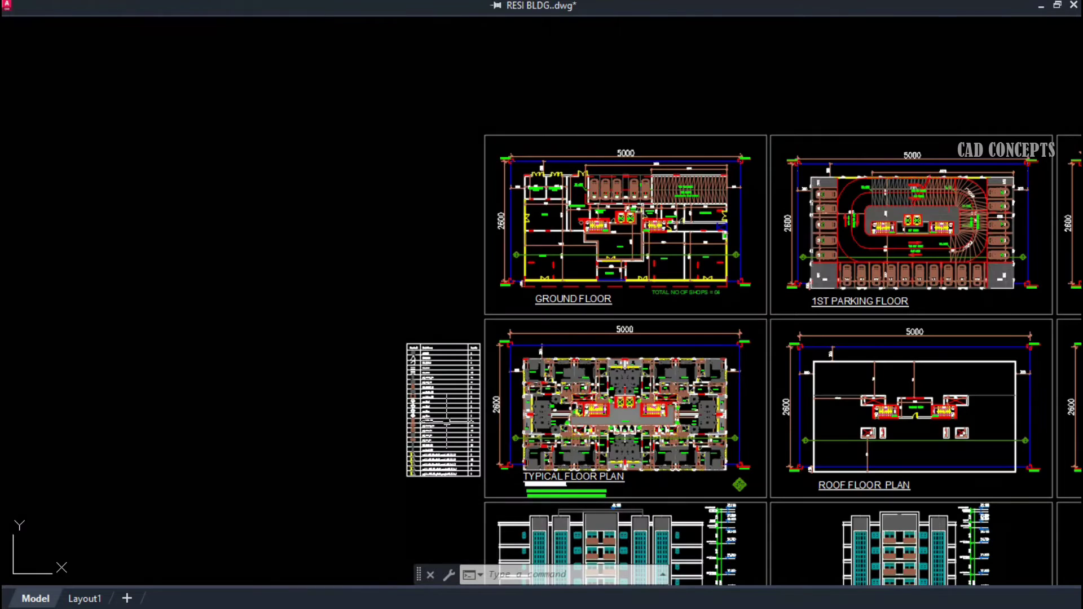
scroll(448, 421, up, 4)
scroll(338, 277, up, 4)
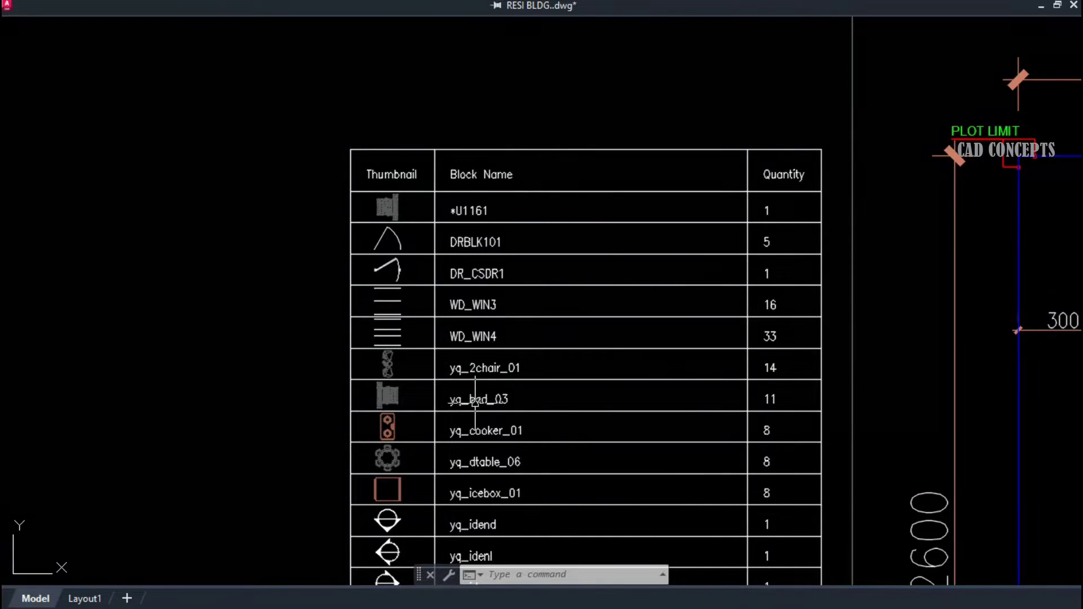
middle_drag(476, 402, 484, 207)
middle_drag(481, 472, 487, 305)
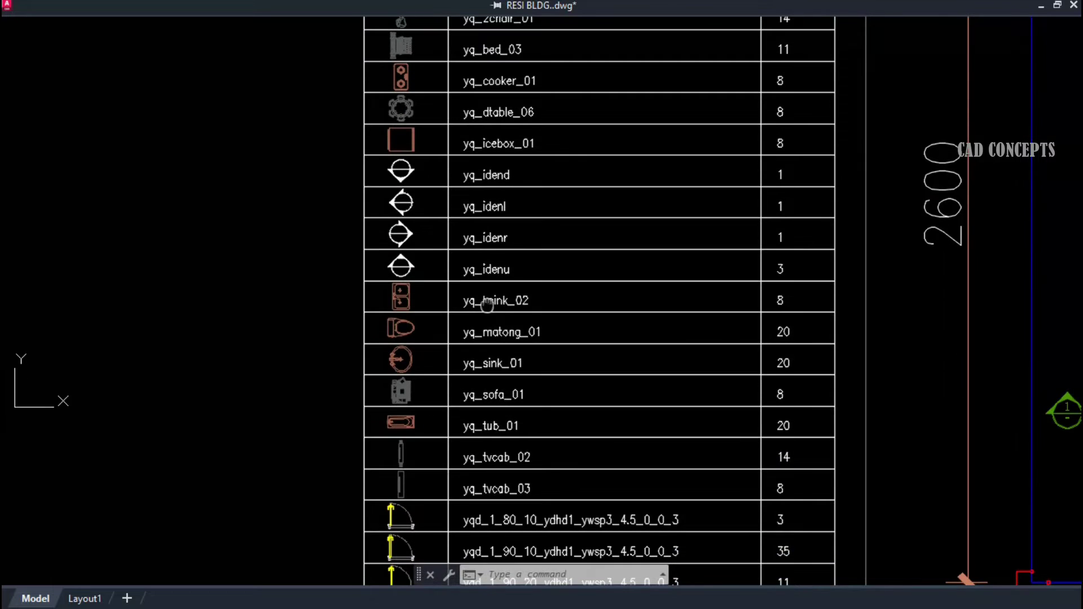
middle_drag(484, 488, 493, 354)
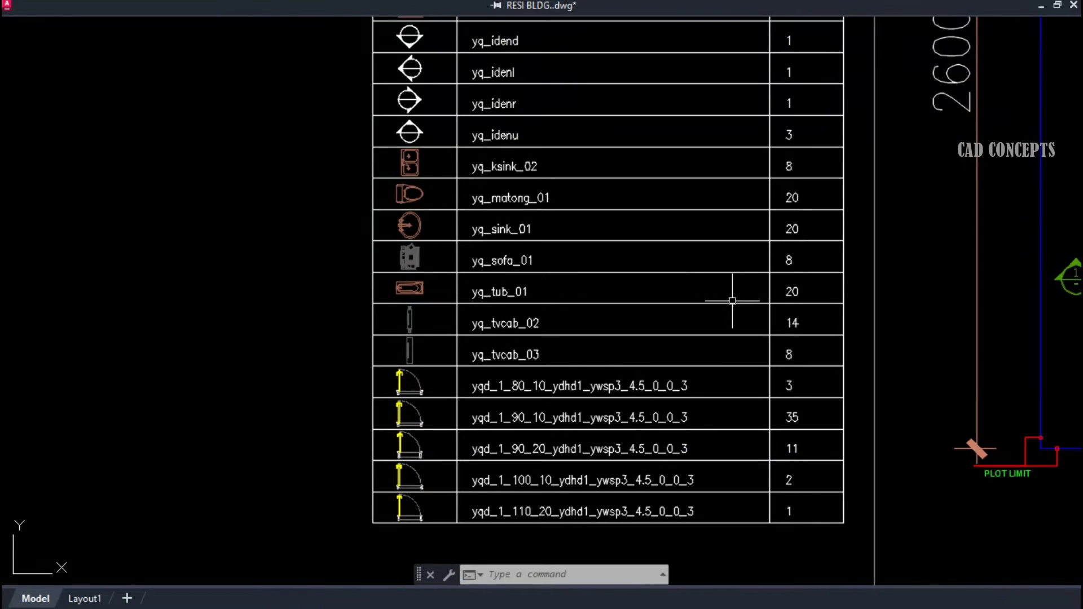
middle_drag(808, 253, 808, 415)
scroll(392, 430, down, 3)
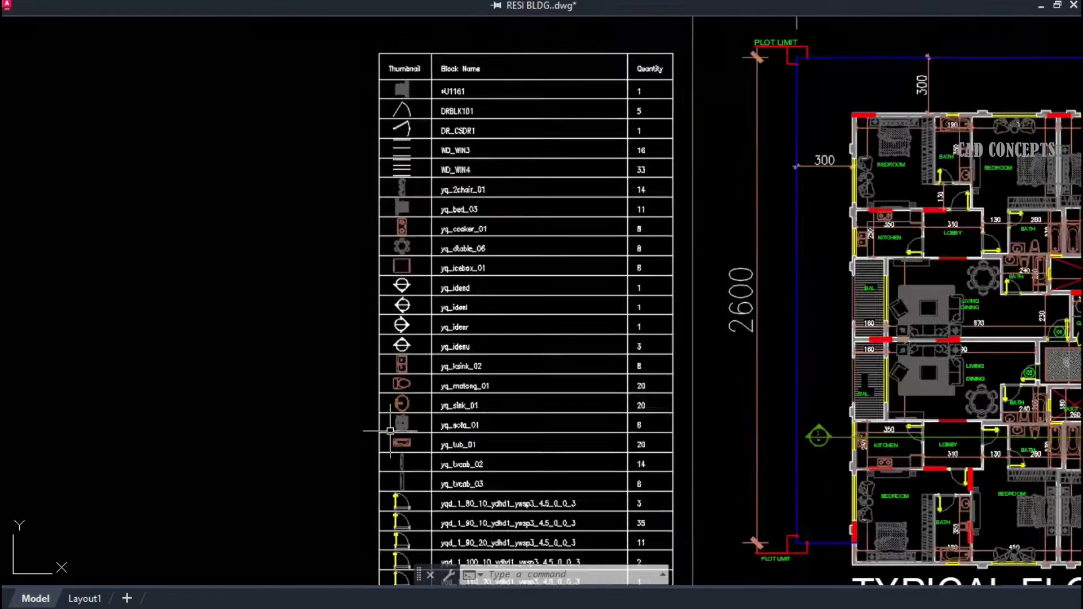
Step: List the blocks of the ground floor plan and place the table to the left of its frame
middle_drag(656, 256, 555, 496)
scroll(520, 401, up, 2)
key(space)
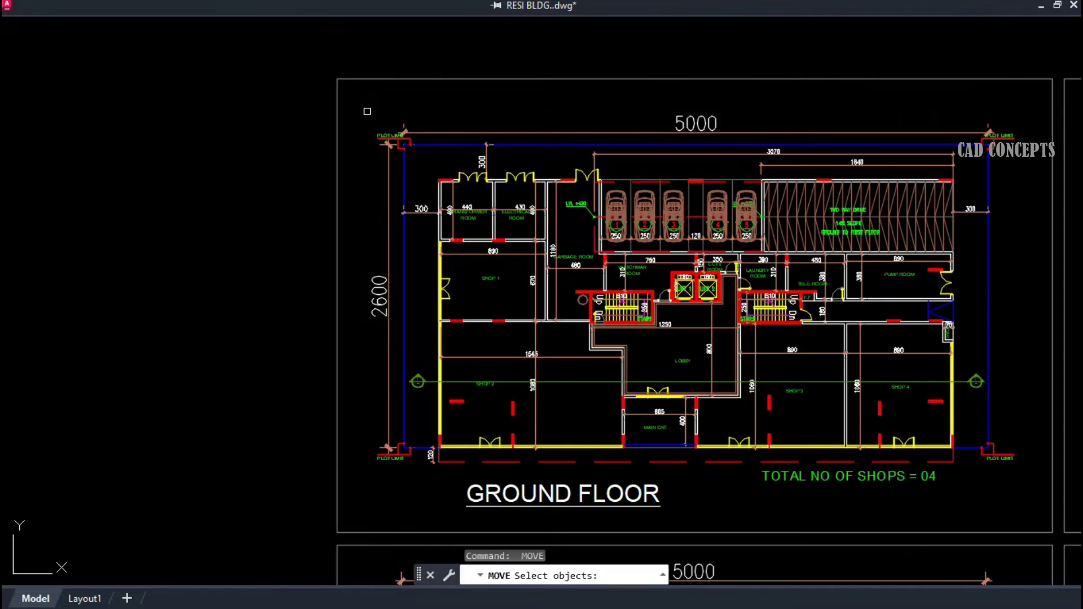
click(367, 111)
click(1043, 533)
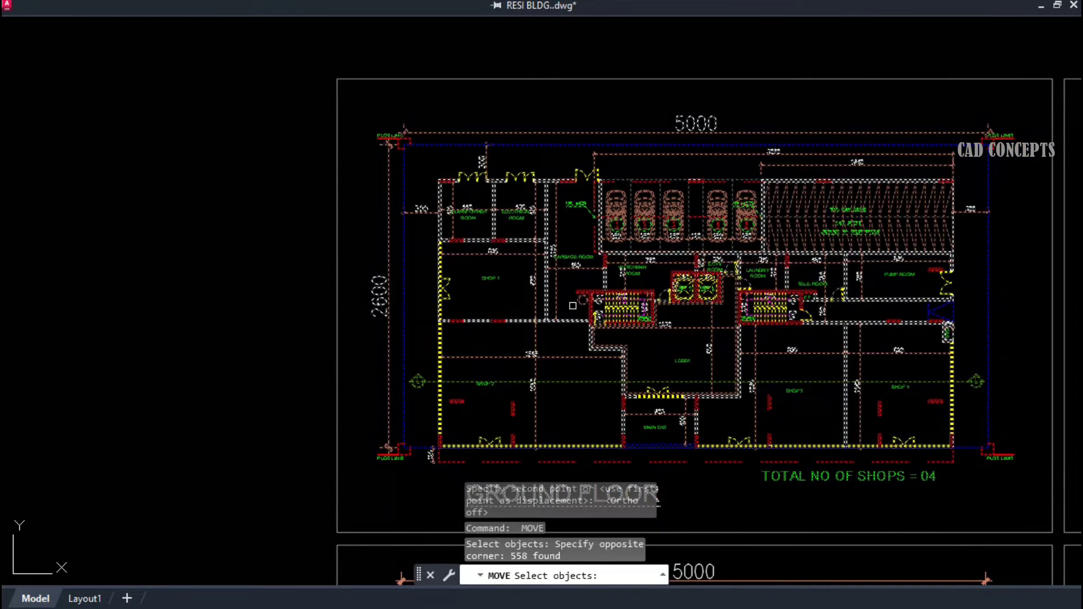
key(Return)
click(133, 143)
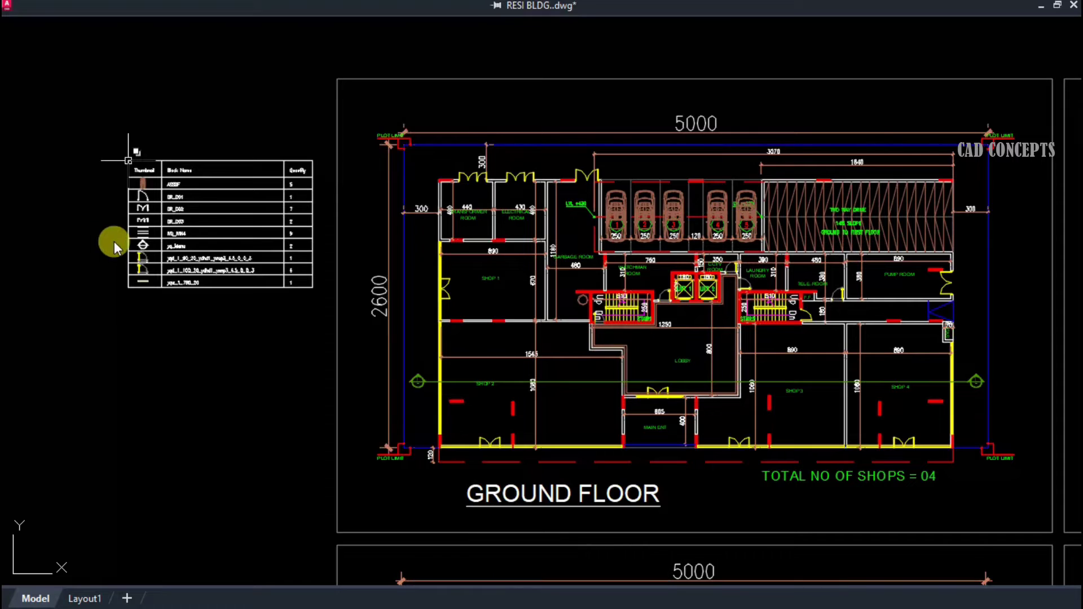
key(Escape)
scroll(113, 242, up, 2)
scroll(310, 222, up, 2)
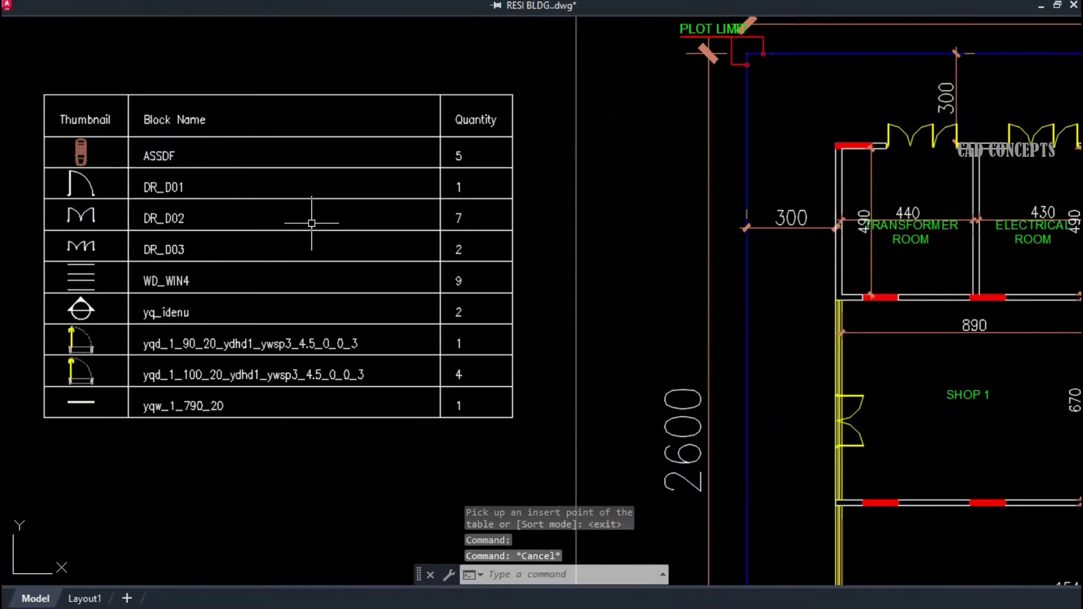
Step: List the blocks of the 1st parking floor with BBL and place the table above that plan
scroll(304, 237, down, 4)
scroll(134, 251, down, 4)
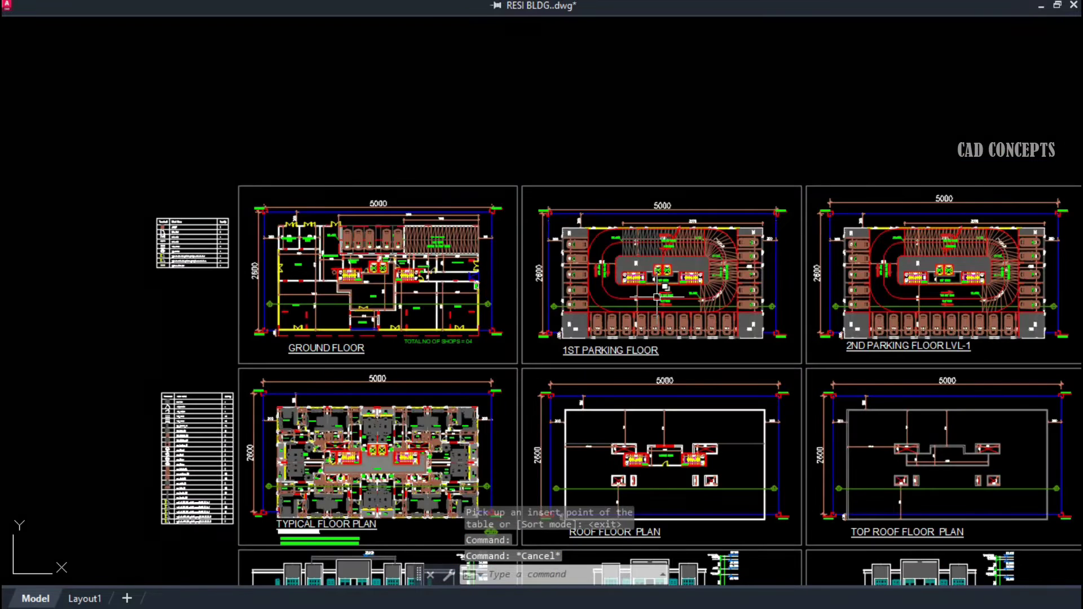
middle_drag(657, 297, 517, 296)
scroll(512, 263, up, 2)
text(BBL)
key(Return)
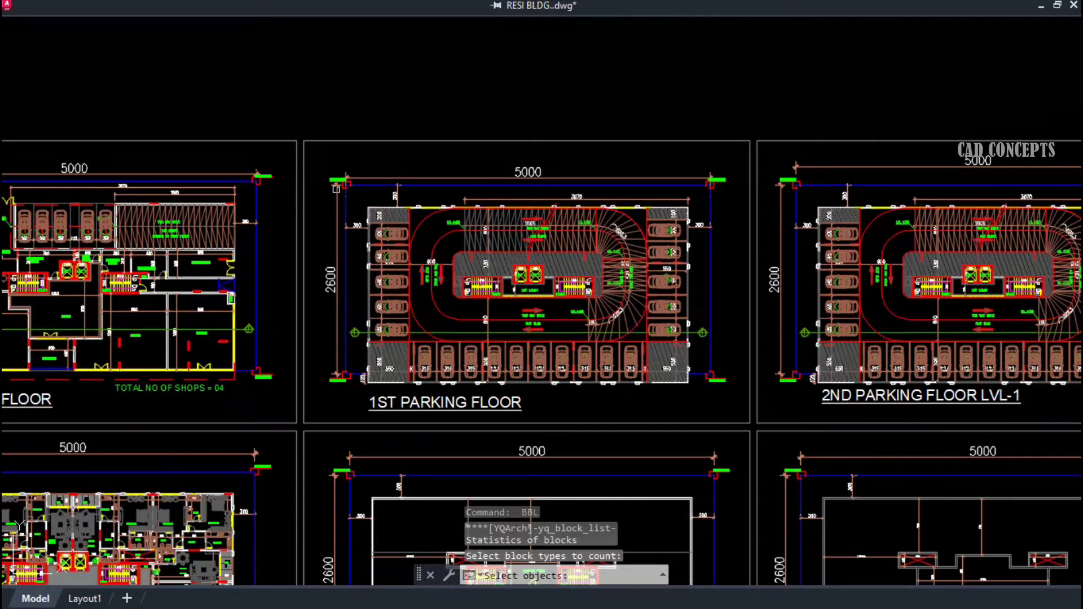
click(316, 163)
click(715, 412)
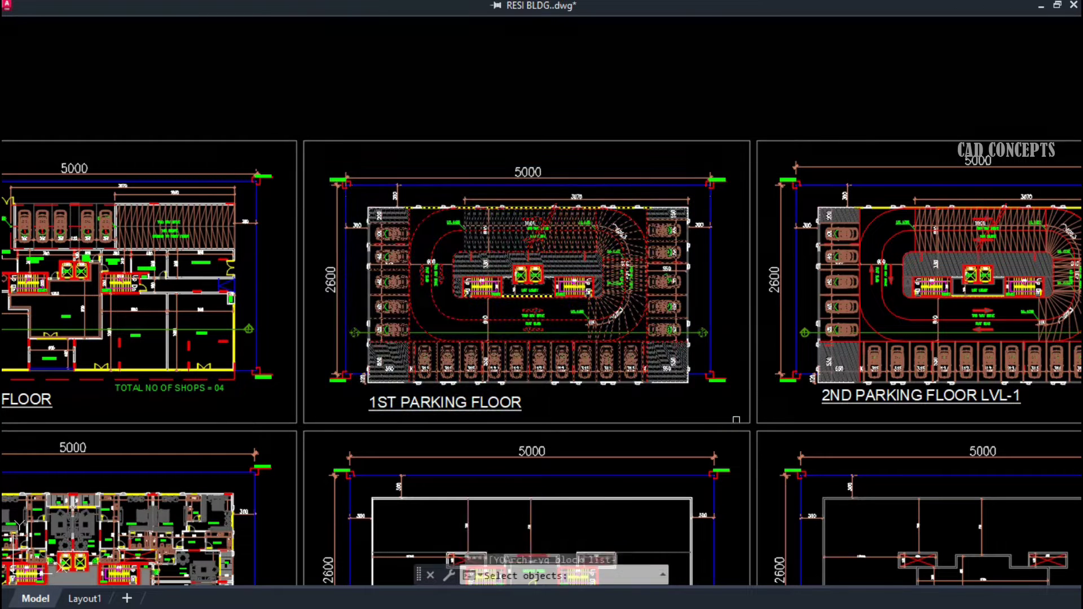
key(Return)
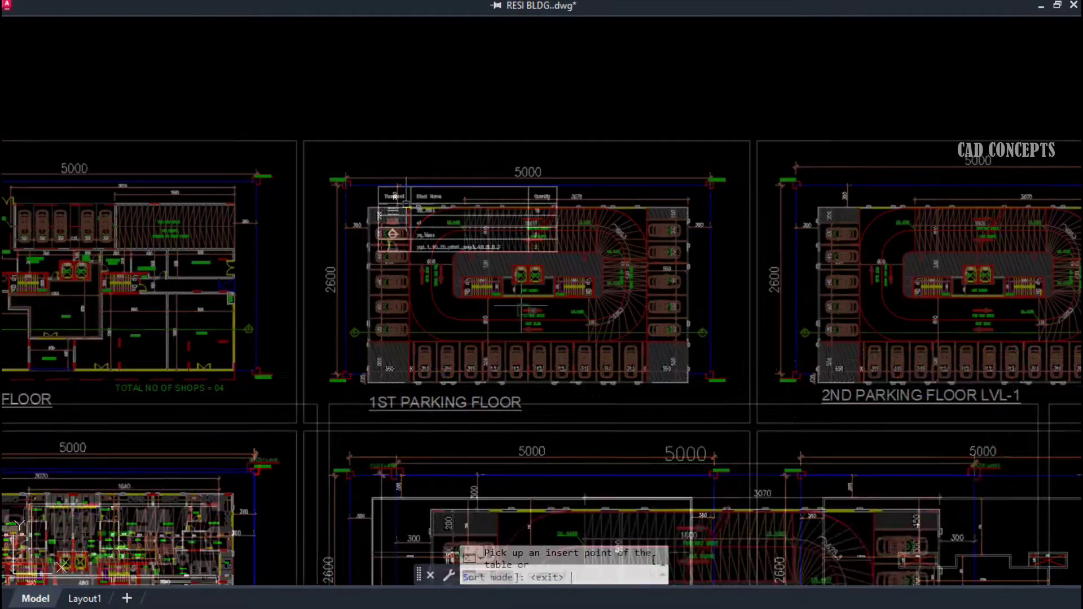
scroll(405, 217, down, 1)
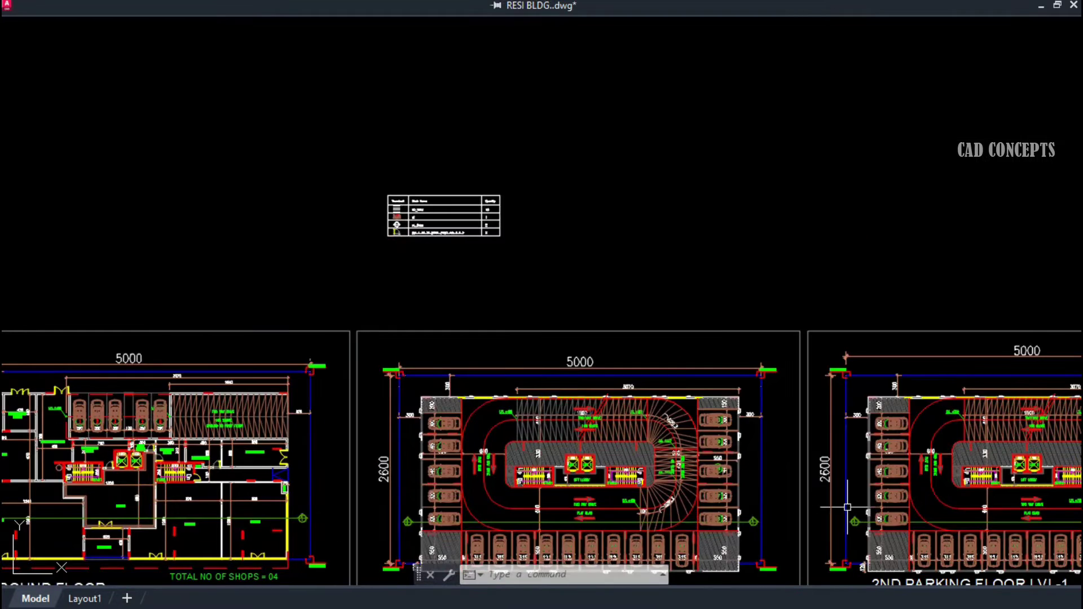
Step: Repeat BBL for the 2nd parking floor LVL-1 and place its block table above the plan
middle_drag(914, 531, 605, 431)
key(Return)
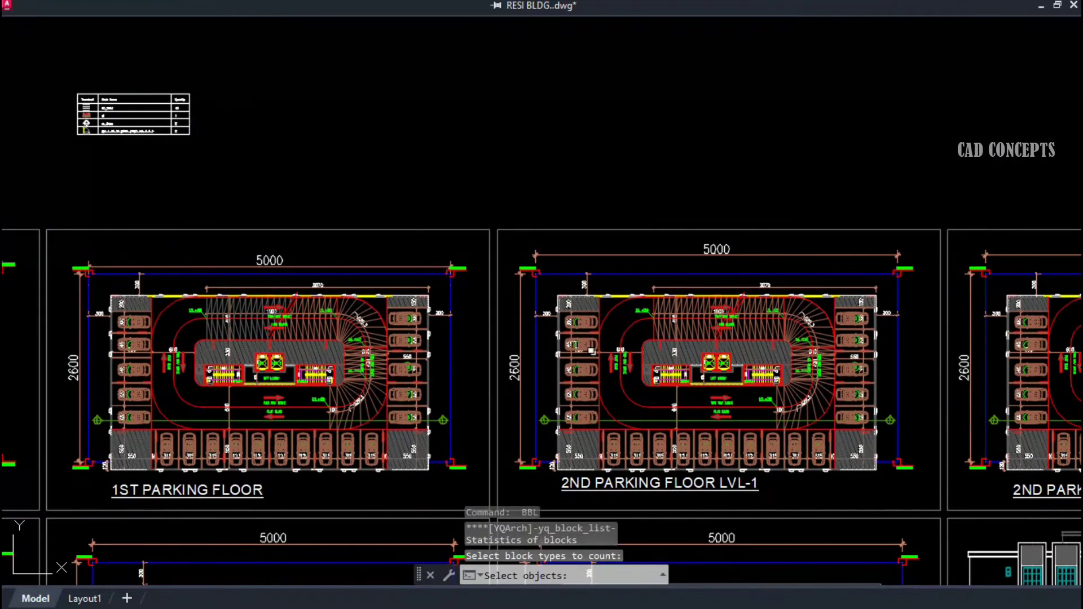
click(516, 244)
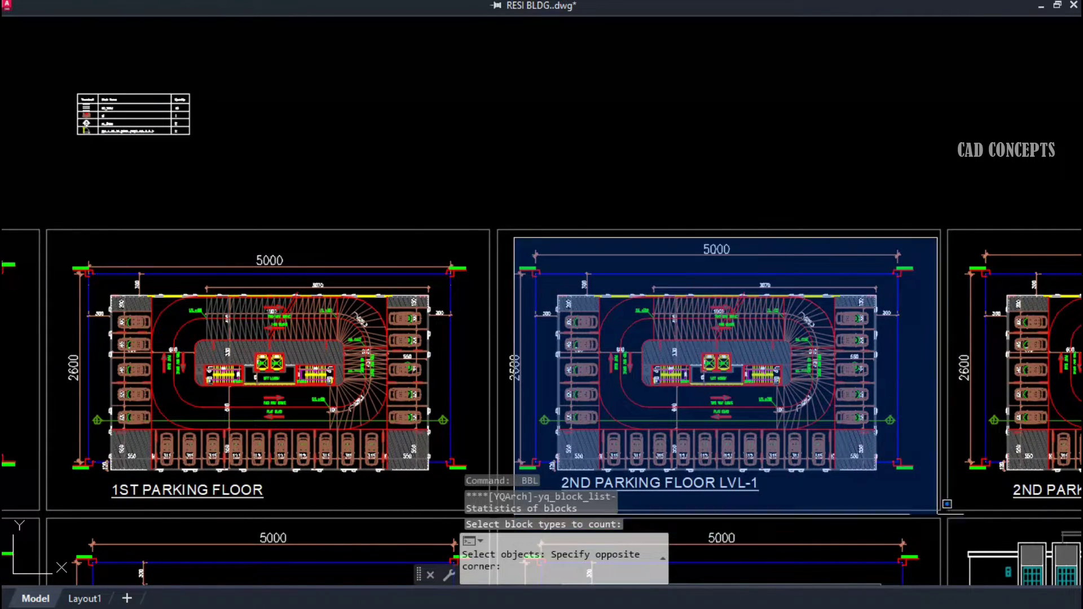
click(931, 510)
key(Return)
key(Return)
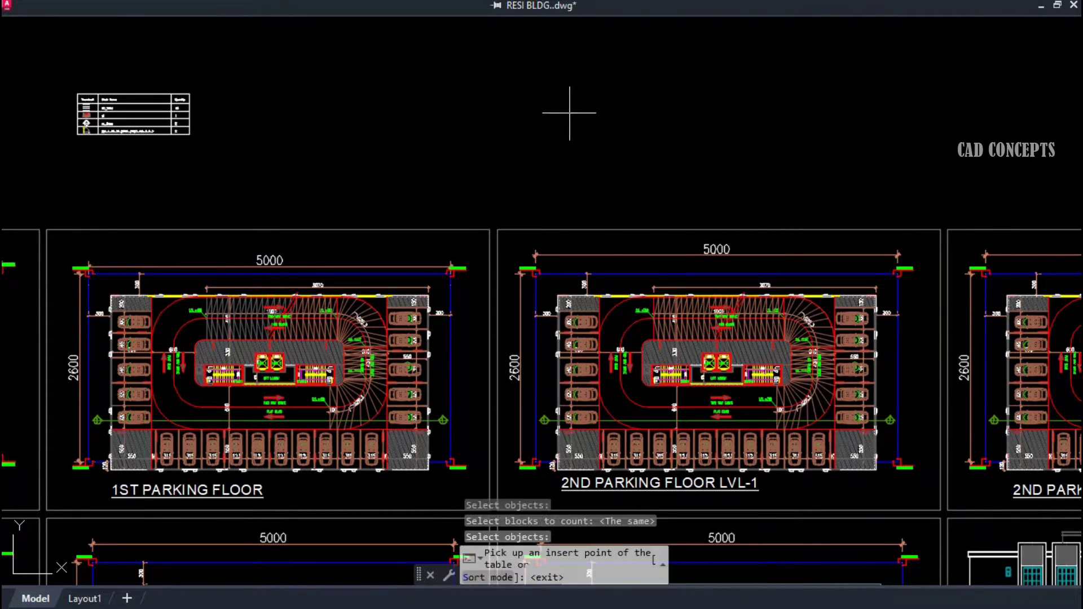
click(565, 106)
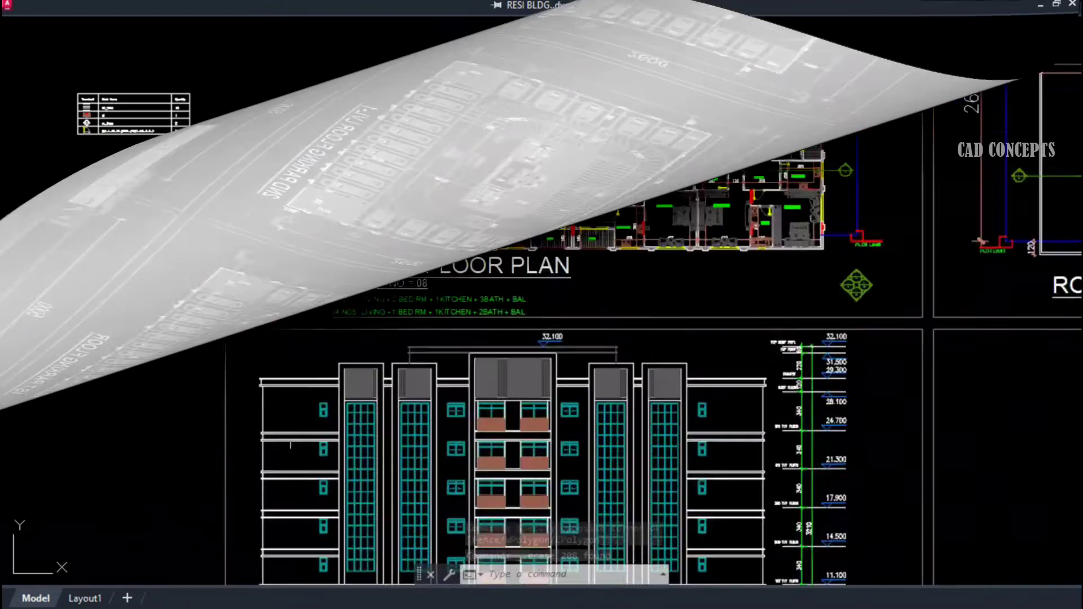
Step: Cut the upper-left corner of the elevation below the typical floor plan with QG and paste the detail outside its frame
scroll(295, 451, up, 5)
middle_drag(295, 452, 375, 460)
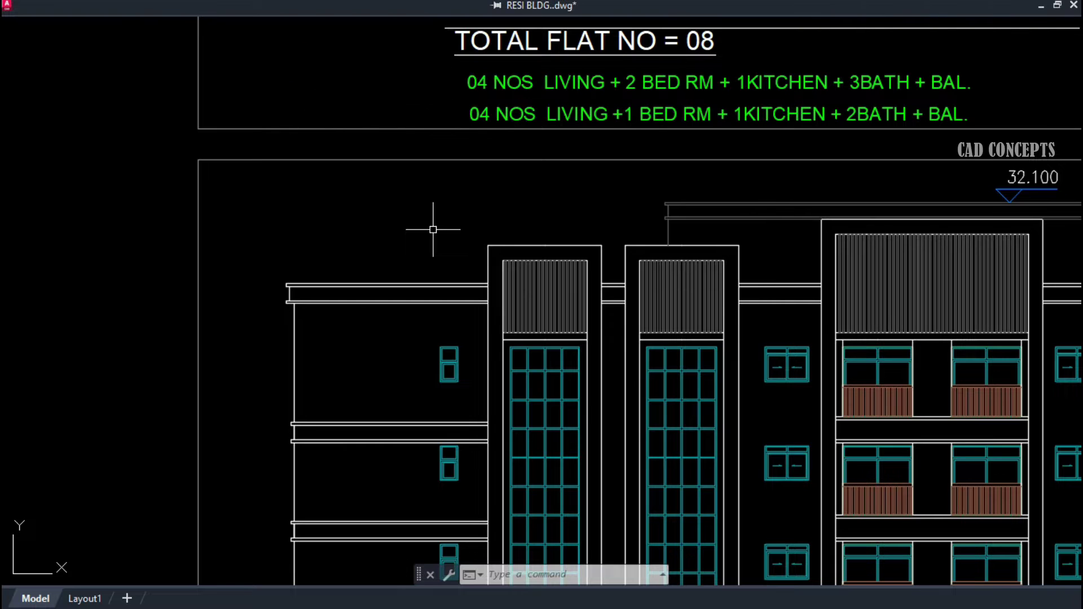
text(QG)
key(Return)
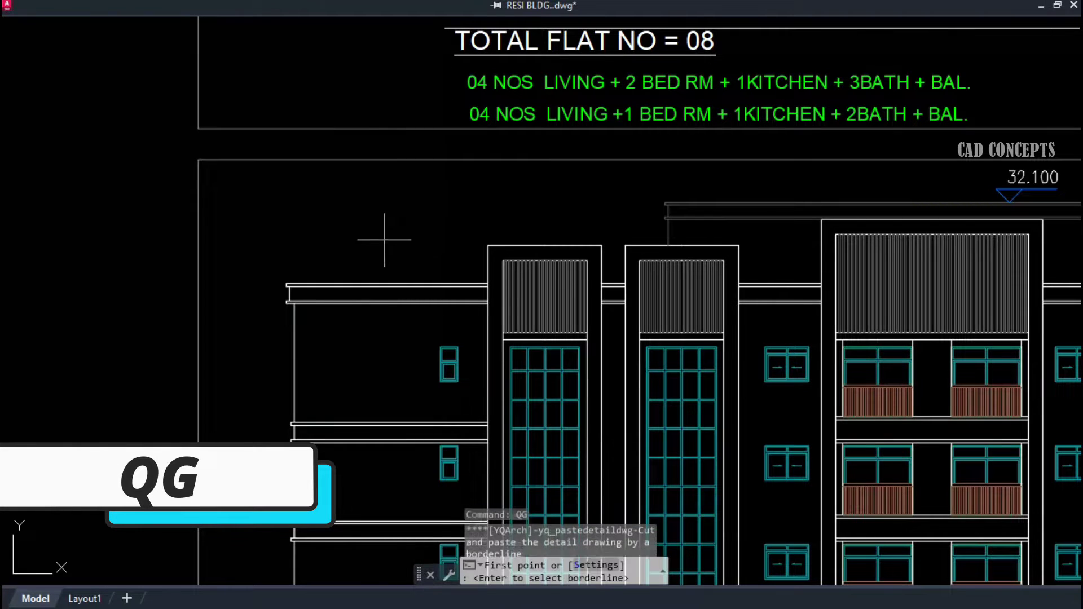
click(258, 207)
scroll(258, 207, down, 2)
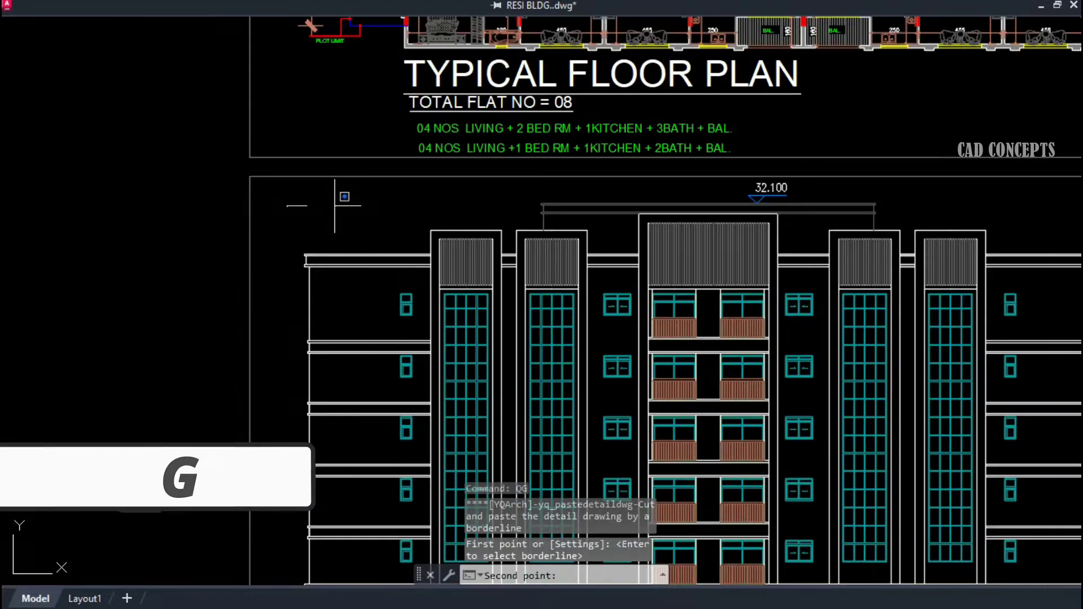
scroll(496, 361, up, 2)
click(497, 376)
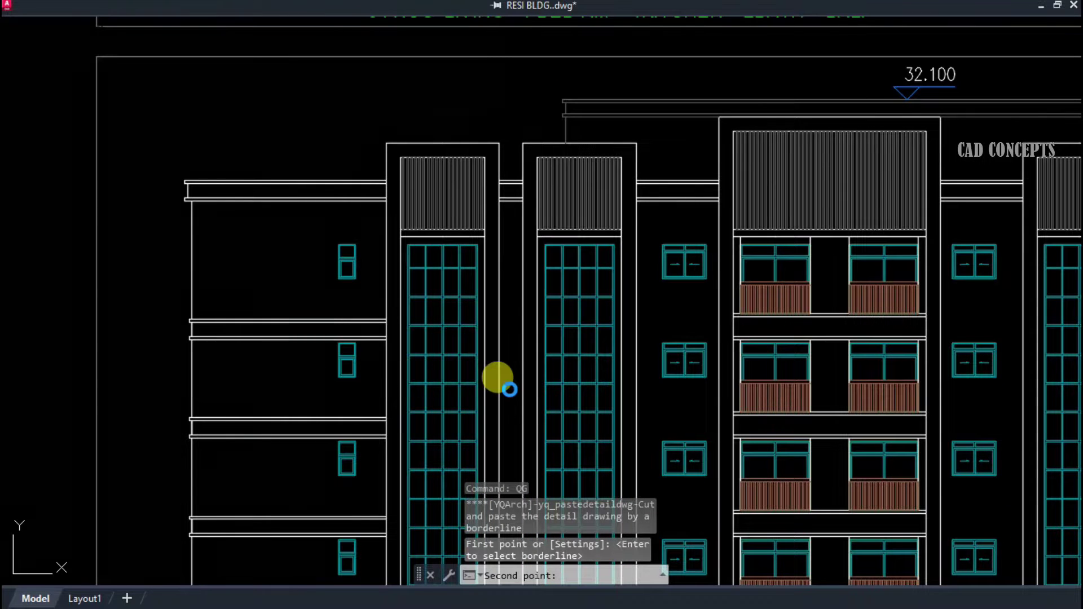
scroll(586, 392, down, 1)
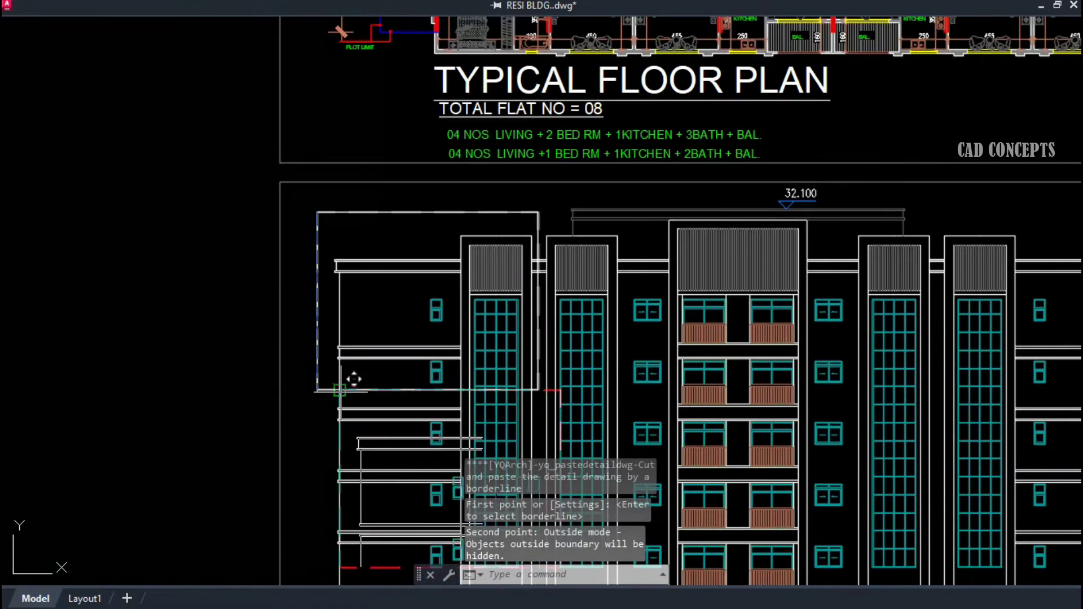
click(10, 378)
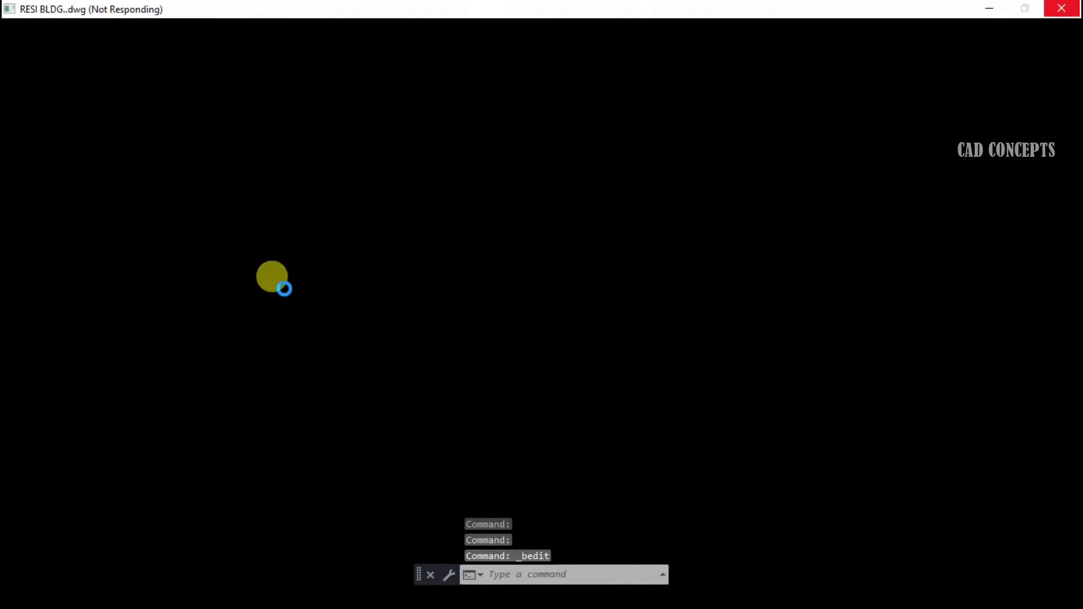
Step: Stretch the left edge of the pasted elevation detail's border
scroll(164, 280, up, 3)
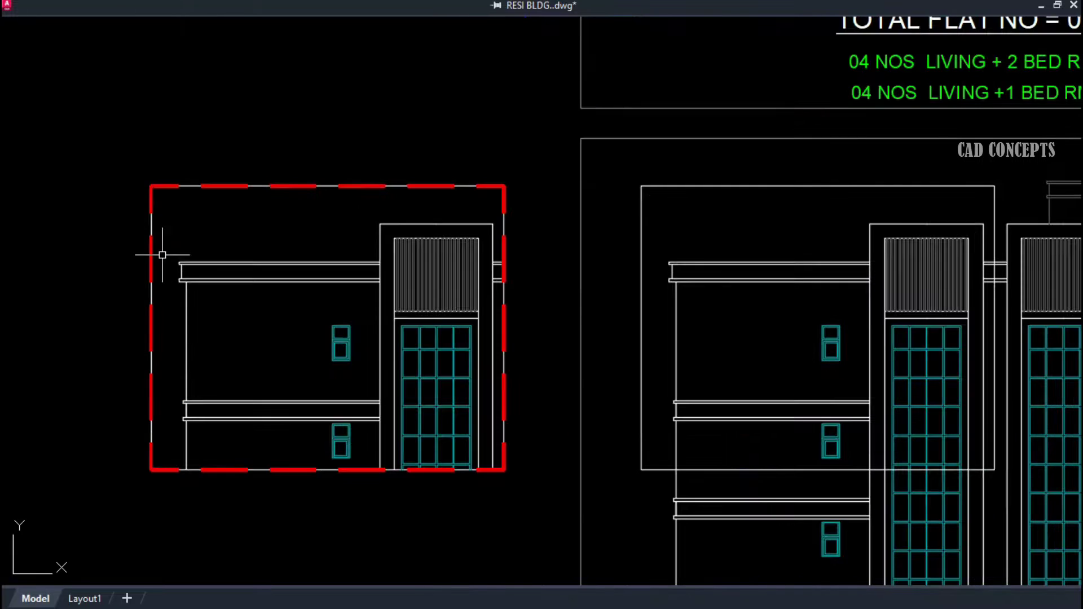
click(150, 248)
click(152, 271)
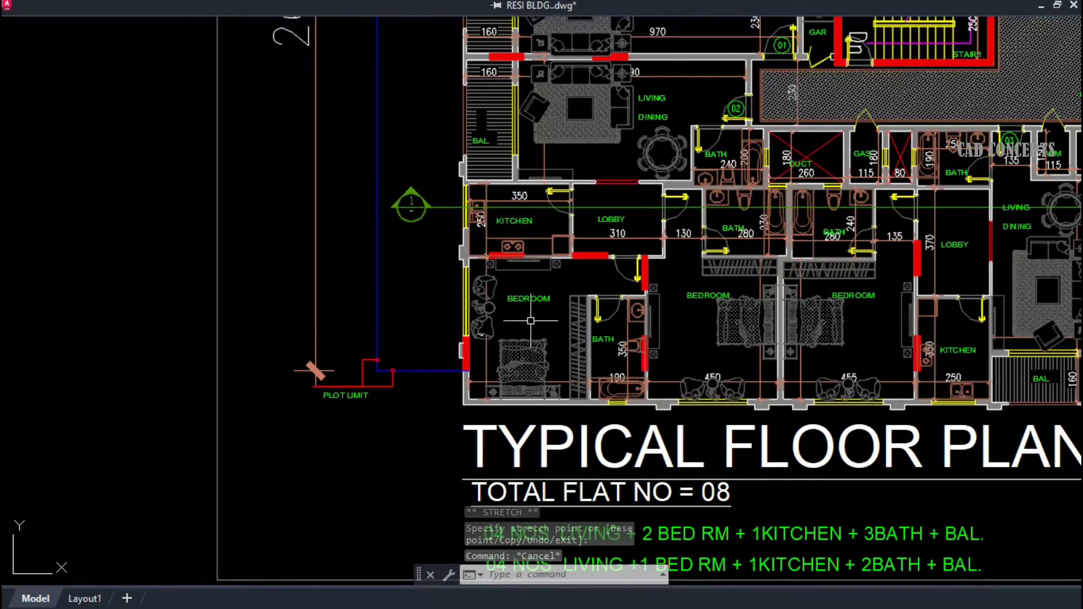
Step: Cut the lower-left corner of the typical floor plan with QG and paste it outside the frame at the default scale of 1
text(qg)
key(Return)
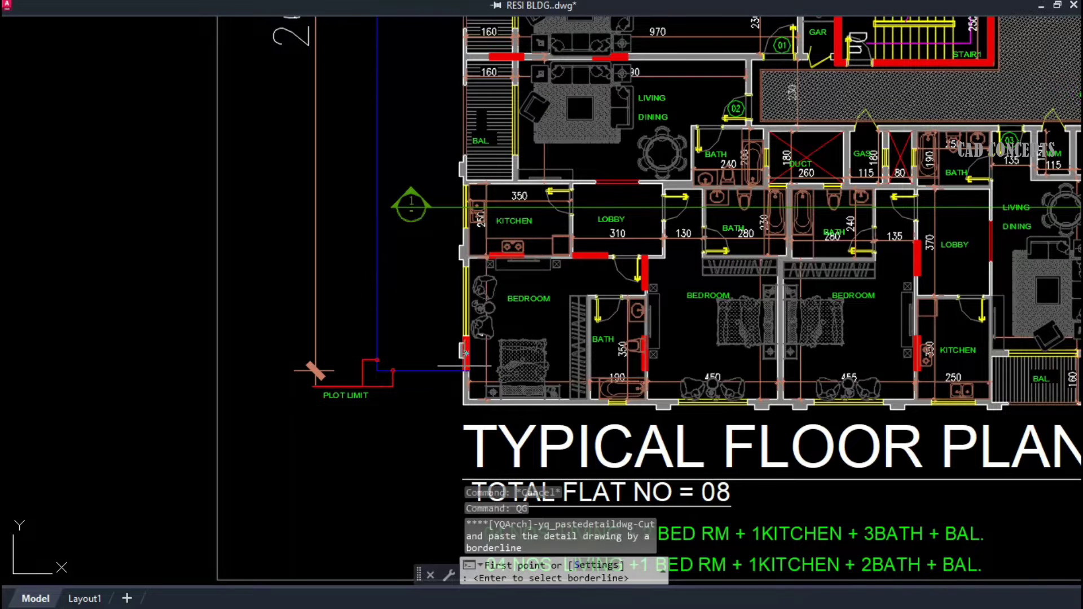
click(438, 418)
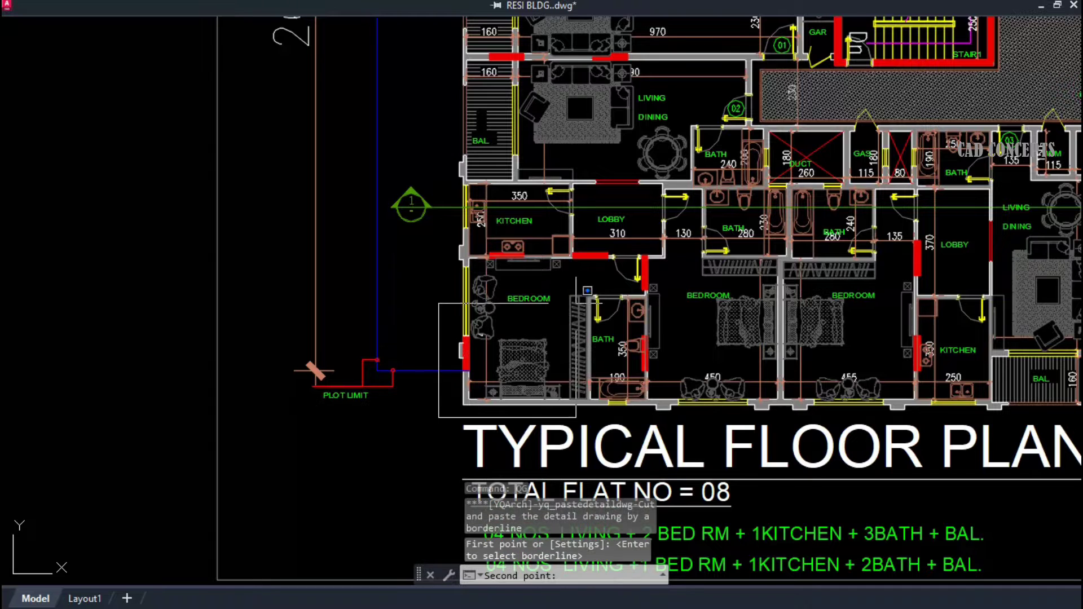
click(680, 141)
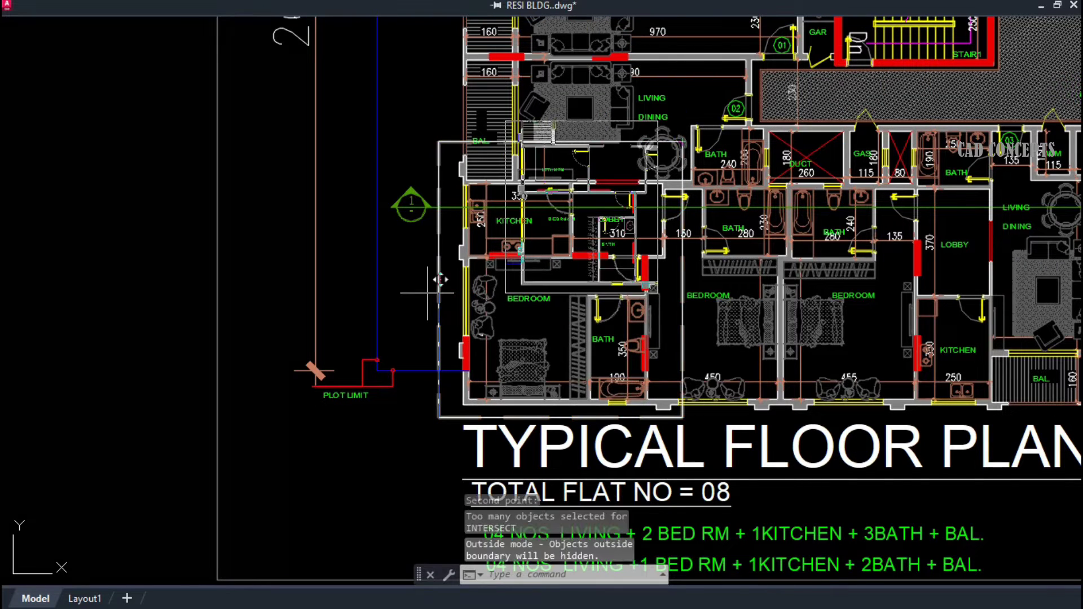
scroll(616, 307, down, 2)
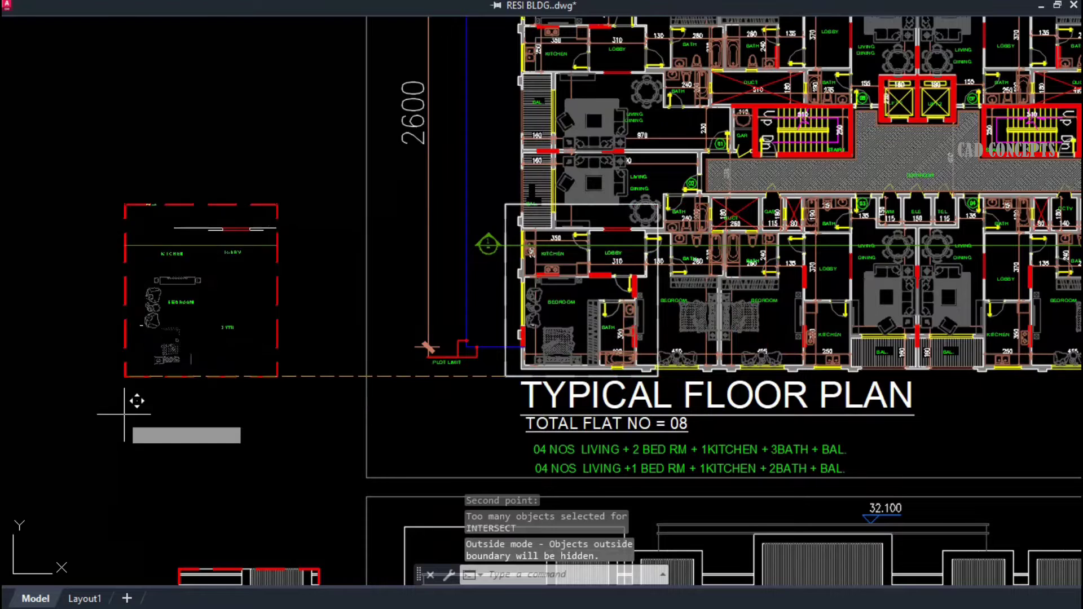
click(94, 412)
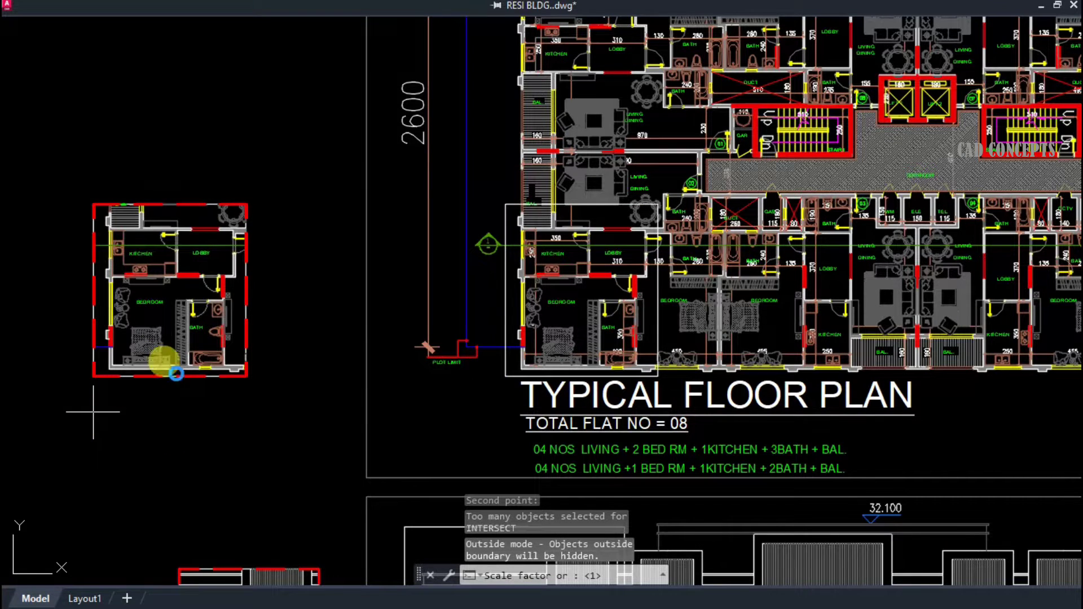
key(Return)
Step: In the QG settings, set the border linetype to Continuous and turn off Has Bounding
key(Return)
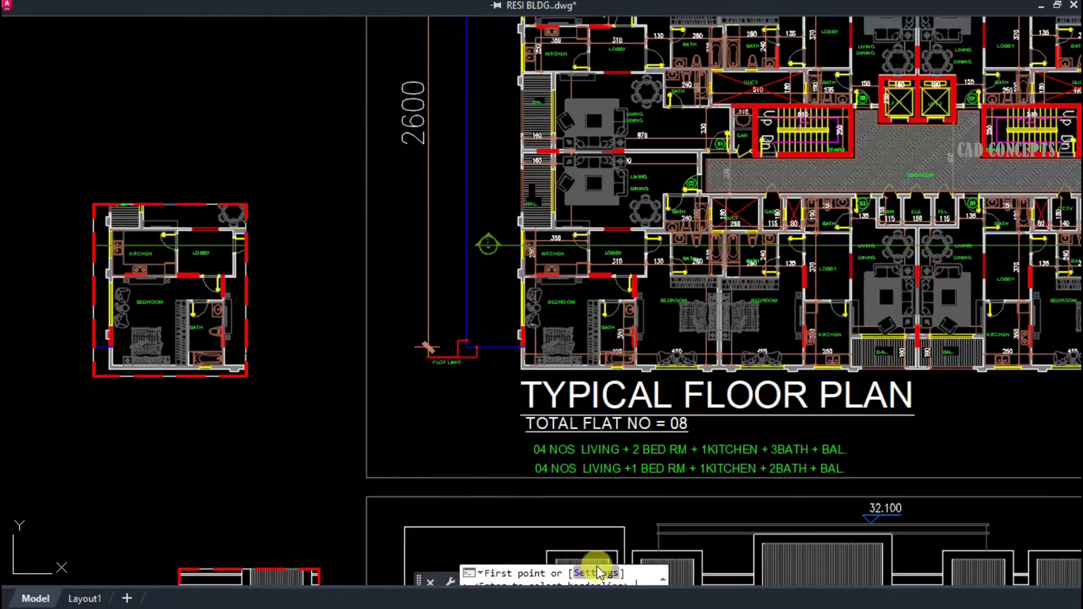
click(596, 570)
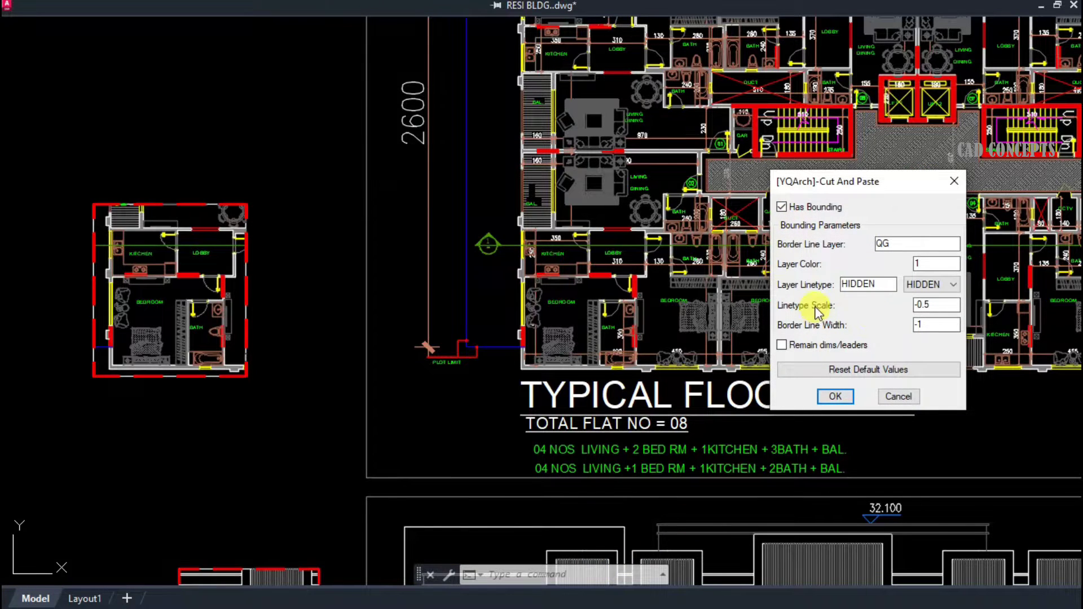
click(934, 285)
click(930, 331)
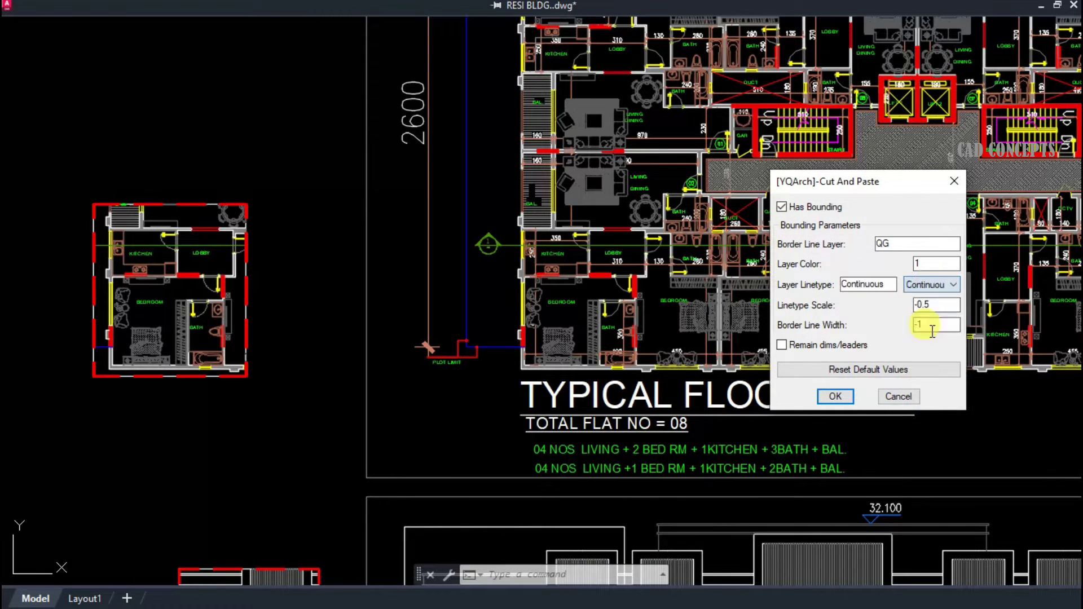
click(782, 207)
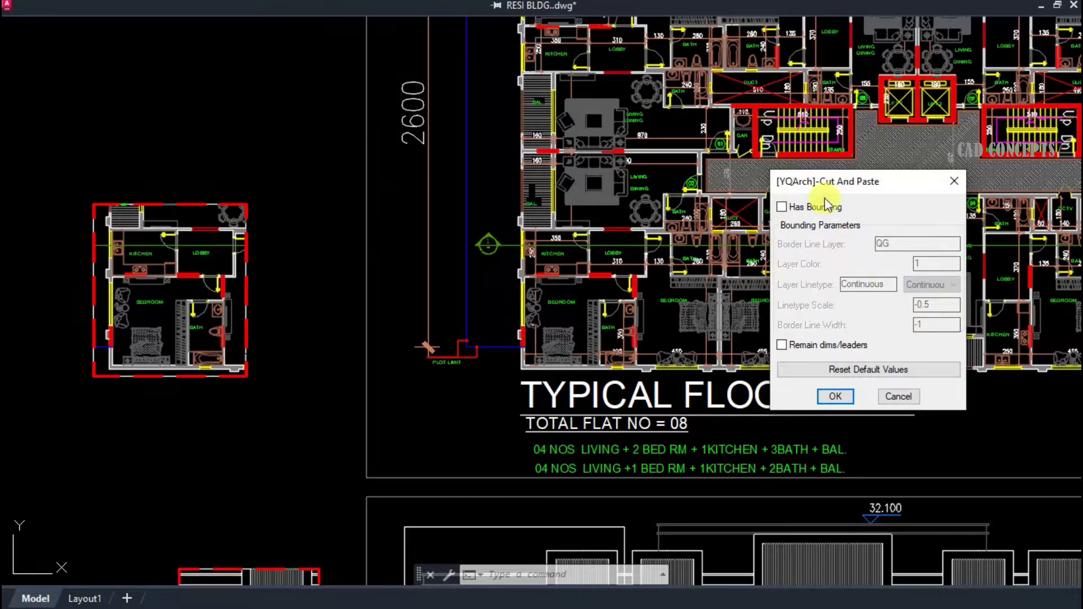
click(834, 396)
Step: Cut the two balconies and adjoining living areas with QG and paste them above the previous floor plan detail with ortho off
click(504, 66)
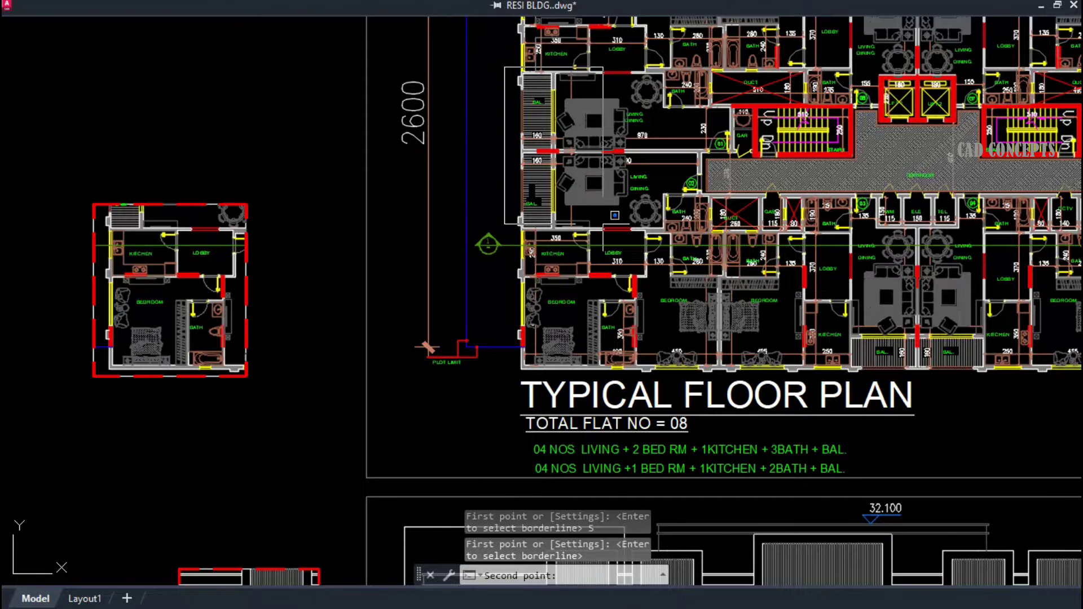
click(631, 228)
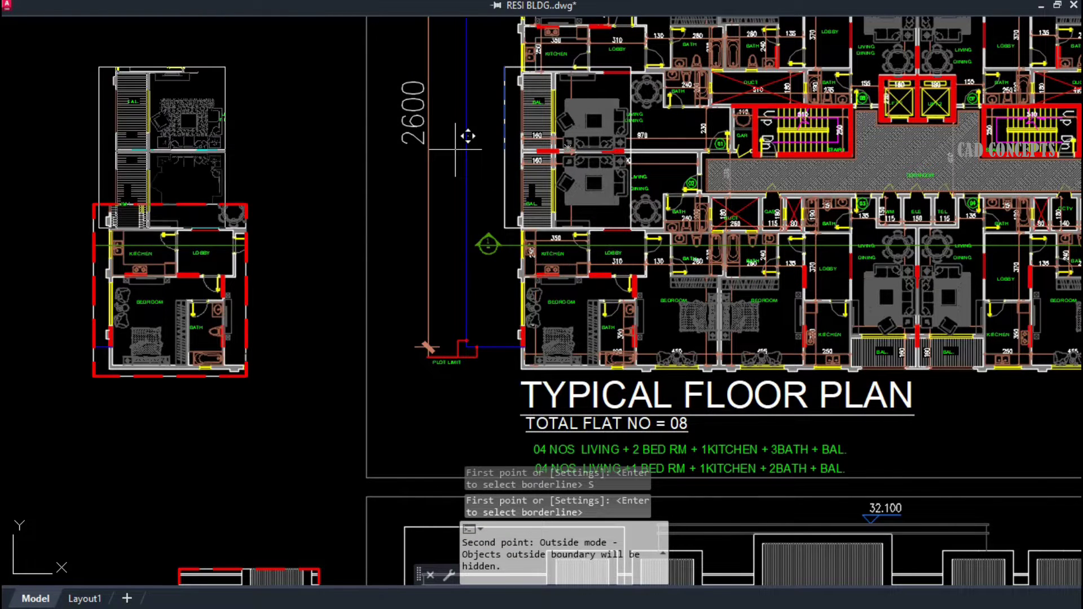
key(F8)
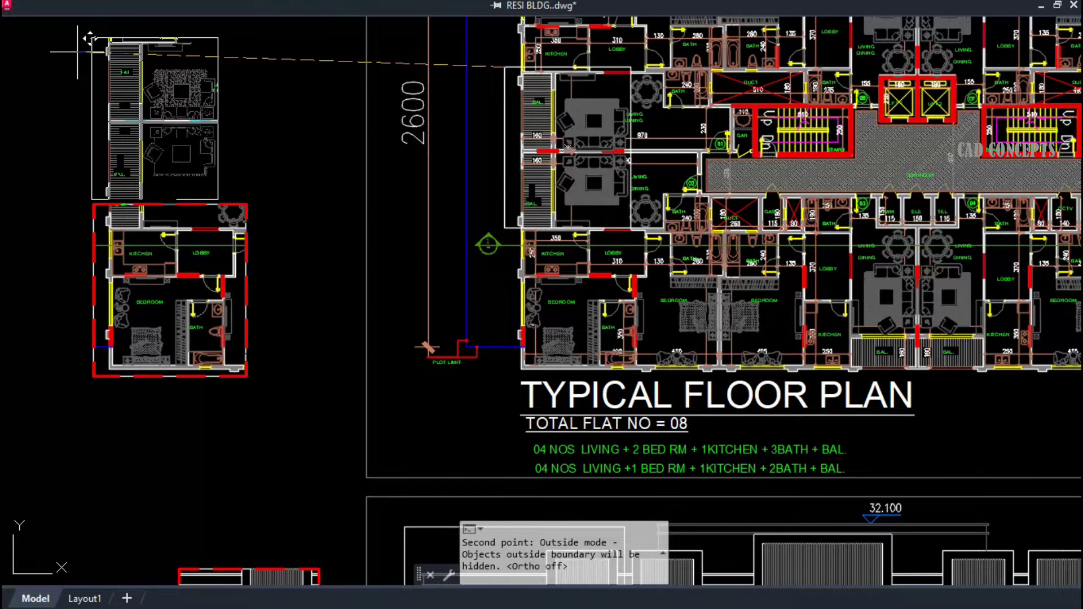
Step: Stretch the corners of the pasted living-area detail's boundary to crop it to part of the two sofa groups
click(50, 196)
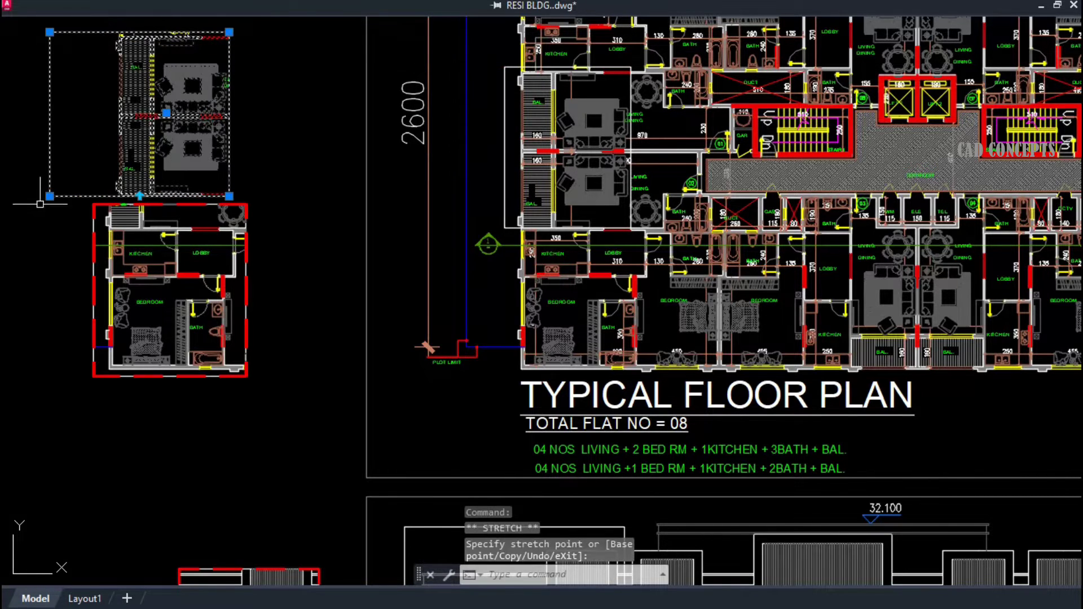
click(167, 112)
click(197, 113)
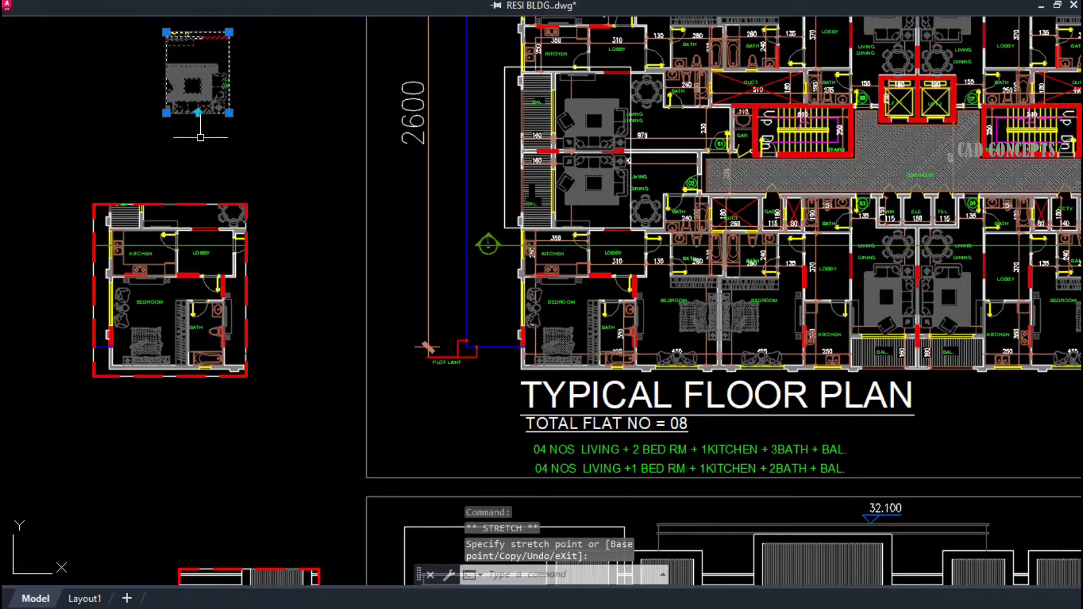
click(229, 113)
click(254, 147)
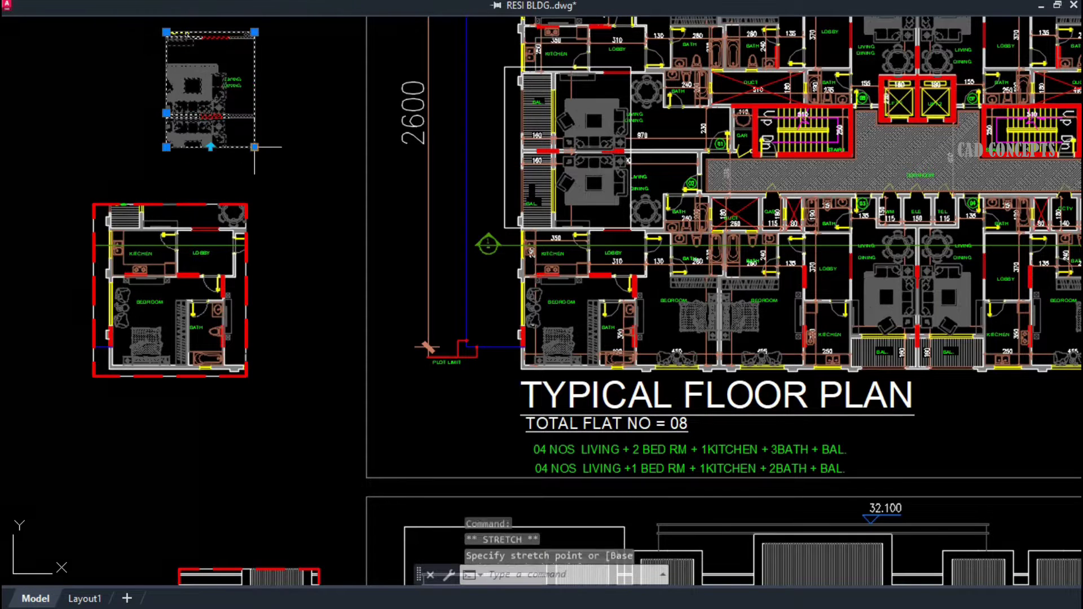
click(249, 74)
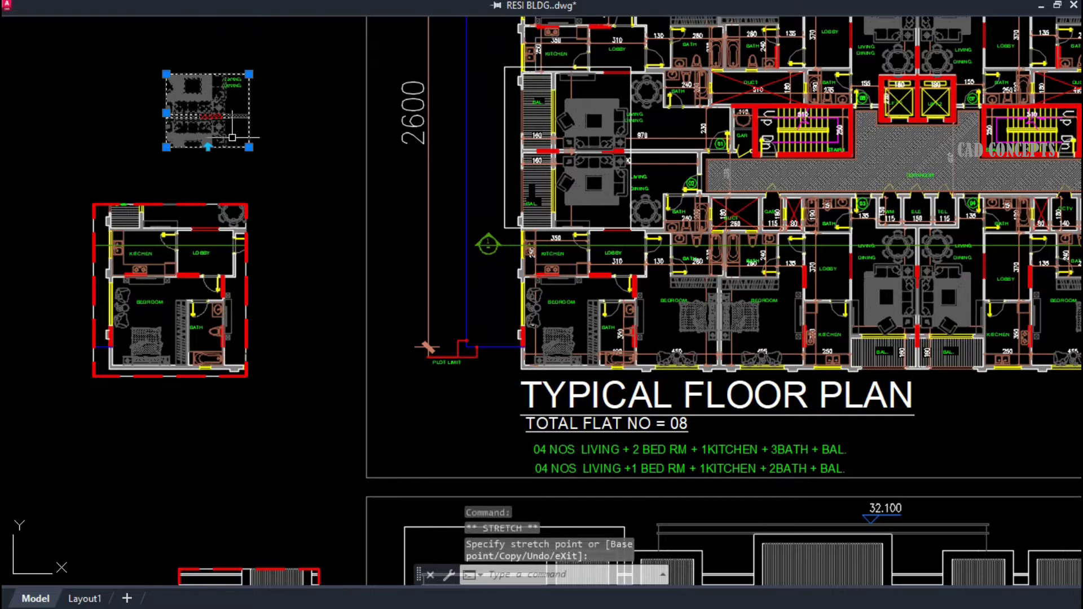
key(Escape)
click(198, 200)
key(Escape)
Step: Stretch the lower corners of the cropped detail's boundary to take in the balconies and both sofa groups
click(212, 147)
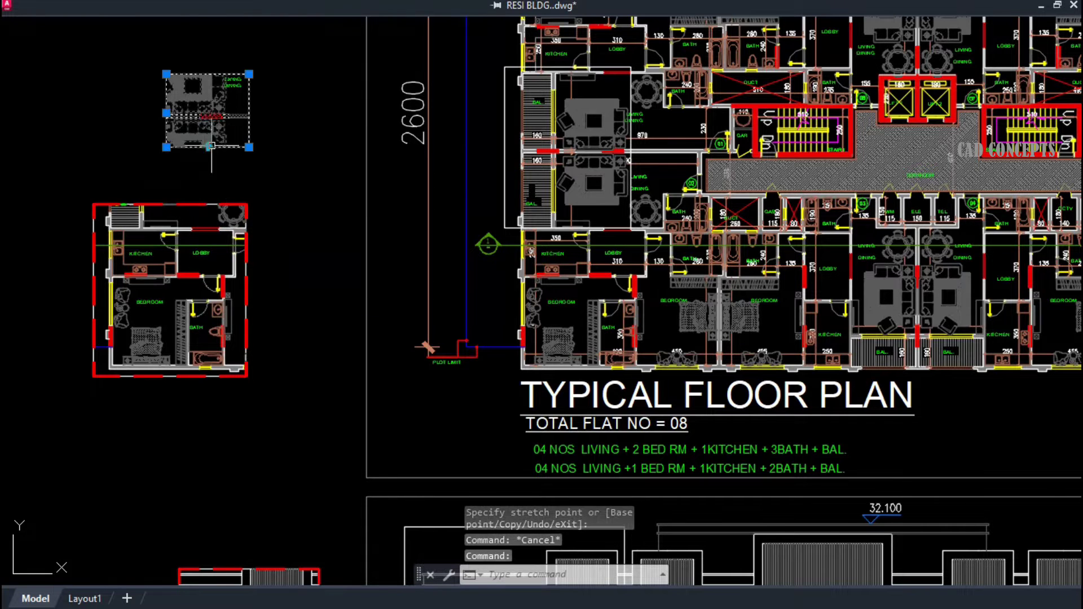
scroll(170, 76, up, 2)
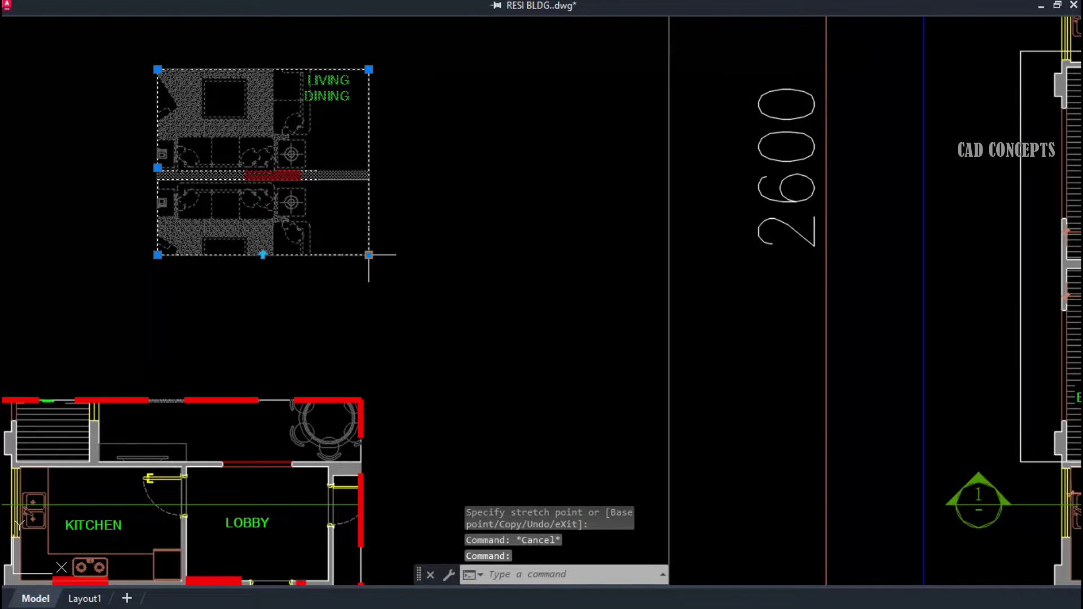
click(369, 255)
click(282, 300)
click(157, 299)
click(53, 307)
scroll(366, 295, down, 1)
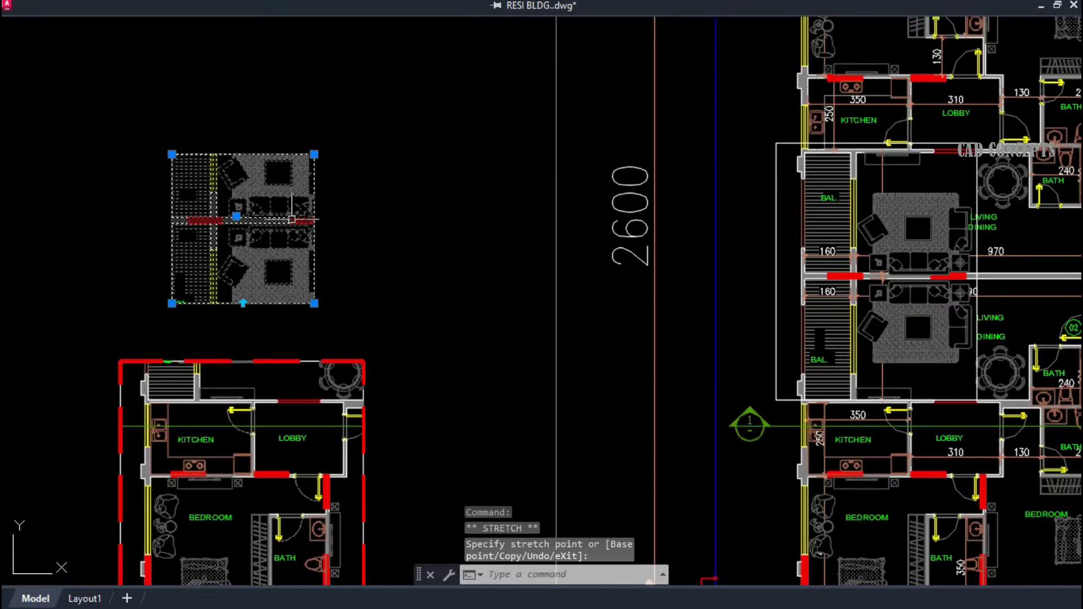
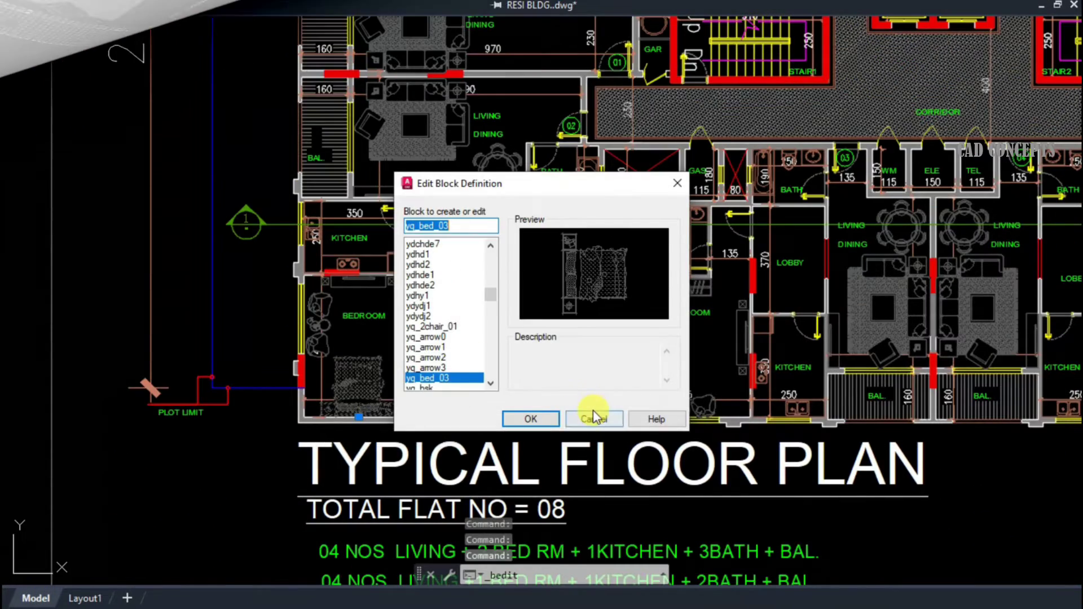
Step: Check the block names of the bedroom chairs and a living-room sofa in Edit Block Definition without editing them
double_click(316, 326)
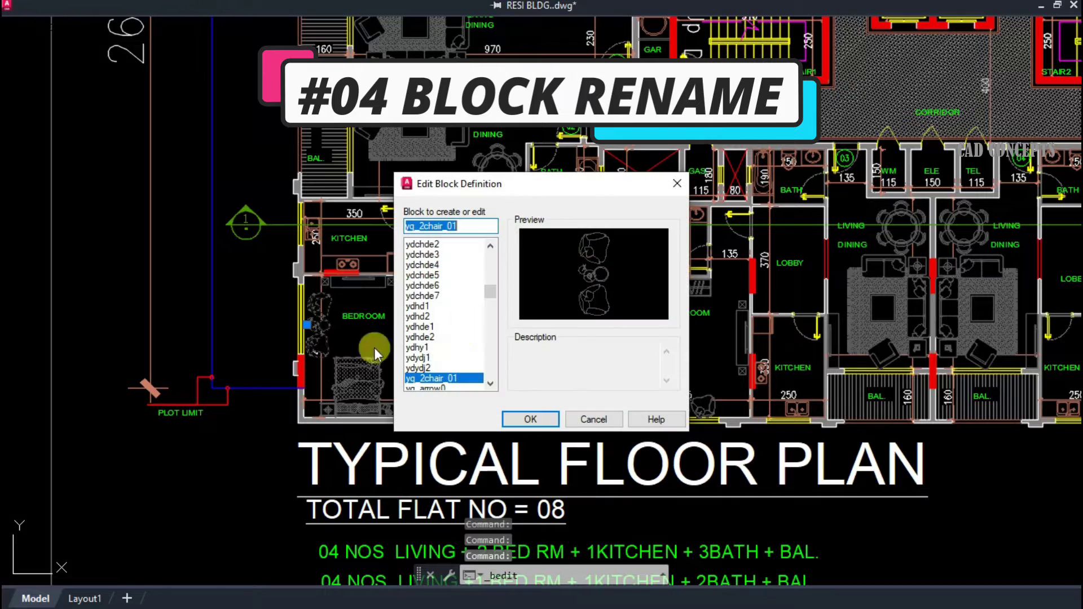
click(592, 417)
scroll(545, 389, up, 3)
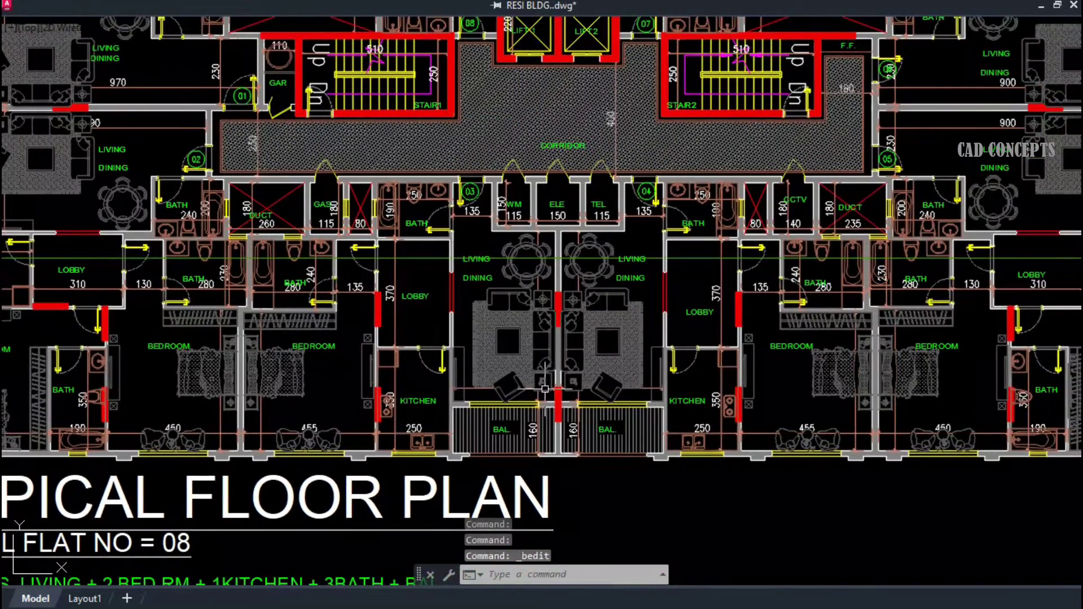
double_click(639, 361)
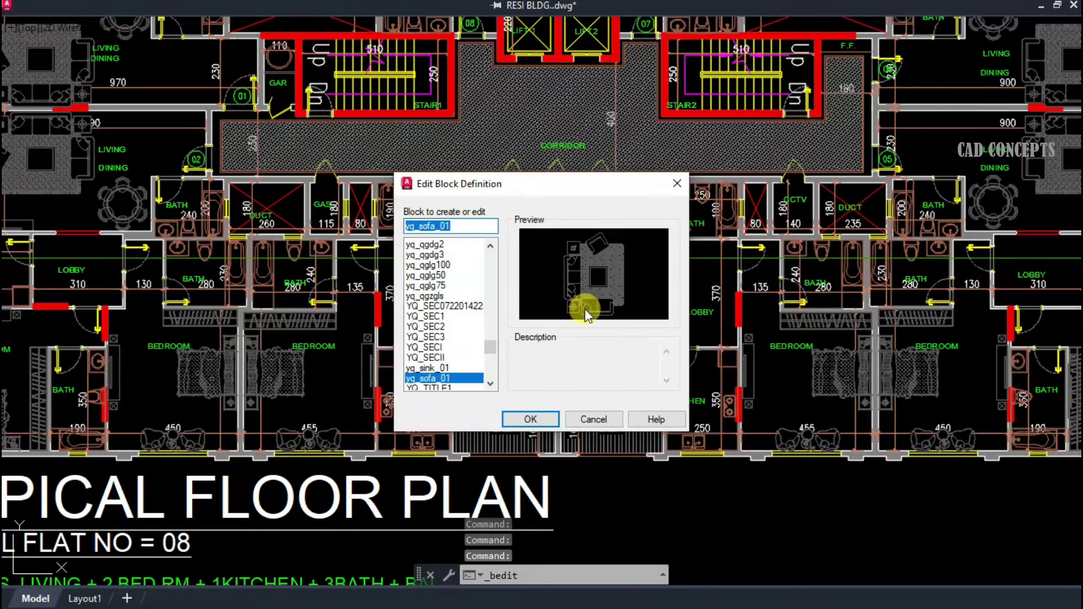
click(592, 419)
Step: Rename all the same living-room sofa blocks in the typical floor plan to SOFA with BBR, turning off Auto Name
scroll(587, 427, down, 4)
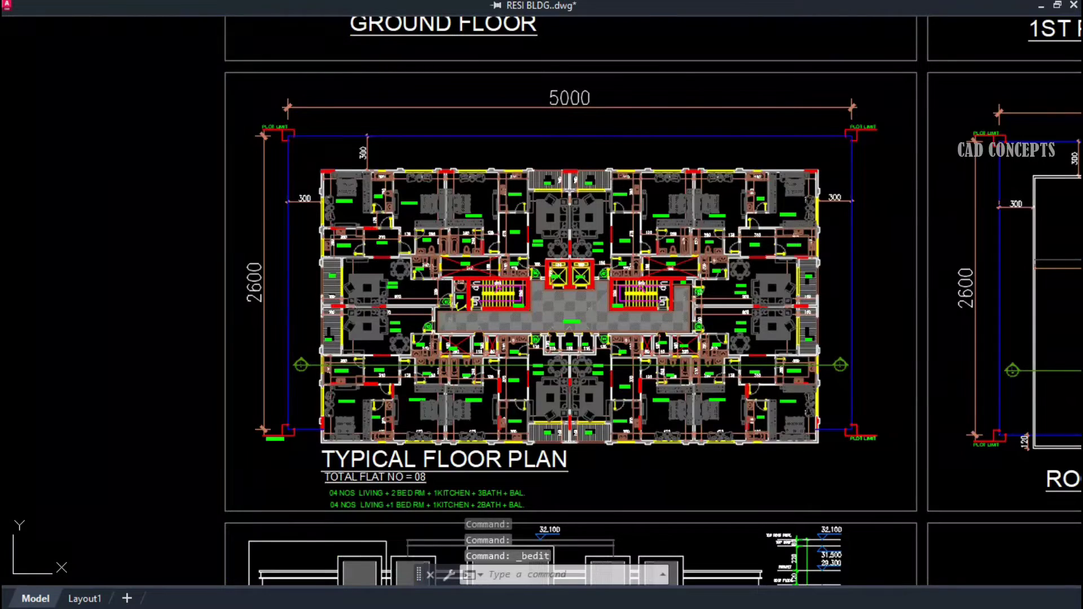
scroll(496, 277, up, 2)
text(BBR)
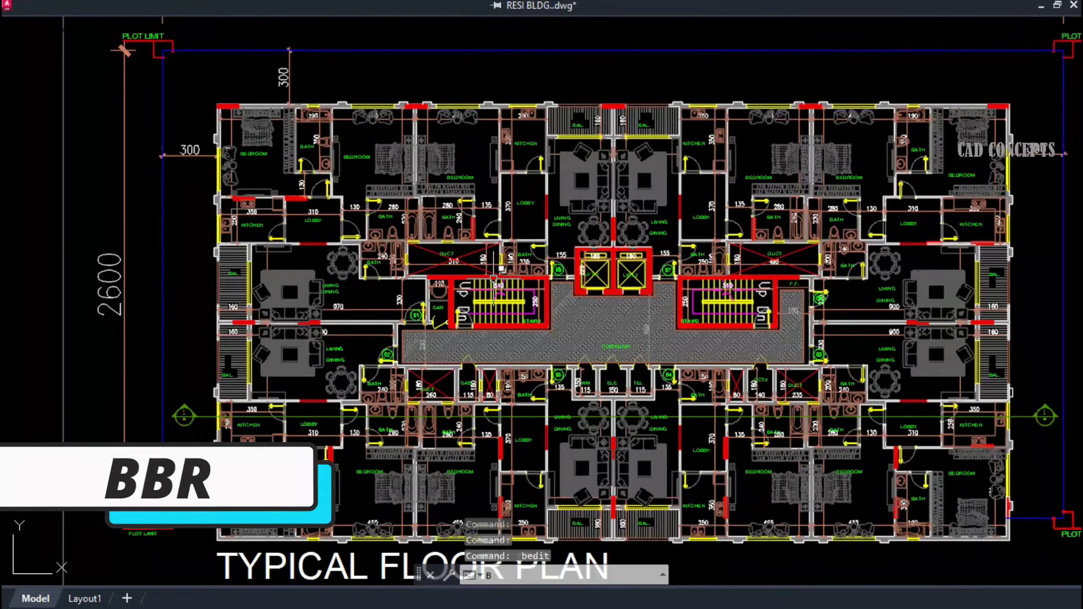
key(Return)
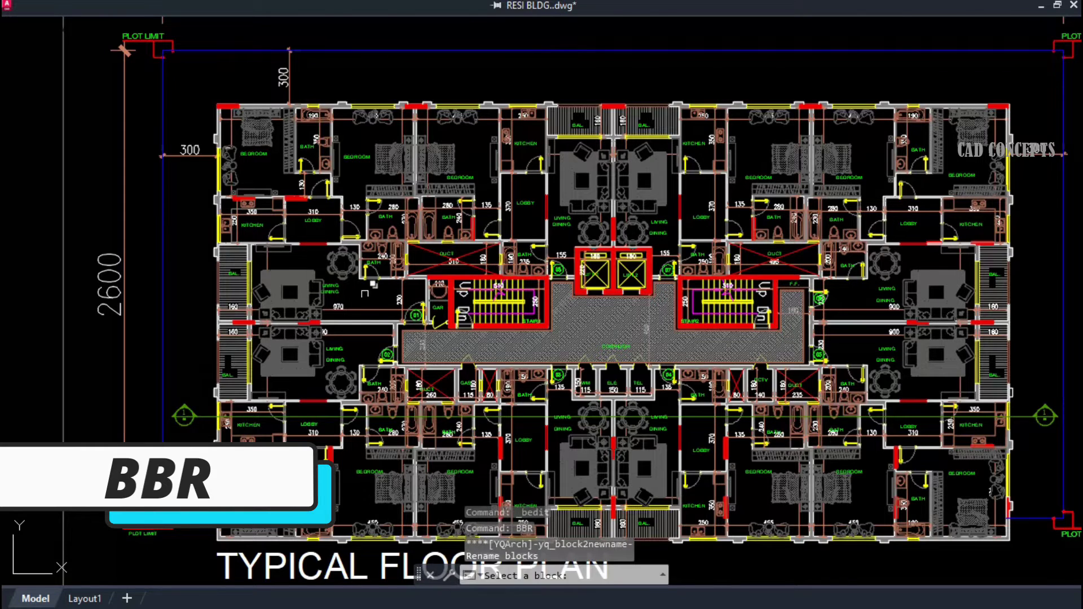
scroll(338, 282, up, 2)
click(292, 296)
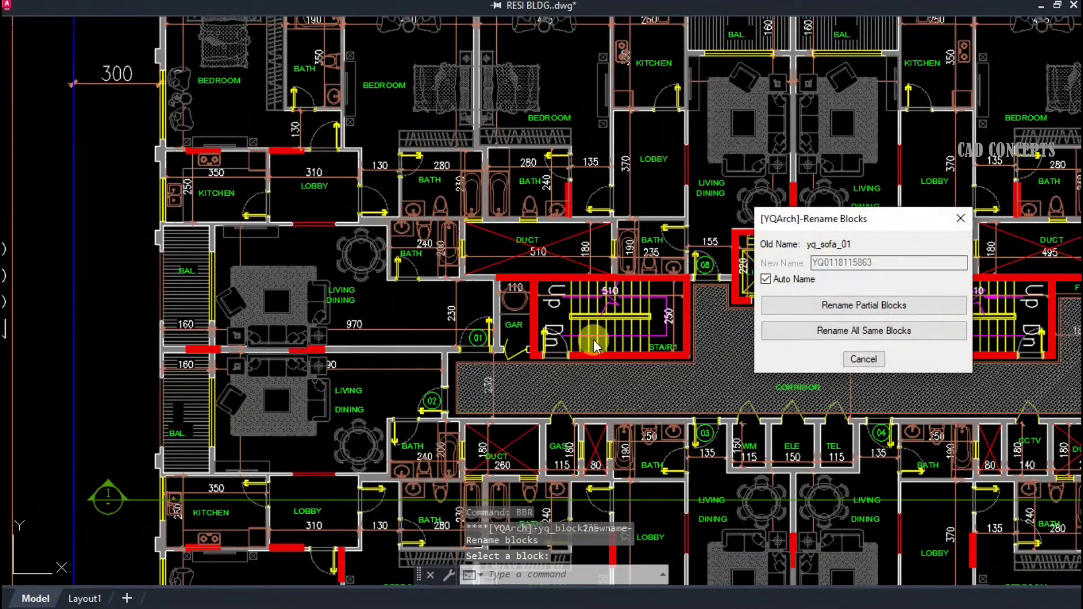
click(782, 282)
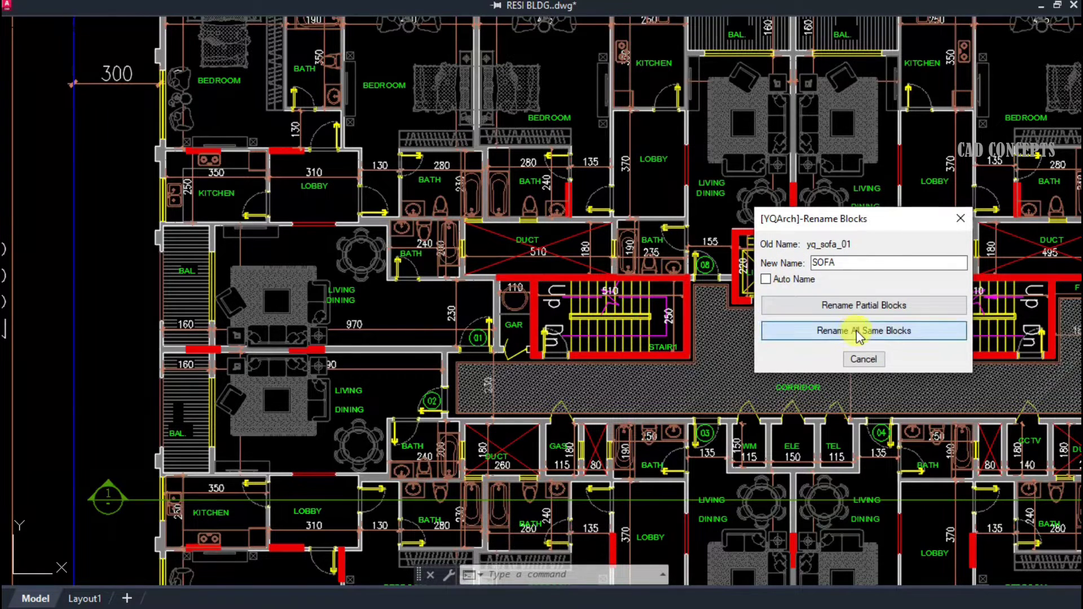
click(797, 332)
Step: Rename all the same TV cabinet blocks to TV and all the same dining table blocks to TABLE with BBR
click(273, 239)
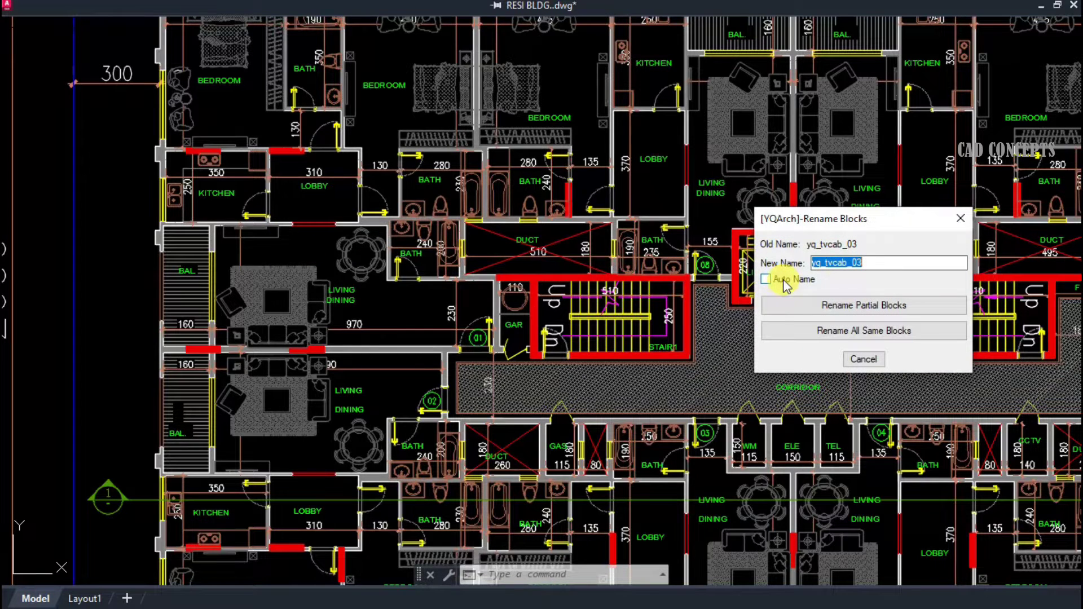
click(859, 327)
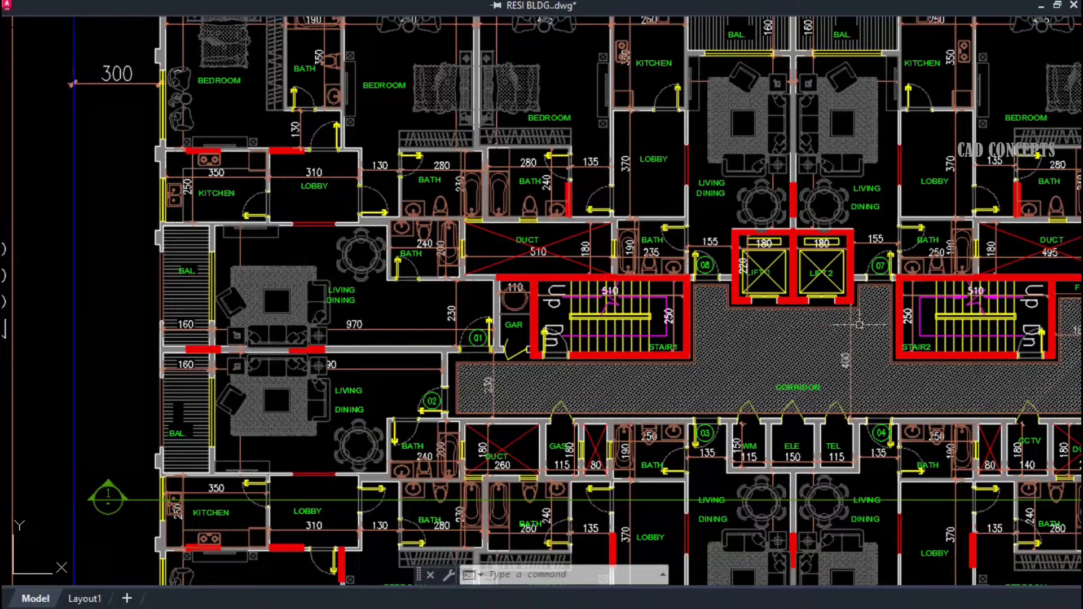
click(757, 191)
text(TABLE)
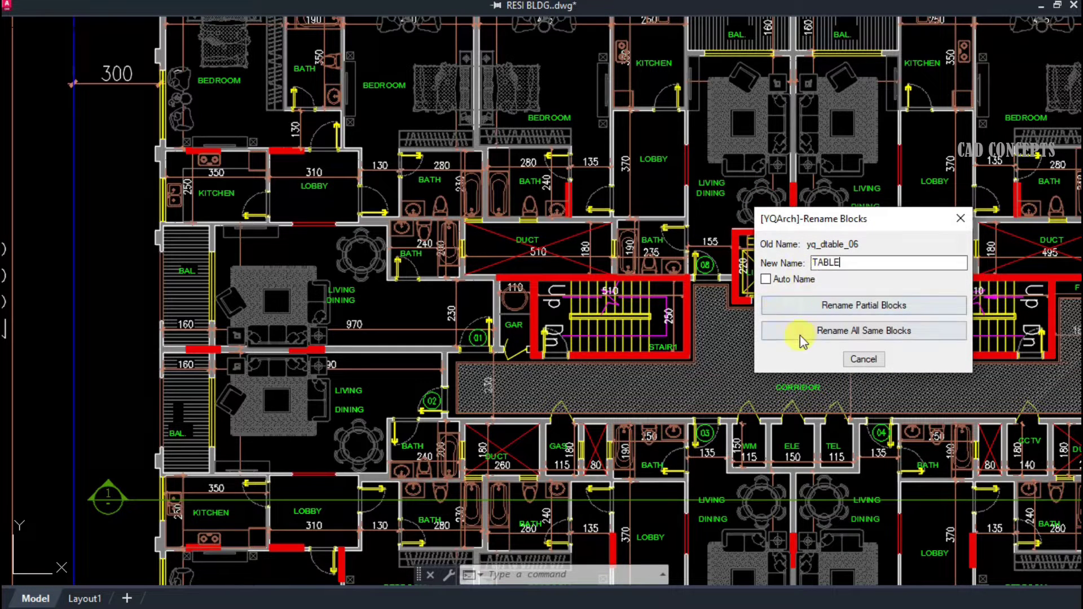
click(803, 338)
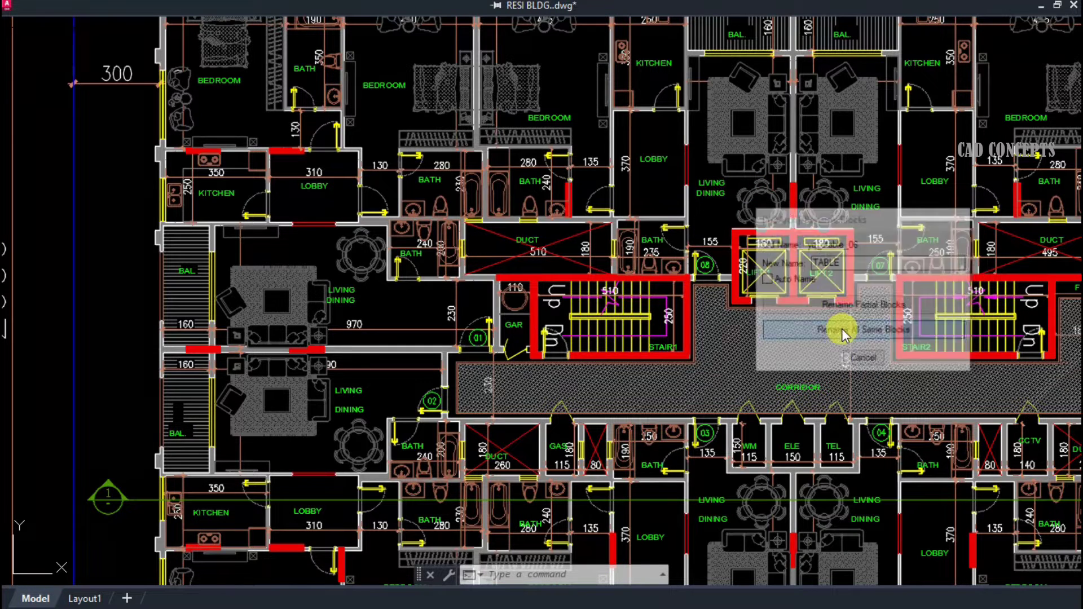
Step: Check the new block names of the dining table, sofa and TV cabinet in Edit Block Definition
double_click(771, 220)
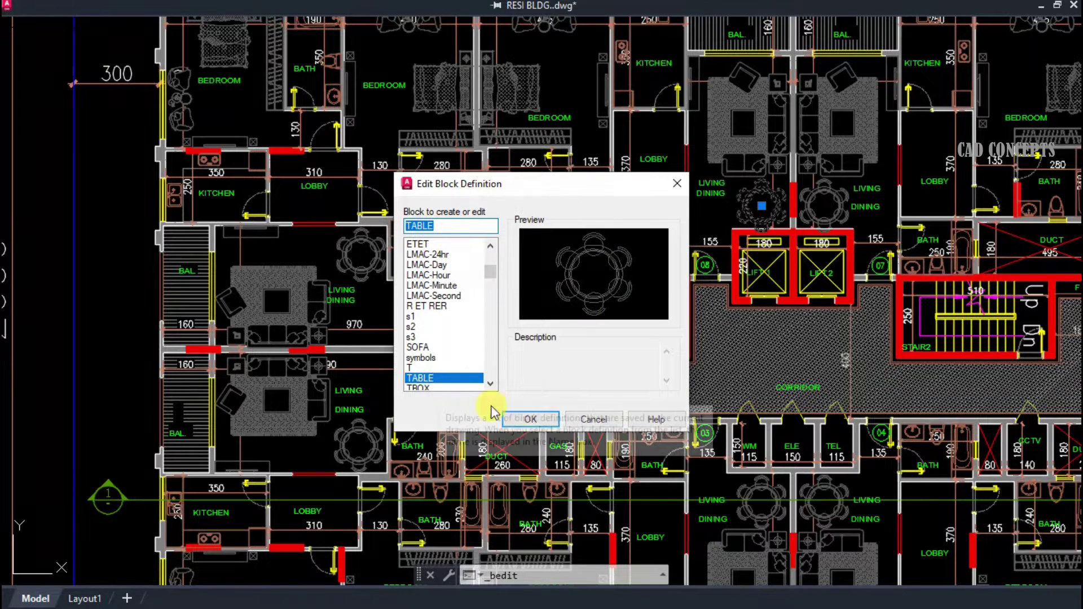
click(591, 419)
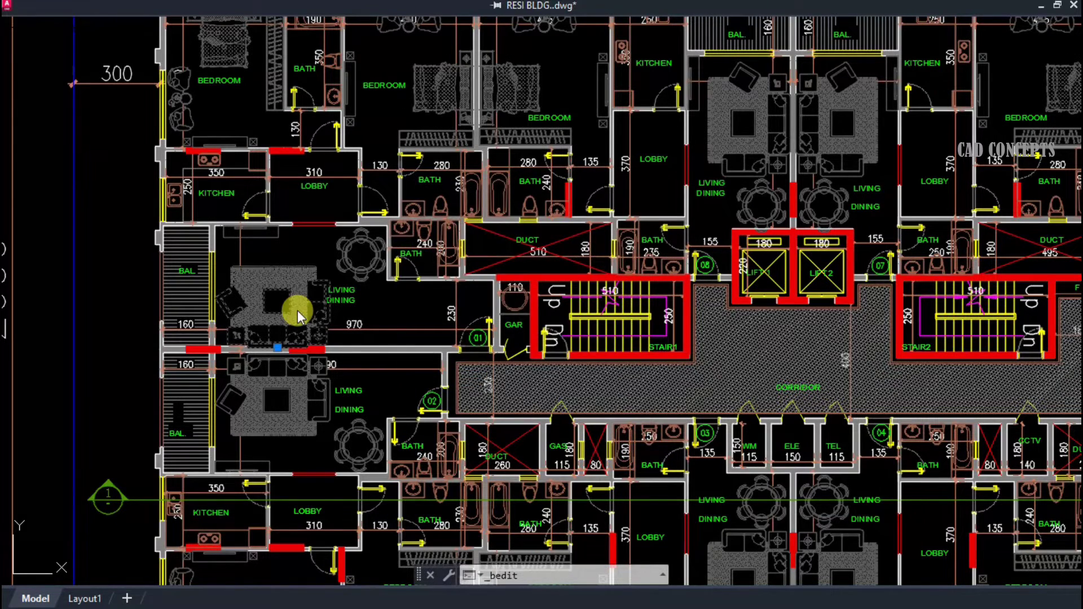
click(575, 422)
key(space)
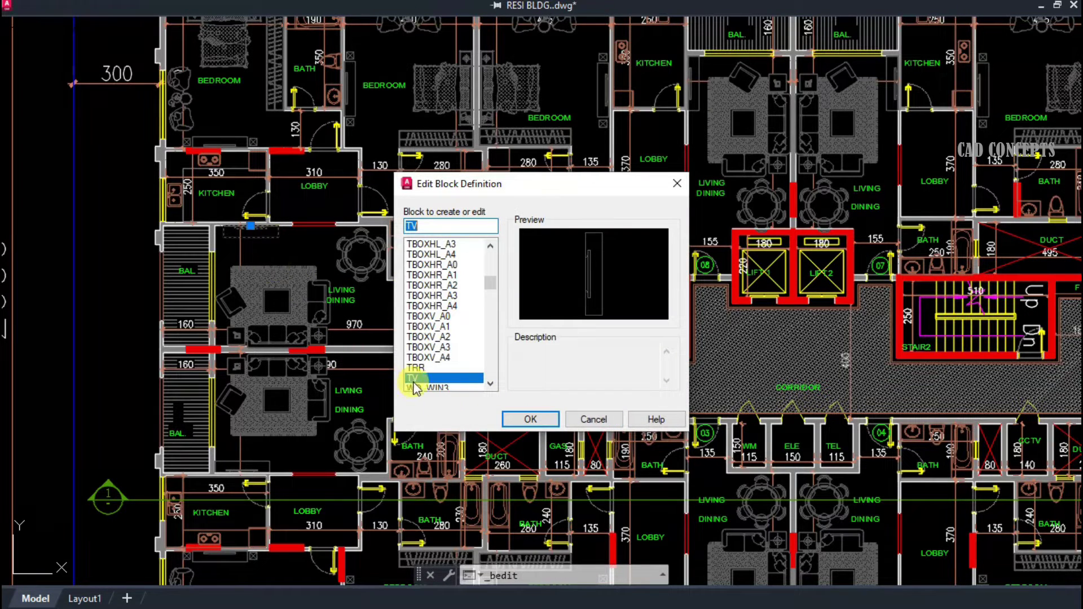
Step: Check the insertion points of the chair, cooker and TV block thumbnails in the block table by selecting them
click(594, 422)
scroll(594, 422, down, 2)
mouse_move(395, 395)
middle_down()
mouse_move(502, 395)
mouse_move(530, 361)
middle_up()
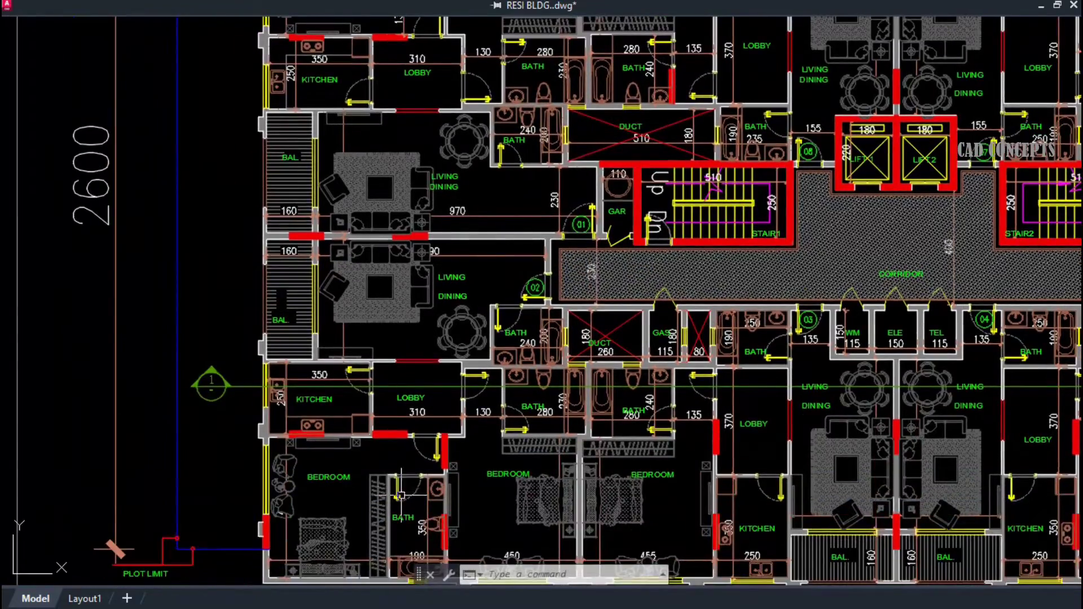
scroll(497, 342, up, 5)
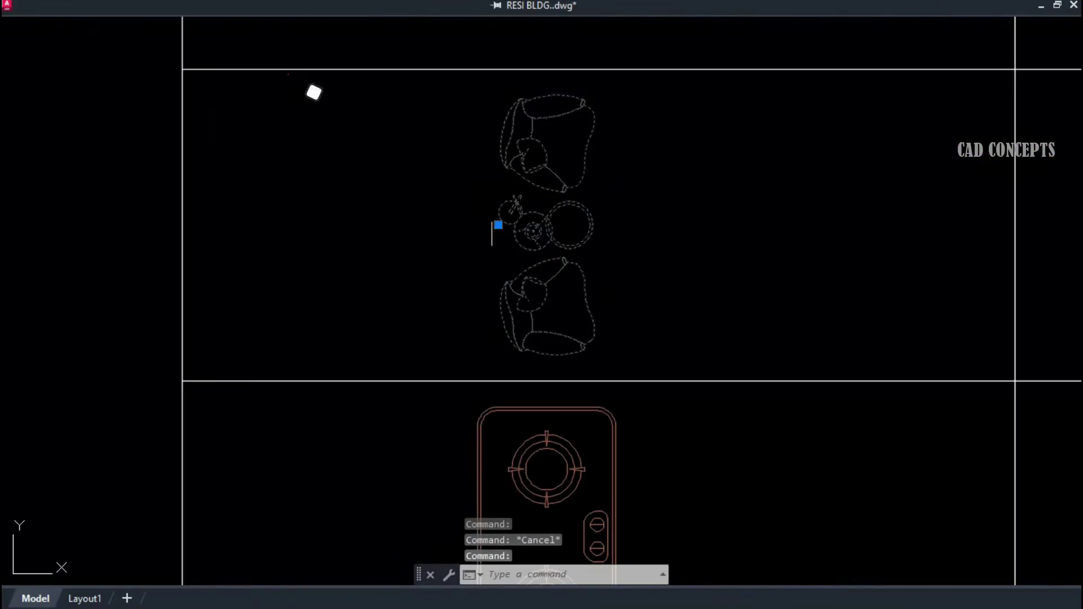
key(Escape)
click(536, 388)
click(531, 412)
scroll(564, 141, down, 3)
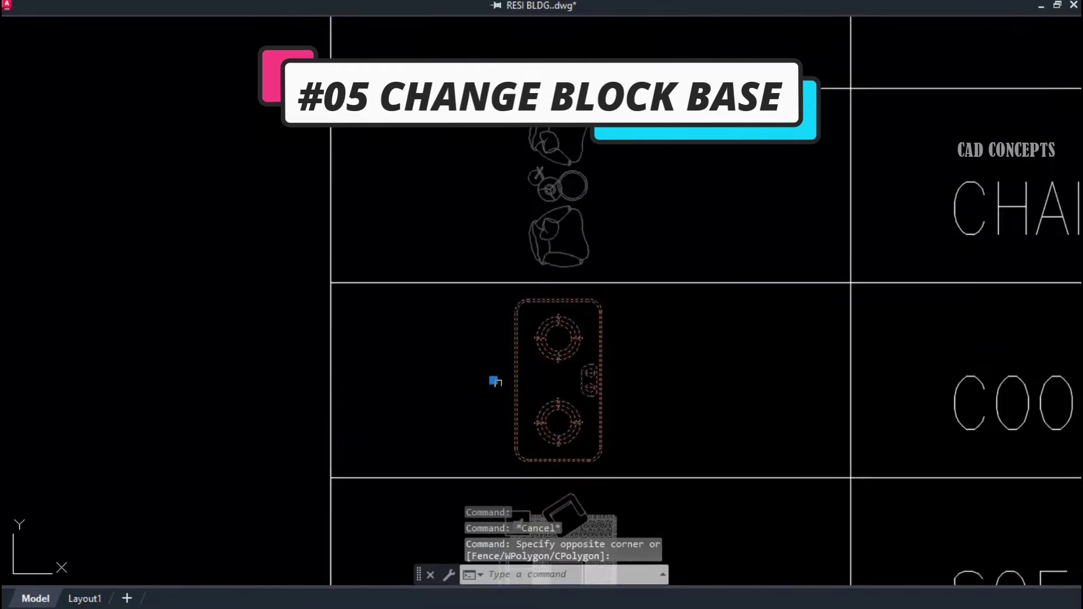
key(Escape)
click(564, 452)
key(Escape)
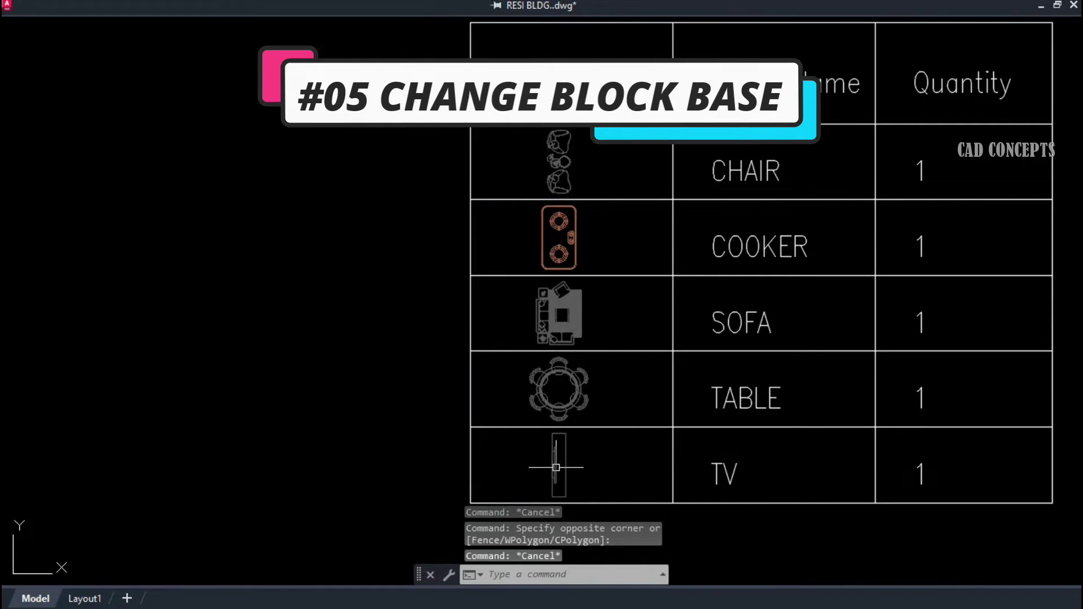
Step: Change the TV block's base point to the midpoint of its right long edge with BBI
text(BBI)
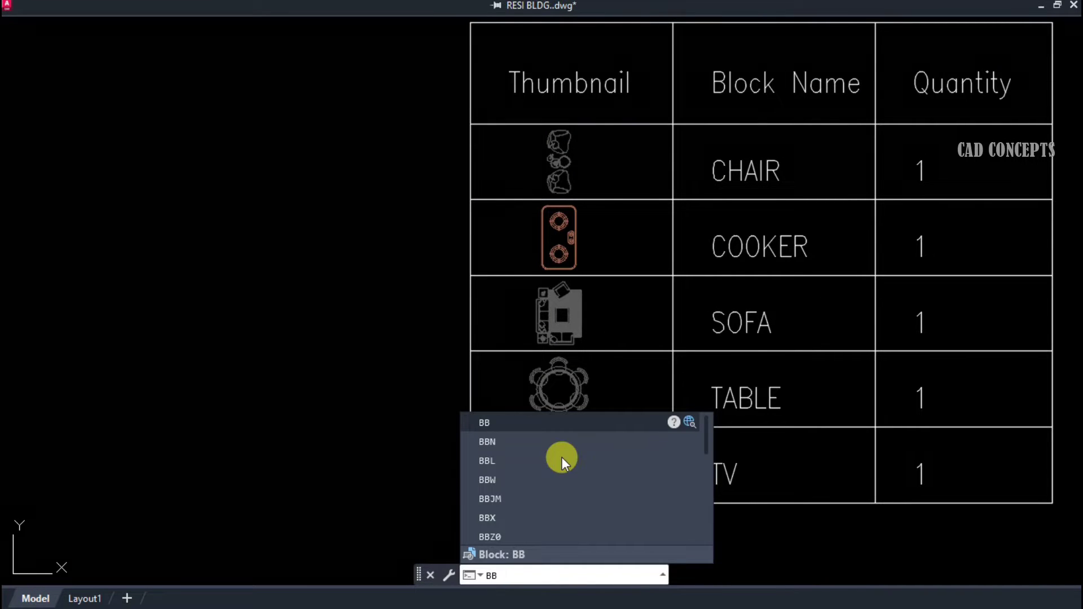
key(Return)
scroll(561, 462, up, 2)
click(561, 460)
scroll(559, 451, up, 3)
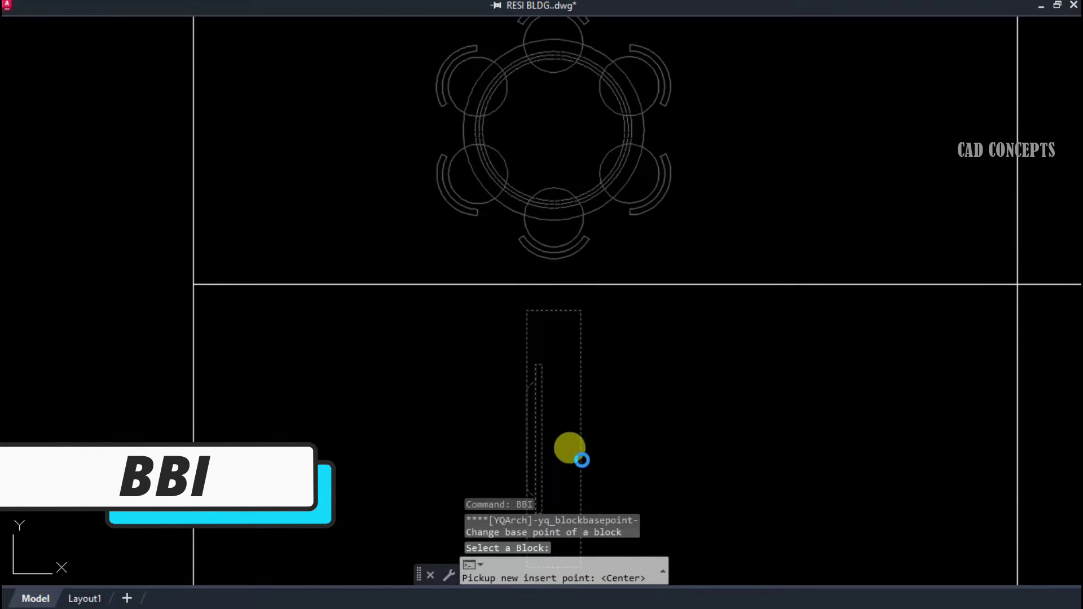
click(582, 460)
scroll(552, 439, down, 2)
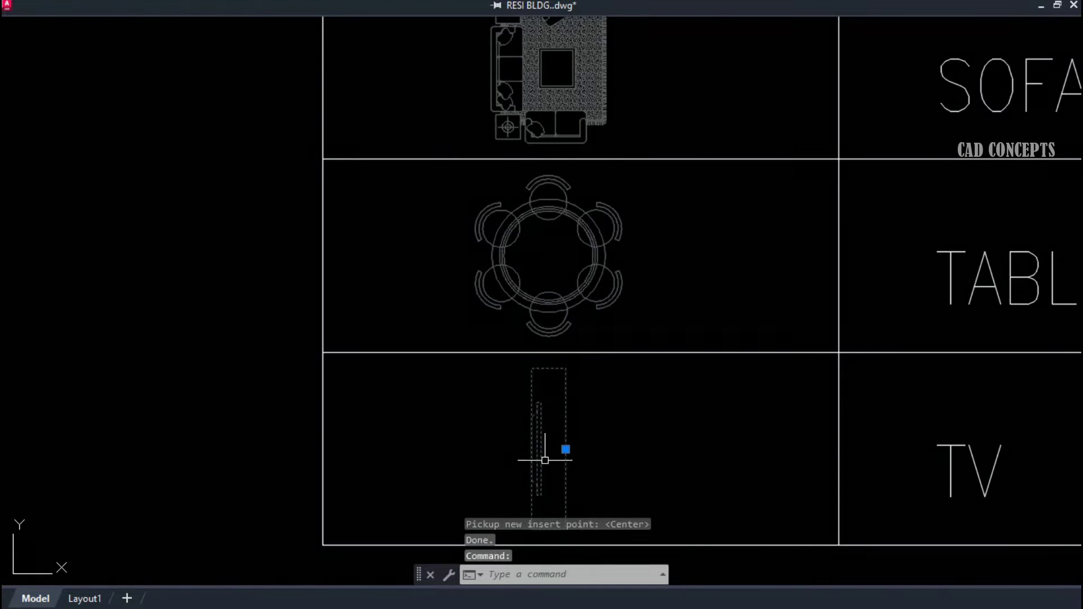
key(Escape)
Step: Change the TABLE block's base point to the centre of the bottom chair's seat with BBI
click(549, 294)
key(Return)
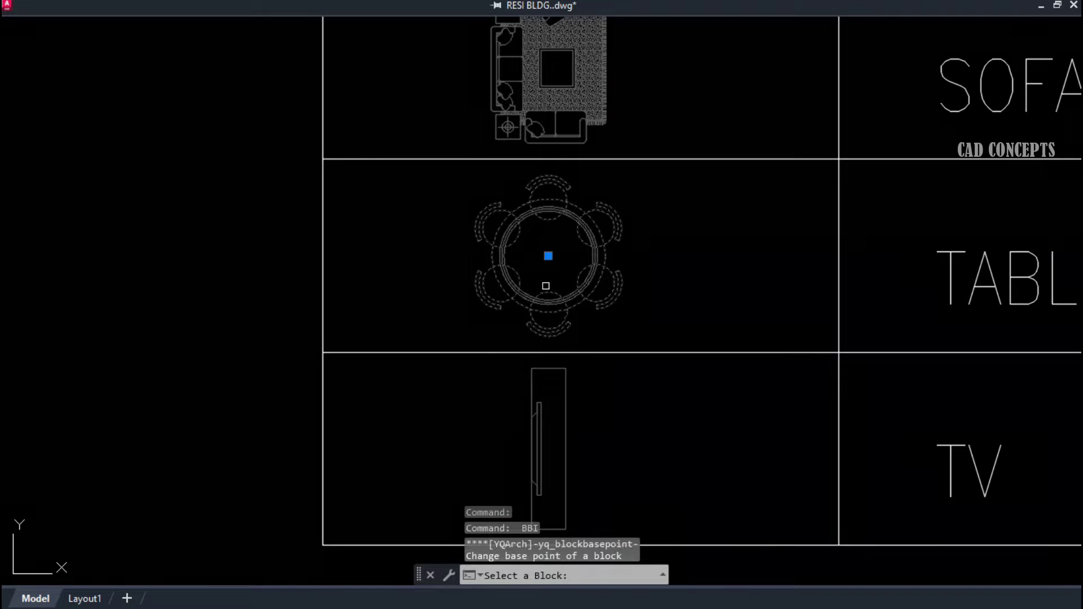
key(Escape)
click(547, 286)
key(Escape)
key(Return)
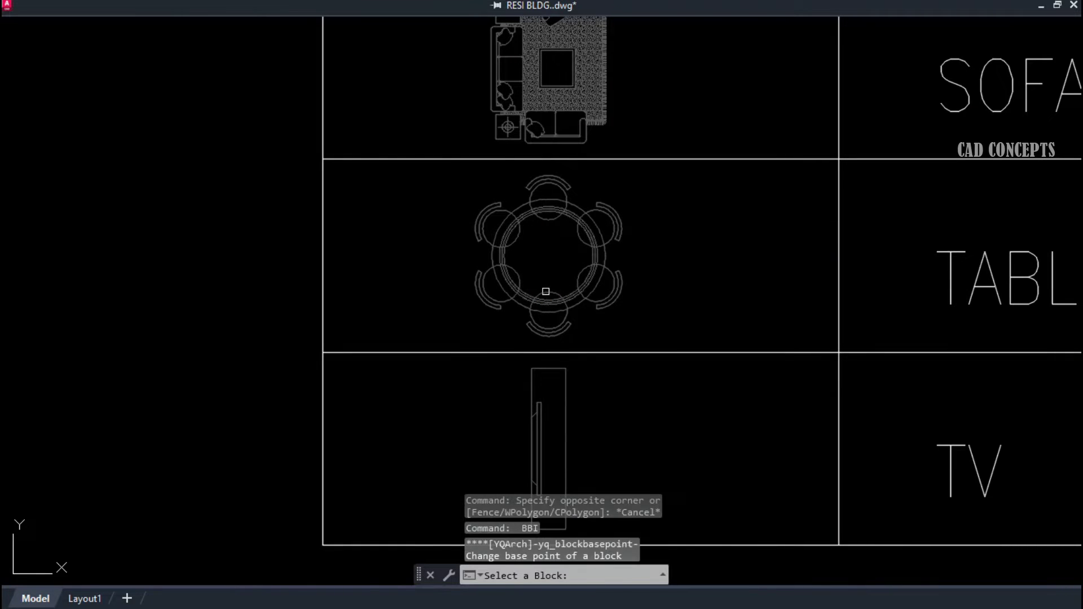
click(549, 311)
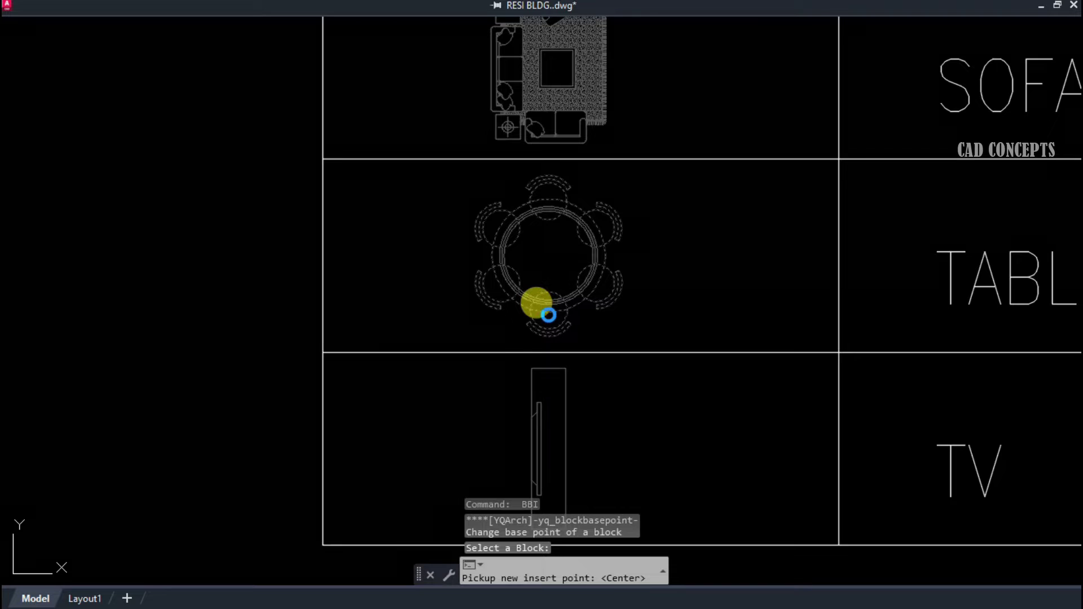
key(Return)
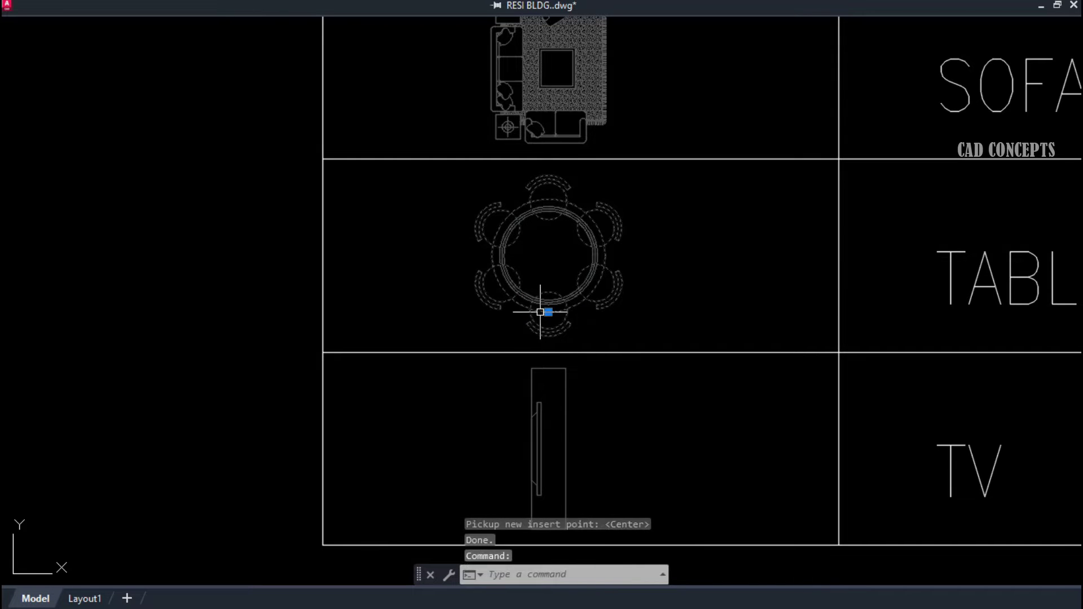
key(Escape)
Step: Change the SOFA block's base point to a point on its square coffee table with BBI
scroll(550, 310, down, 2)
scroll(544, 252, up, 2)
key(Return)
key(Escape)
click(522, 280)
key(Escape)
key(Return)
click(515, 287)
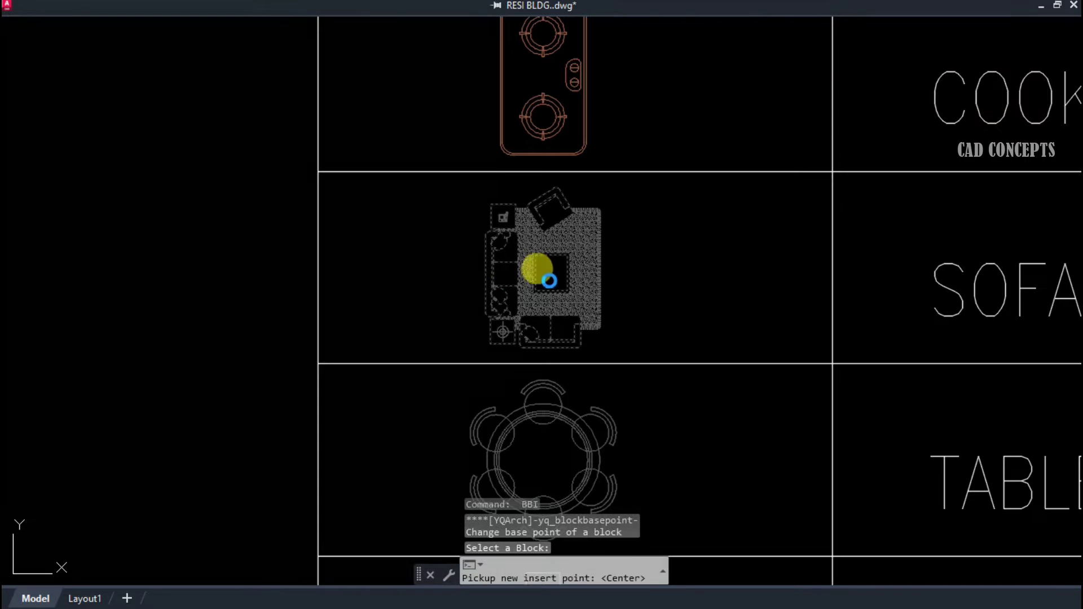
Step: Change the COOKER block's base point to the midpoint of its left edge with BBI
key(Return)
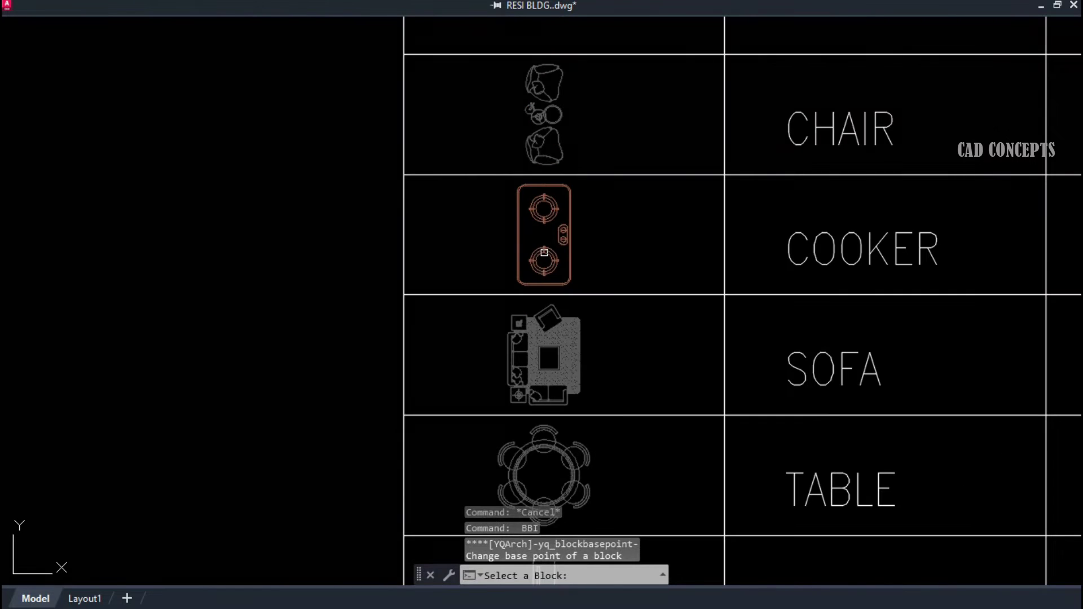
click(544, 252)
key(Escape)
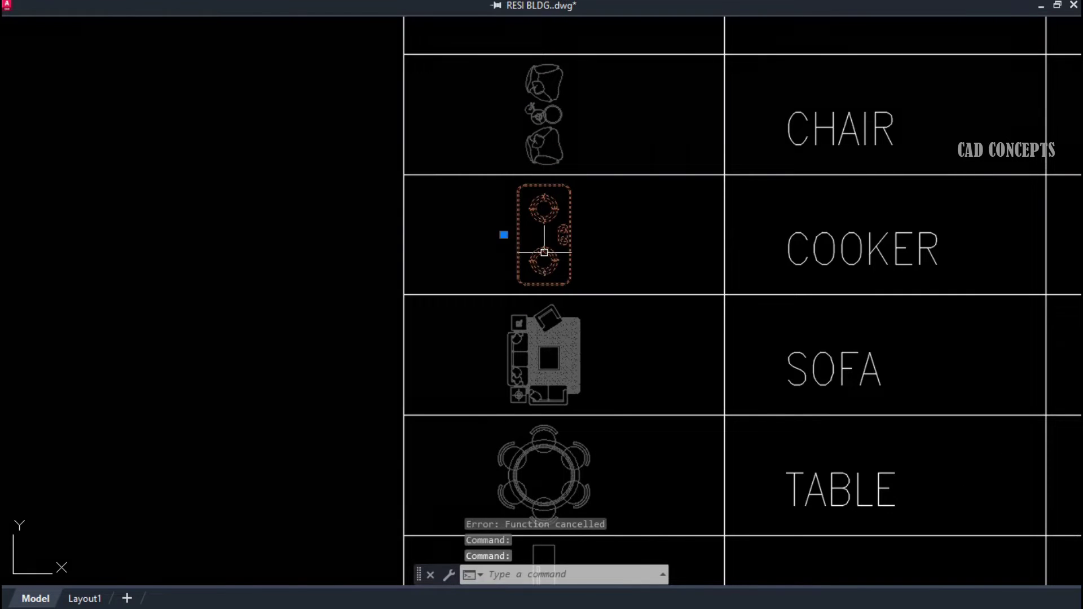
key(Return)
click(519, 234)
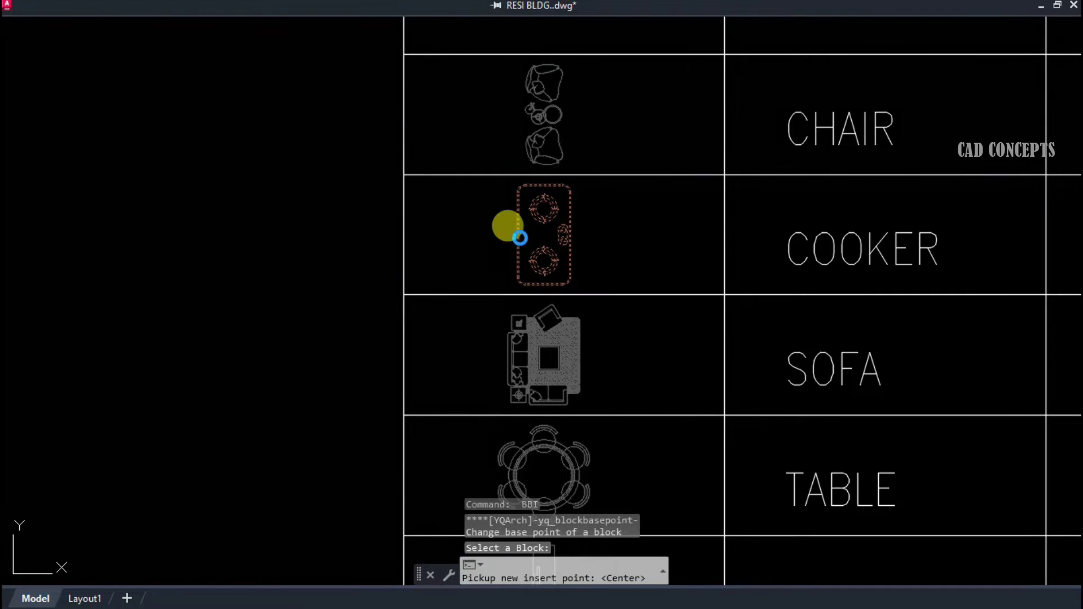
key(Escape)
scroll(520, 237, down, 2)
scroll(550, 190, up, 2)
Step: Change the CHAIR block's base point to the centre of the round side table with BBI
key(Return)
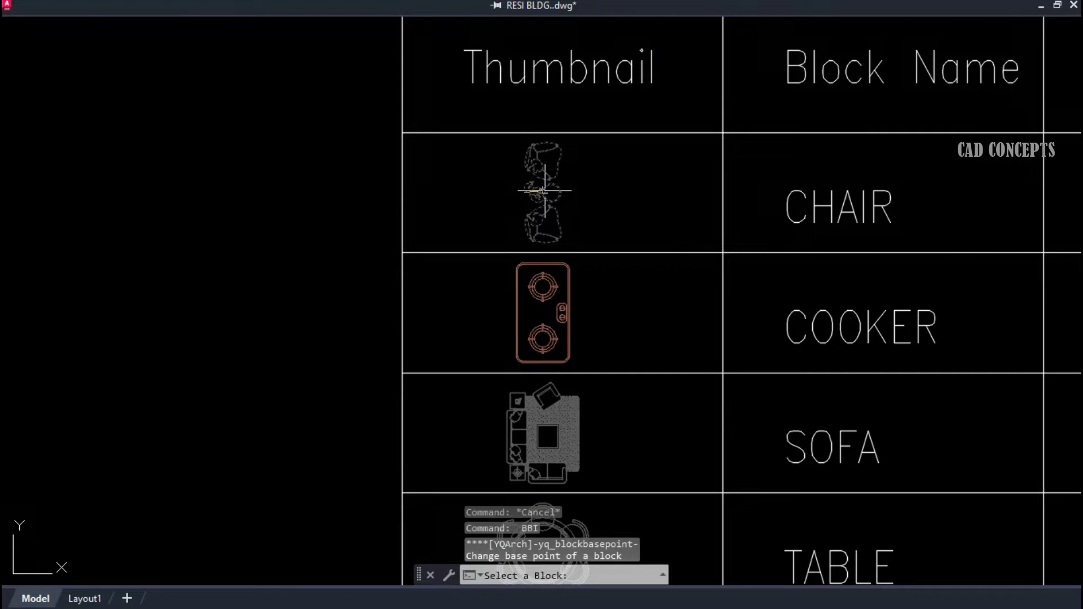
click(544, 190)
scroll(543, 191, up, 5)
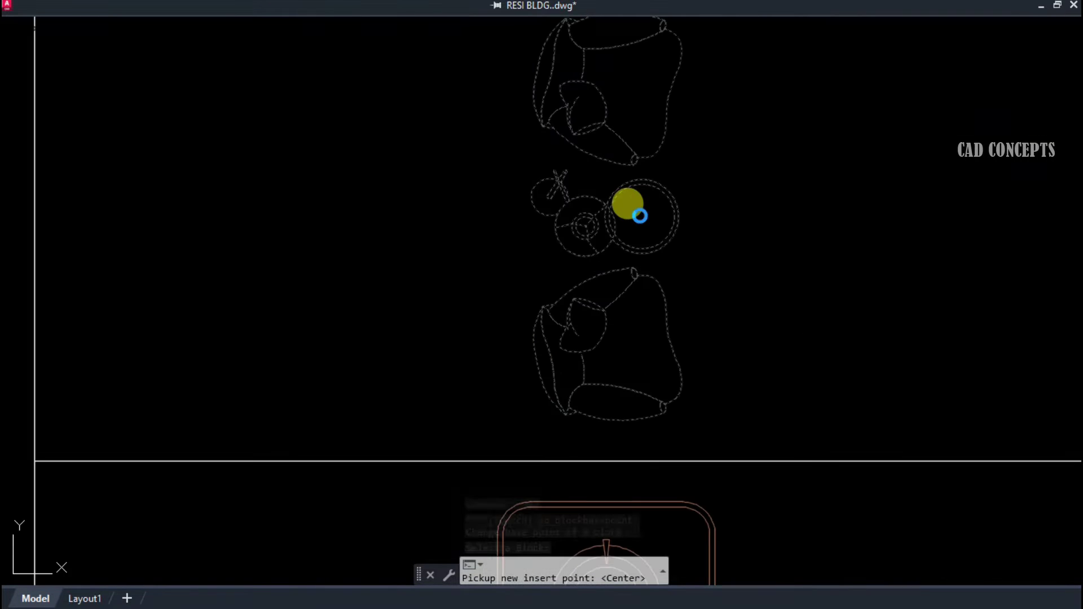
click(640, 219)
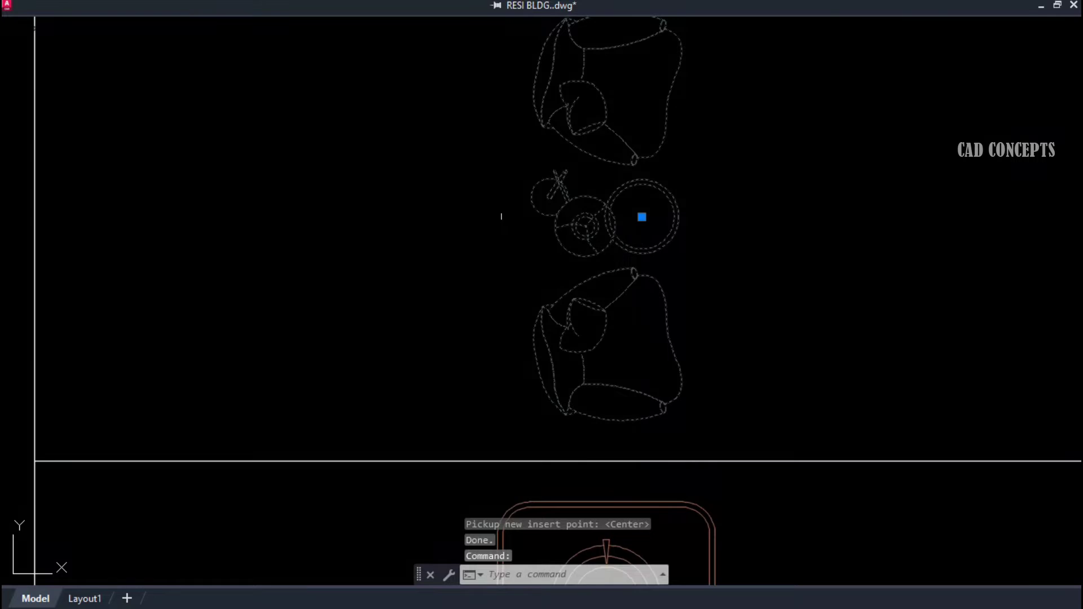
scroll(502, 225, down, 6)
Step: Examine whether the chair and cooker thumbnails consist of separate objects by selecting parts of them
click(505, 259)
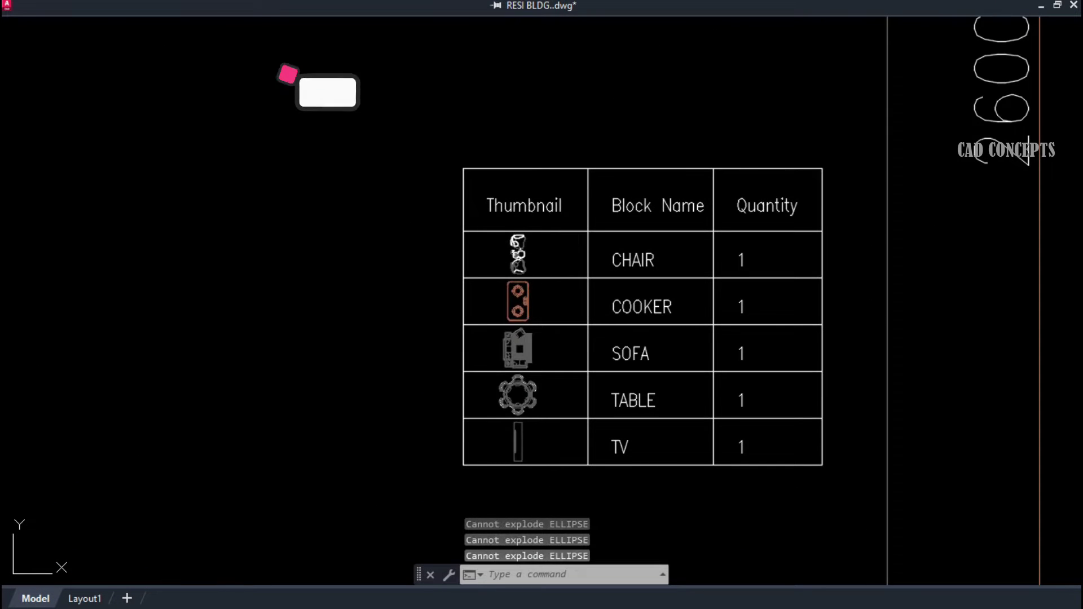
scroll(502, 401, up, 2)
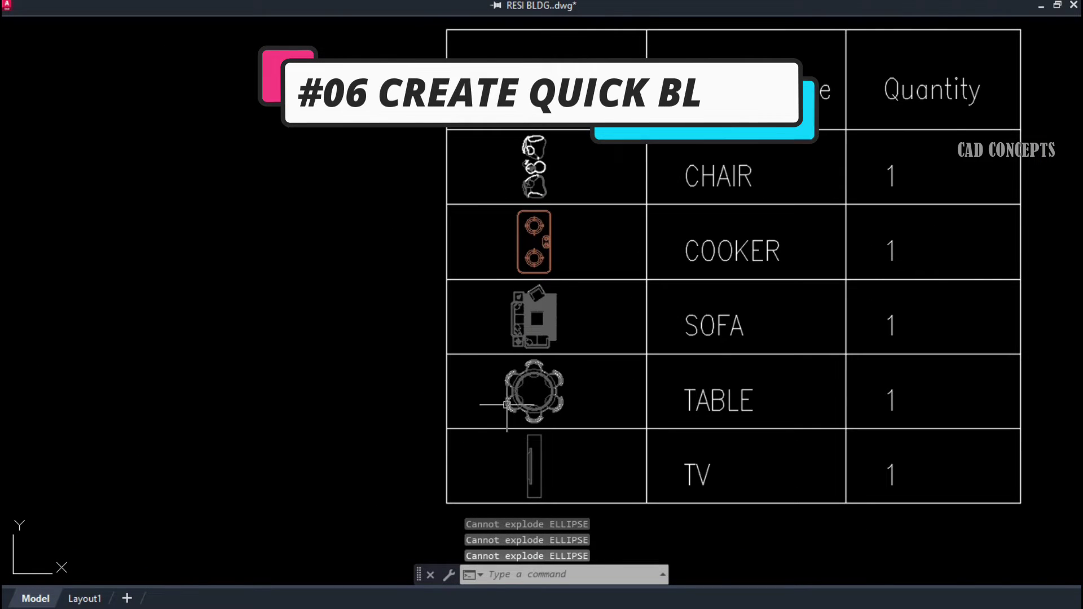
scroll(528, 165, up, 6)
click(533, 265)
key(Escape)
scroll(581, 235, down, 4)
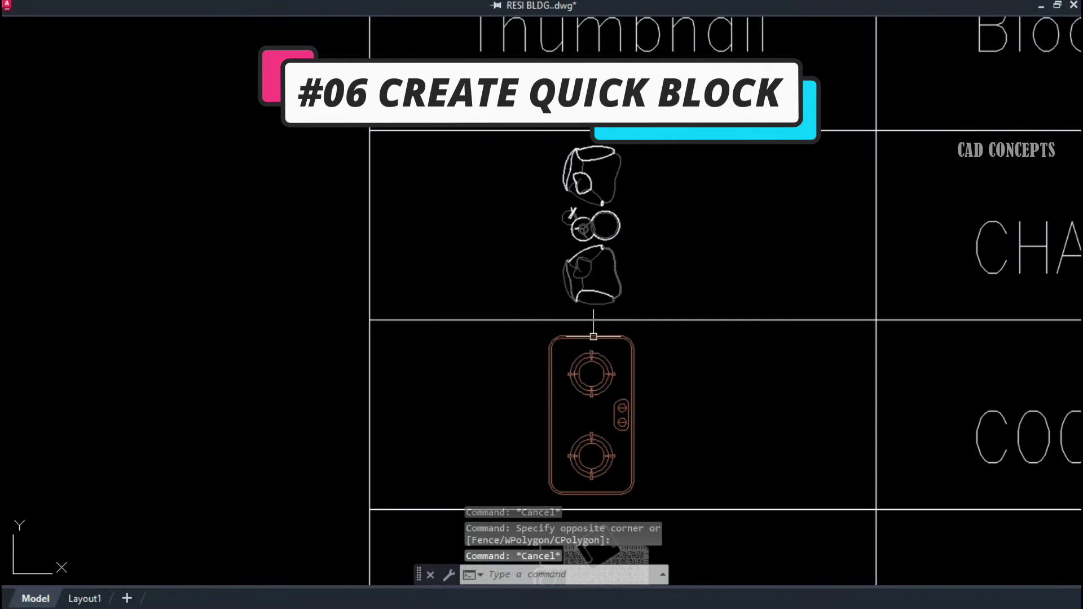
scroll(605, 379, up, 4)
click(735, 312)
click(574, 389)
key(Escape)
scroll(547, 299, down, 4)
click(497, 307)
click(549, 404)
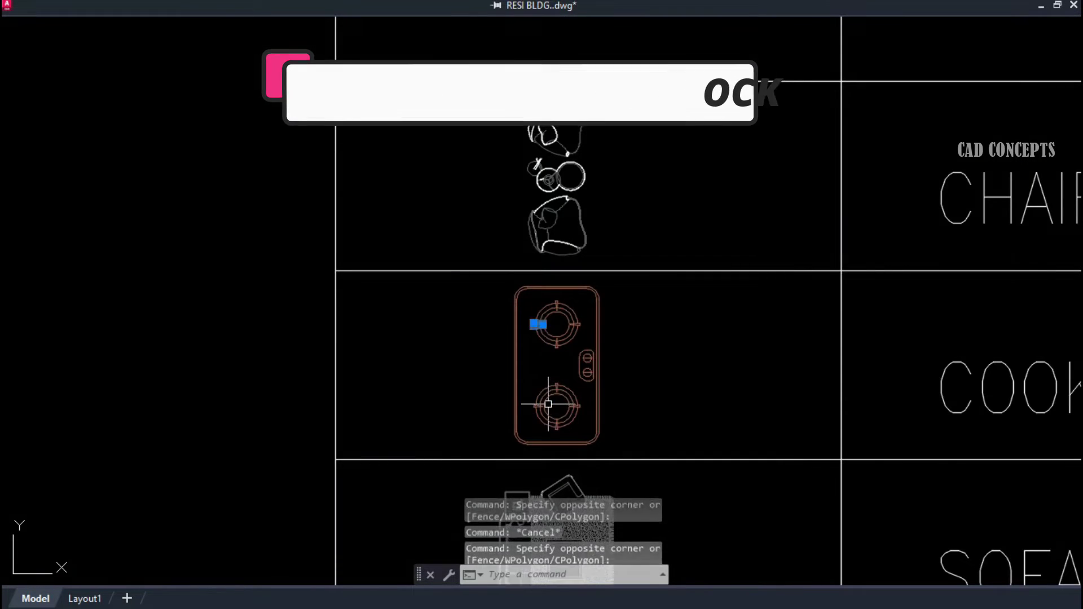
key(Escape)
Step: Examine the individual objects of the sofa thumbnail, including its carpet, by selecting parts of it
scroll(507, 141, down, 2)
scroll(567, 408, up, 4)
click(633, 346)
click(506, 445)
key(Escape)
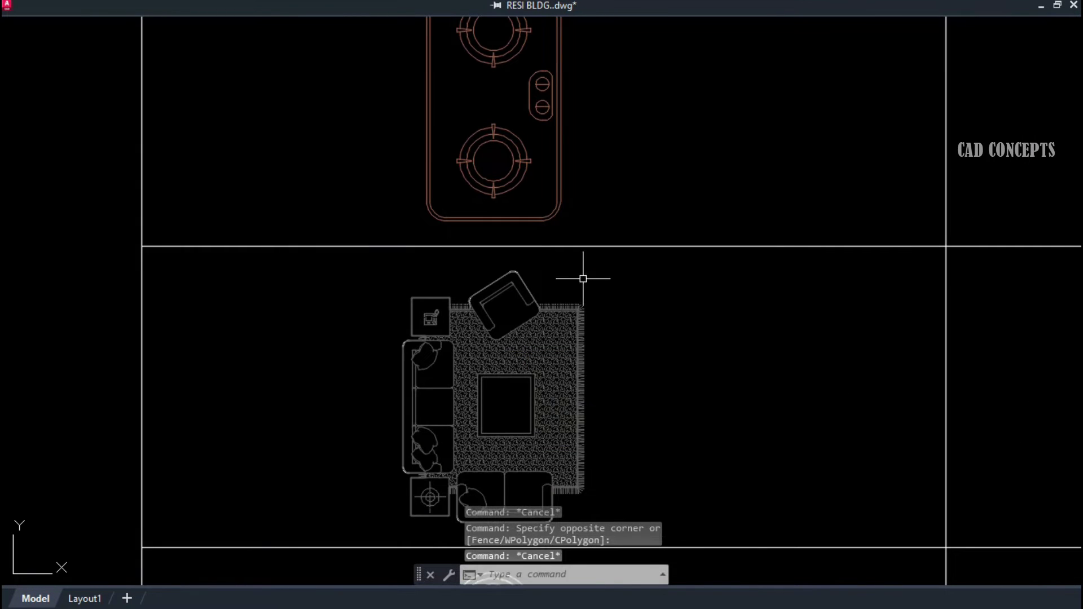
scroll(559, 327, up, 6)
click(631, 266)
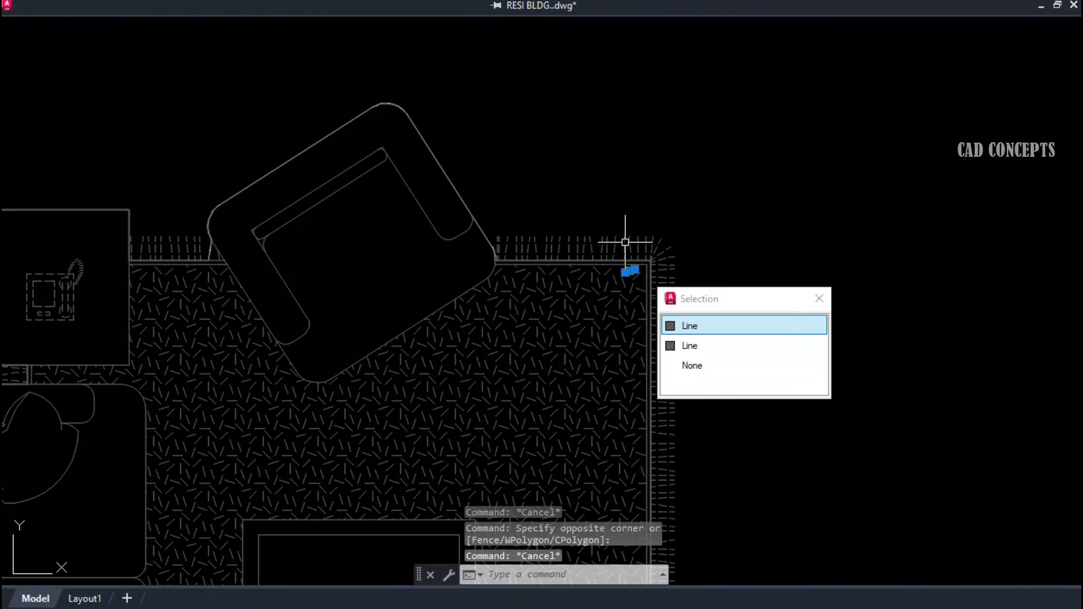
click(624, 206)
click(601, 264)
key(Escape)
scroll(557, 300, down, 6)
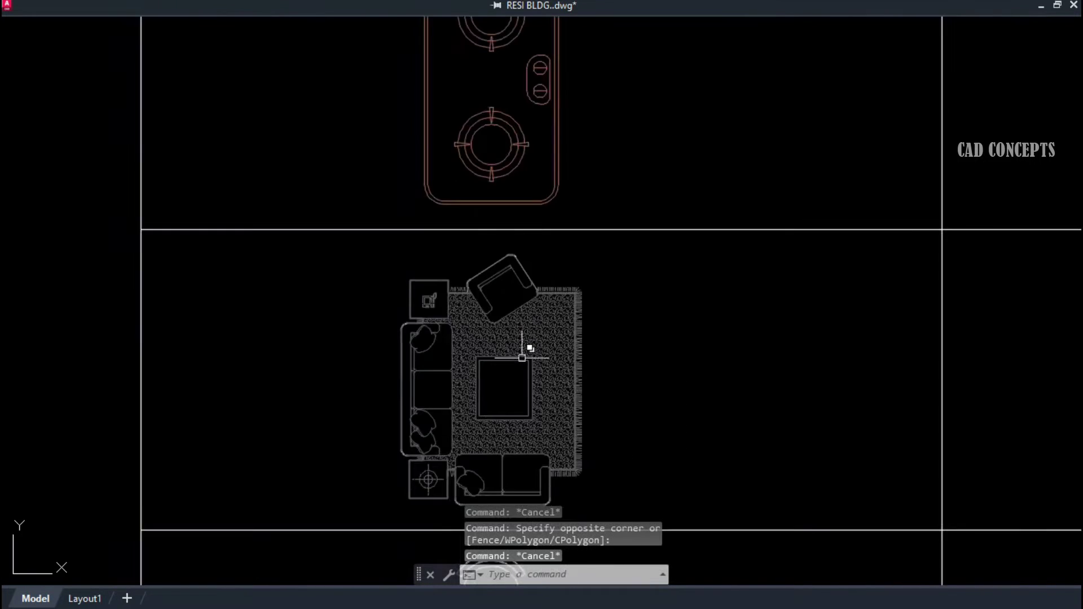
Step: Make a quick block from the exploded chair set with BBN, placing its base point at the round side table's centre
scroll(530, 189, up, 2)
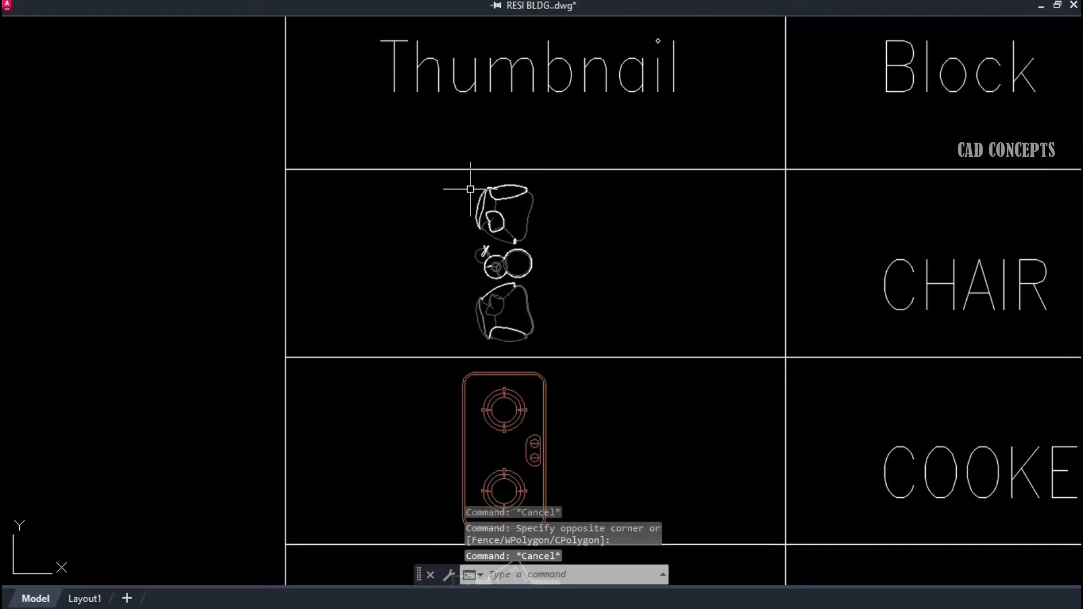
text(BBN)
key(Return)
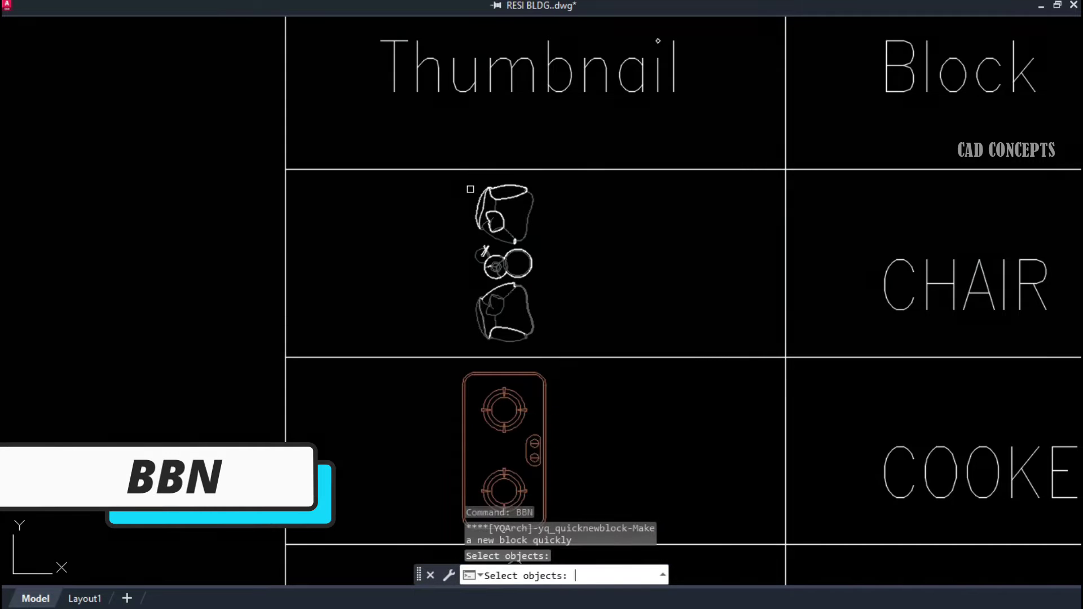
click(468, 176)
click(564, 351)
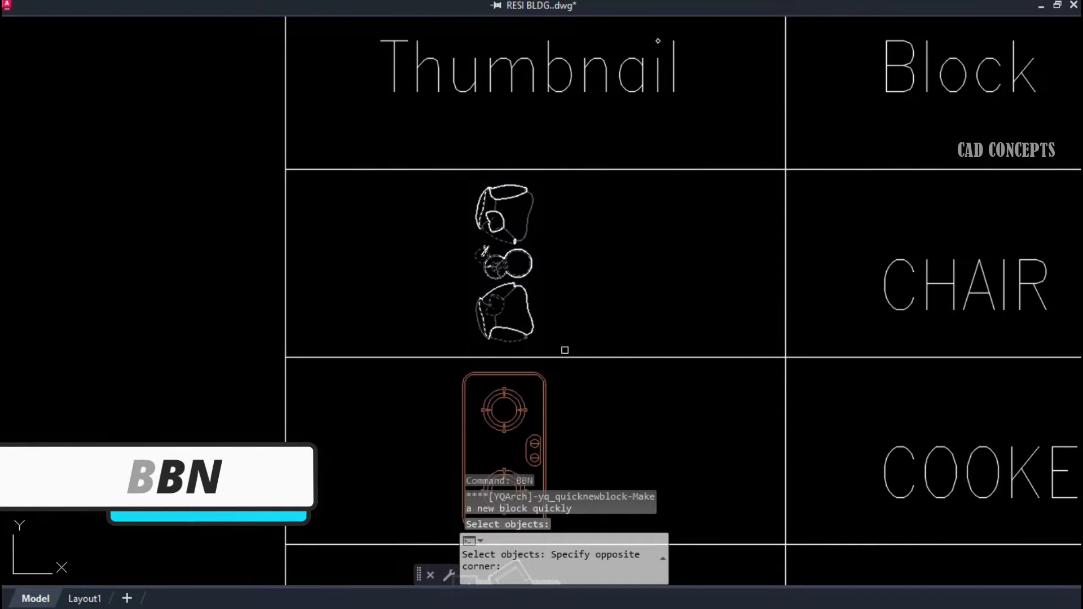
key(Return)
scroll(511, 274, up, 2)
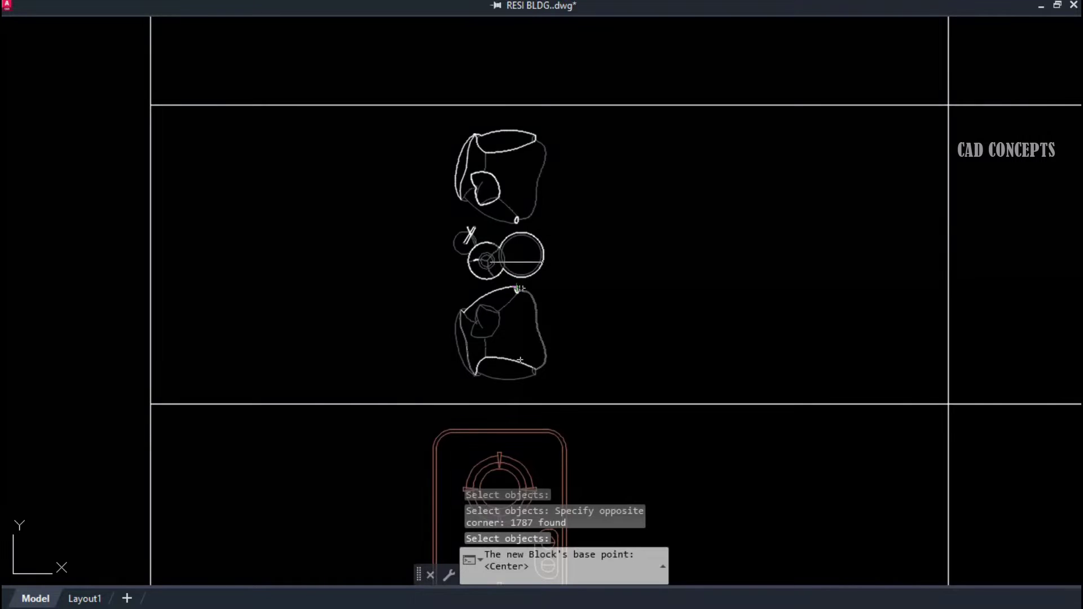
key(Return)
click(521, 255)
Step: Compare the new chair block with the exploded cooker by selecting both, without changing either
click(521, 255)
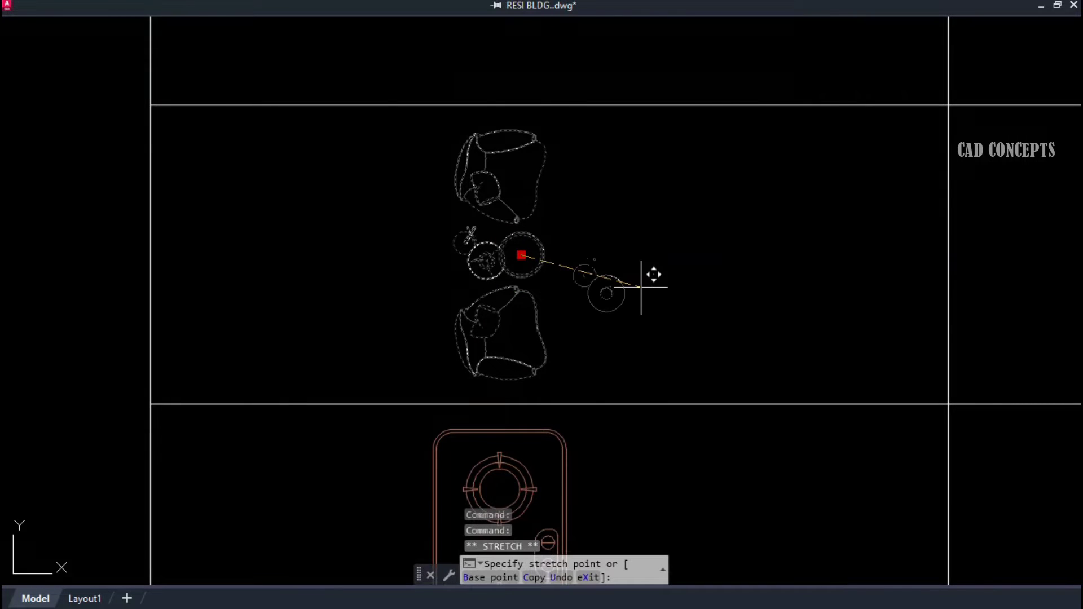
key(Escape)
scroll(551, 247, down, 2)
click(592, 353)
click(533, 384)
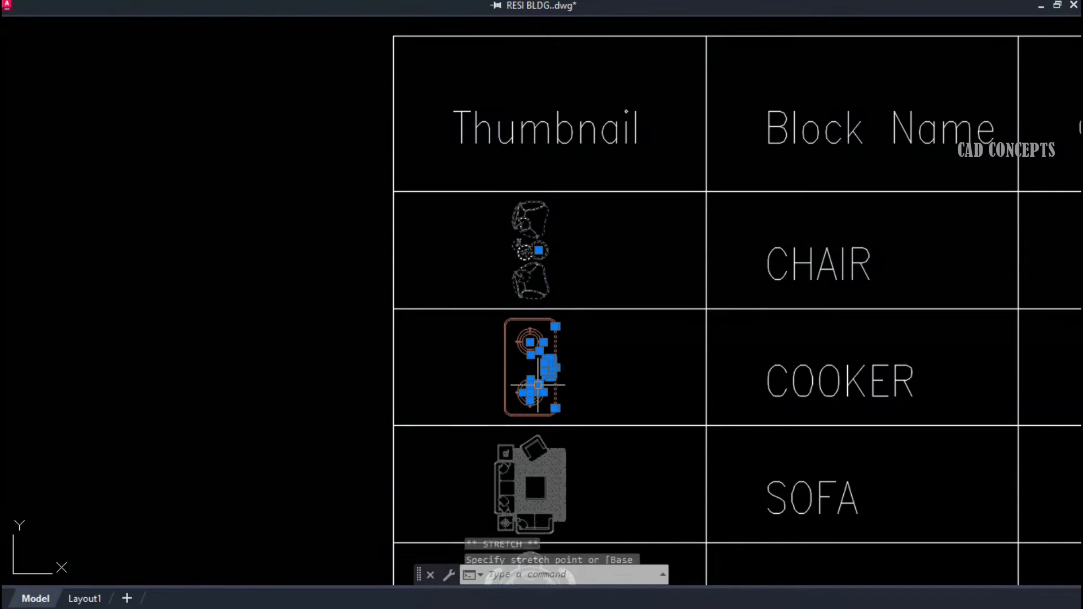
click(549, 369)
key(Escape)
key(Escape)
Step: Make a quick block from the exploded cooker with BBN, placing its base point at the midpoint of its left edge
scroll(553, 386, up, 2)
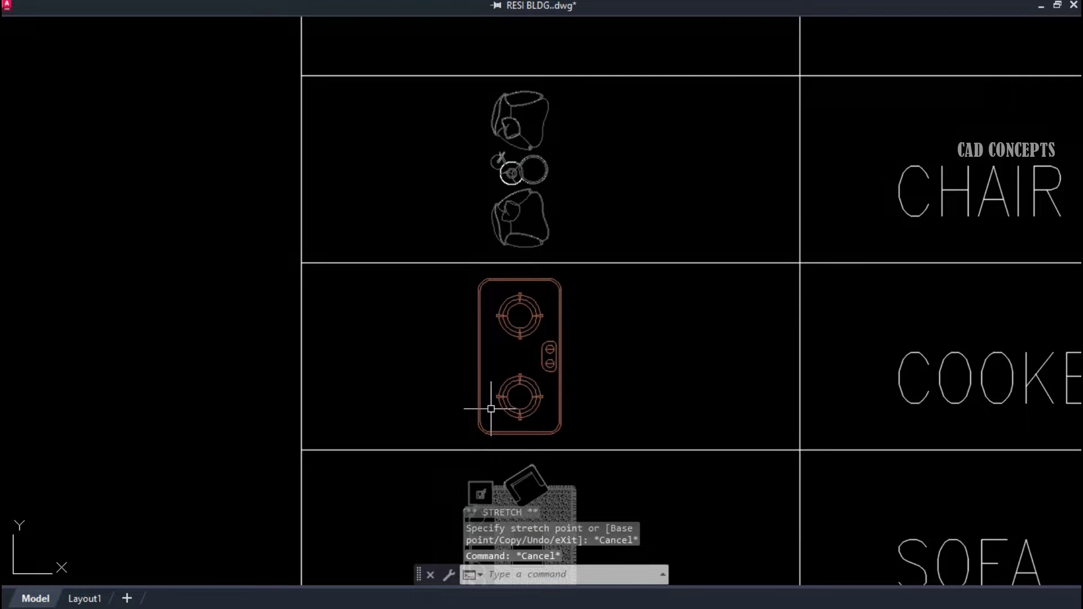
text(bbn)
key(Return)
click(459, 441)
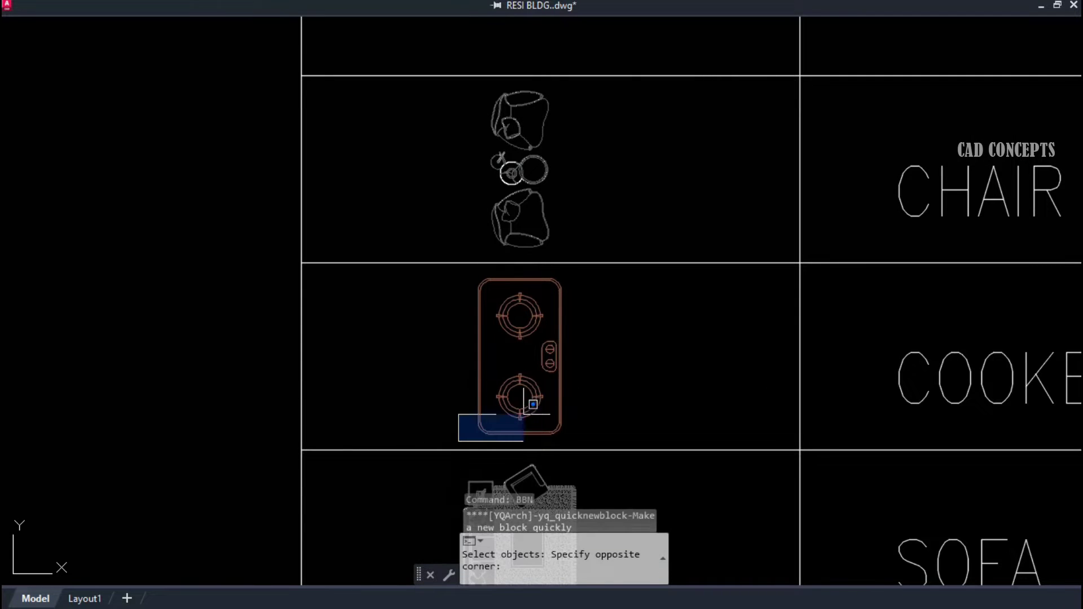
click(613, 272)
key(Return)
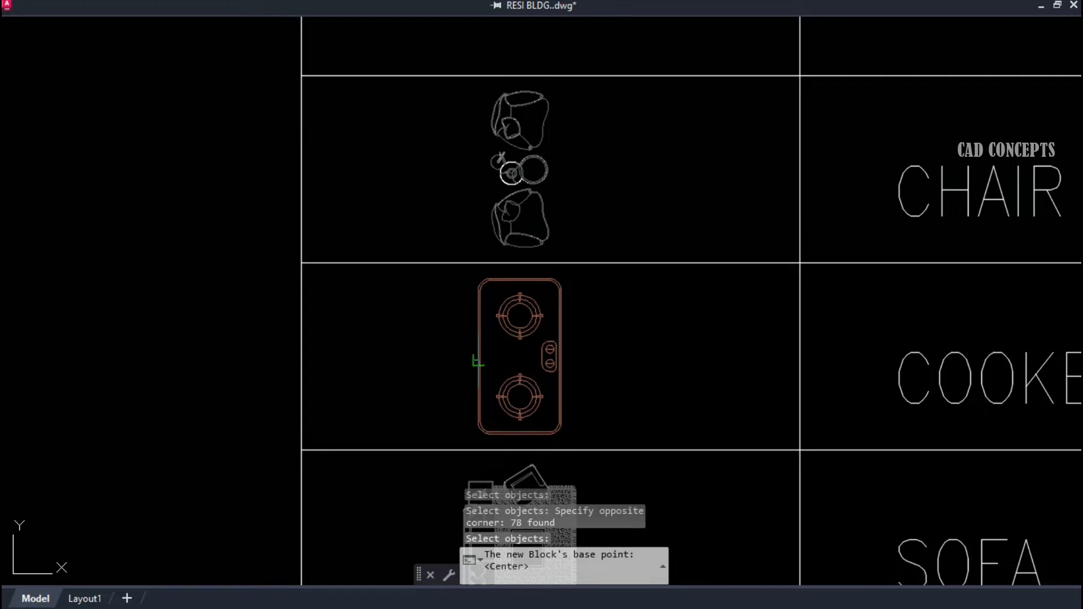
click(479, 356)
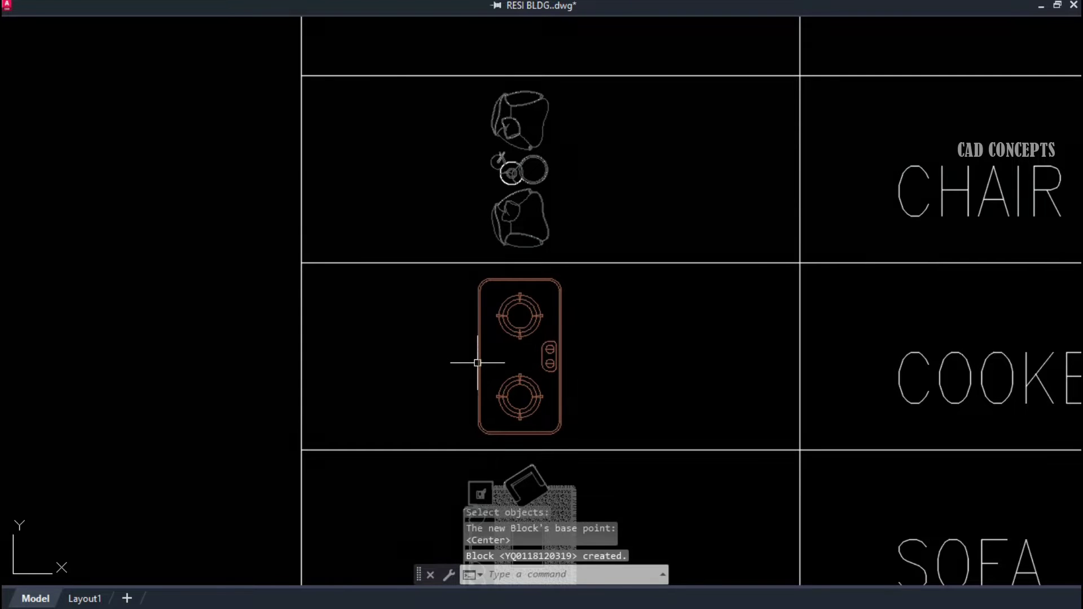
Step: Make a quick block from the exploded sofa set, placing its base point at the midpoint of the three-seat sofa's back edge
key(Escape)
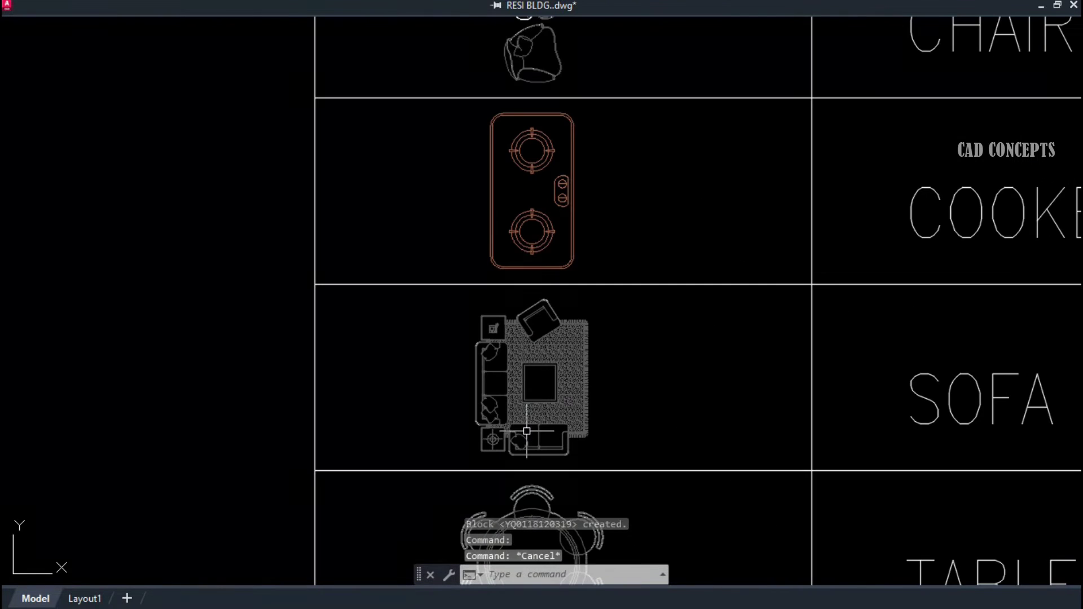
key(Return)
click(446, 461)
click(620, 289)
key(Return)
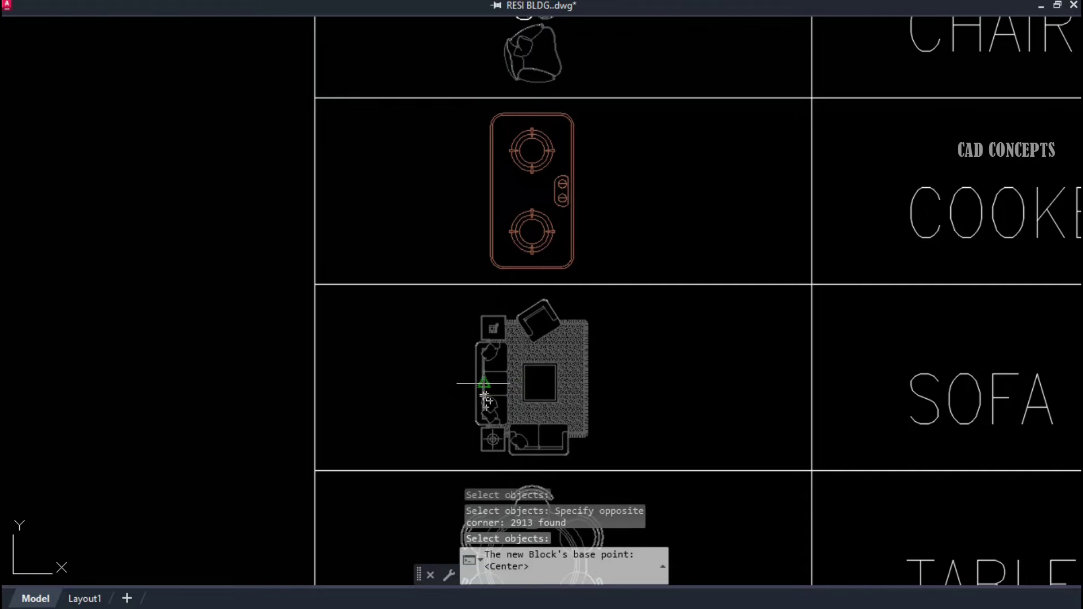
click(475, 383)
key(Escape)
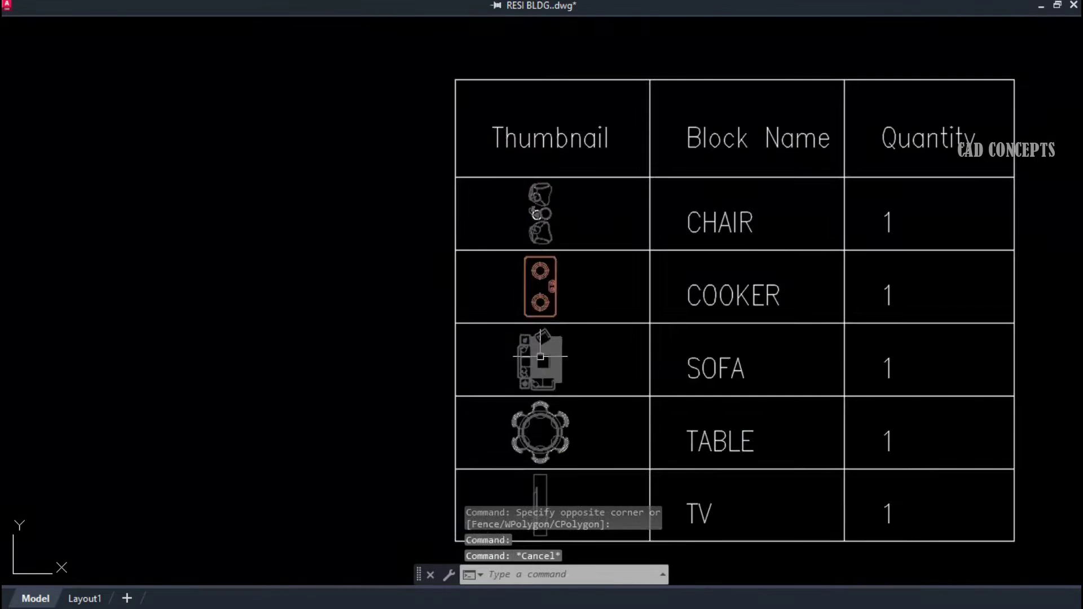
Step: Make a quick block from the exploded dining table set with its base point inside the round table, and start another for the TV
key(Return)
click(643, 441)
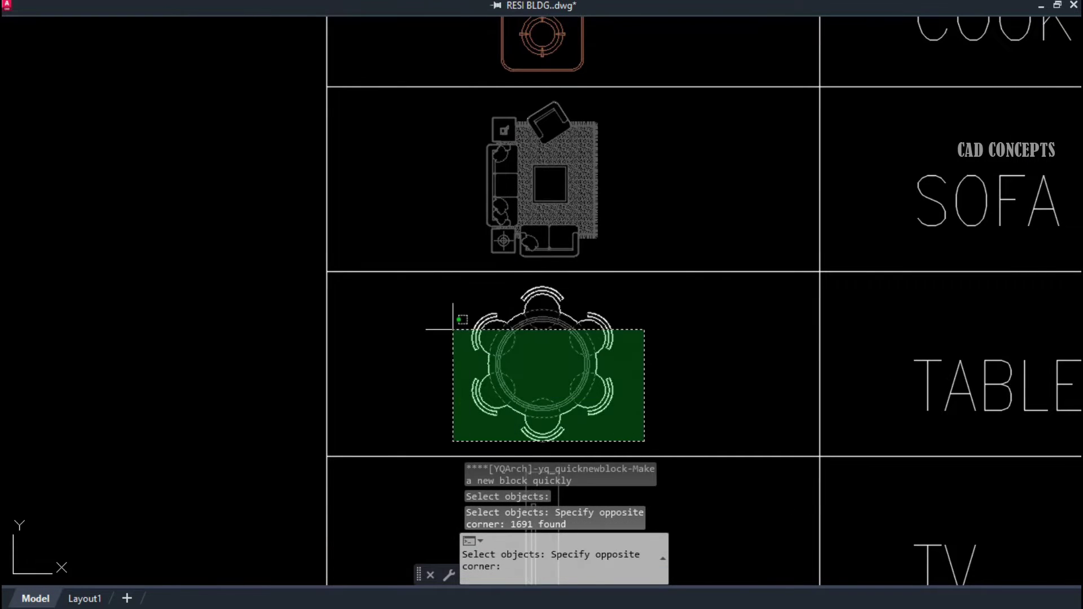
click(449, 285)
key(Return)
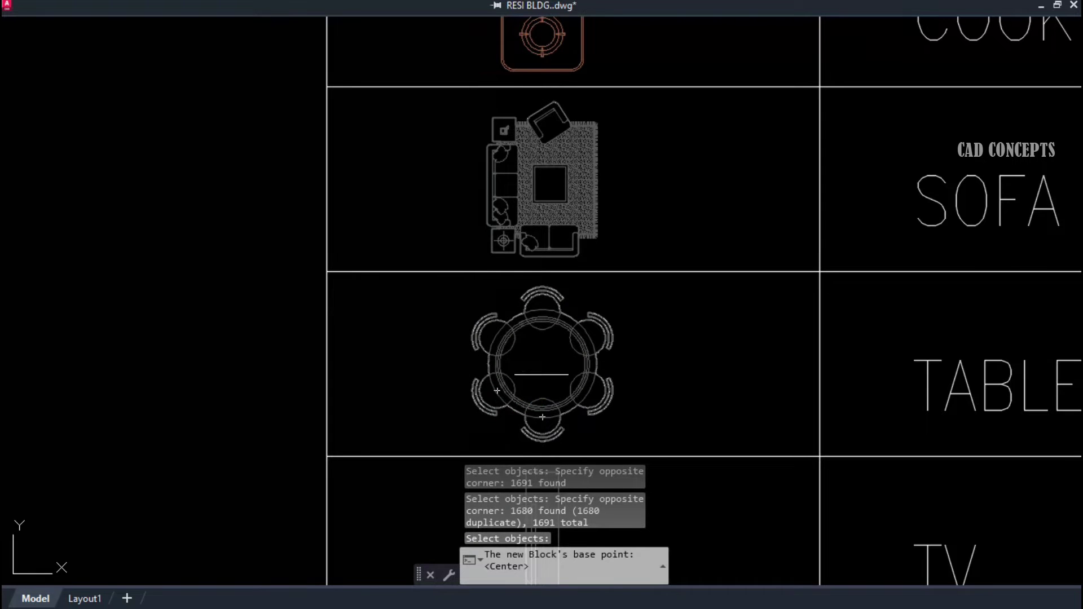
click(532, 374)
scroll(521, 436, up, 2)
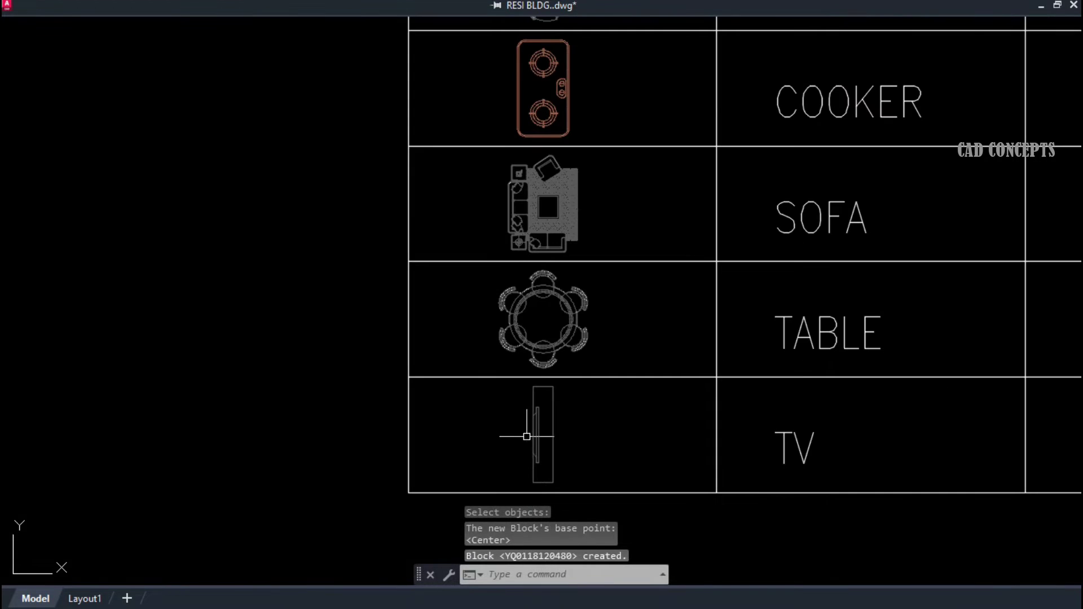
key(Return)
click(518, 490)
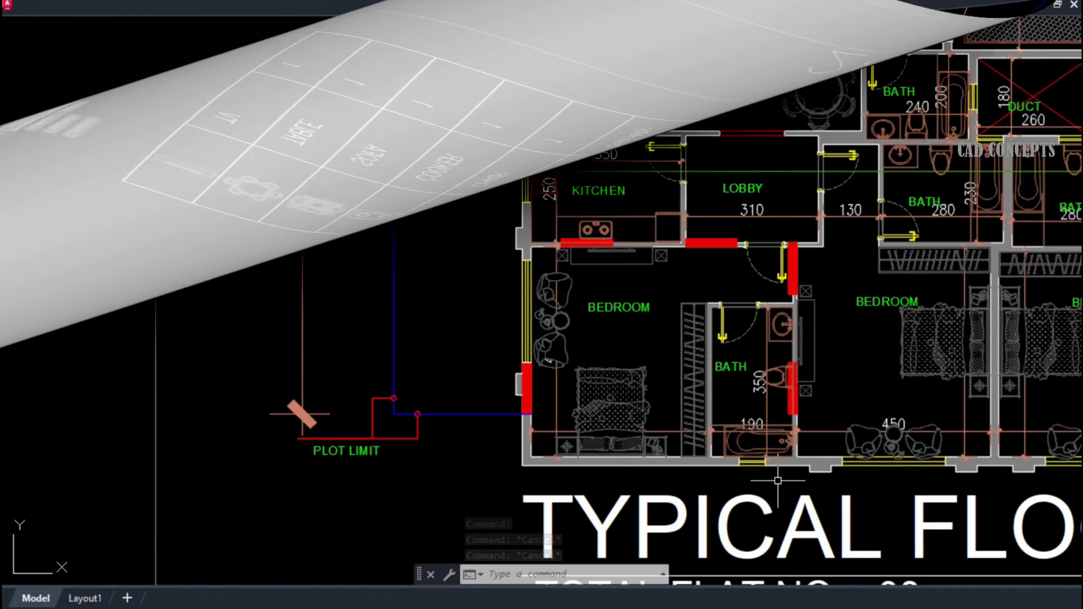
Step: Append the TV unit and chair set to the bed block in the bedroom below the kitchen, using BBA
click(621, 390)
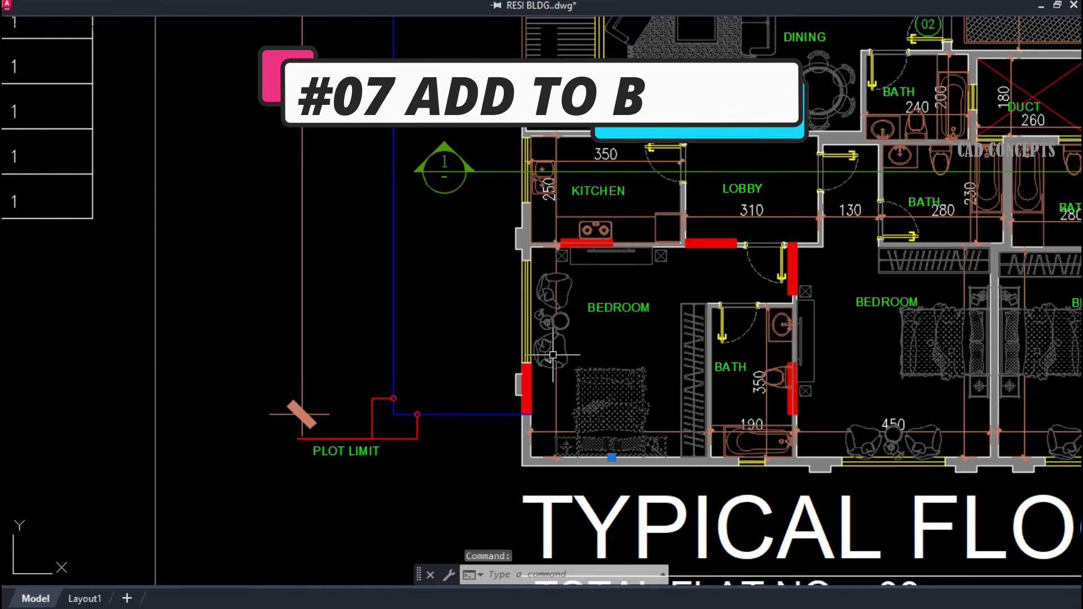
click(561, 327)
key(Escape)
click(640, 349)
key(Escape)
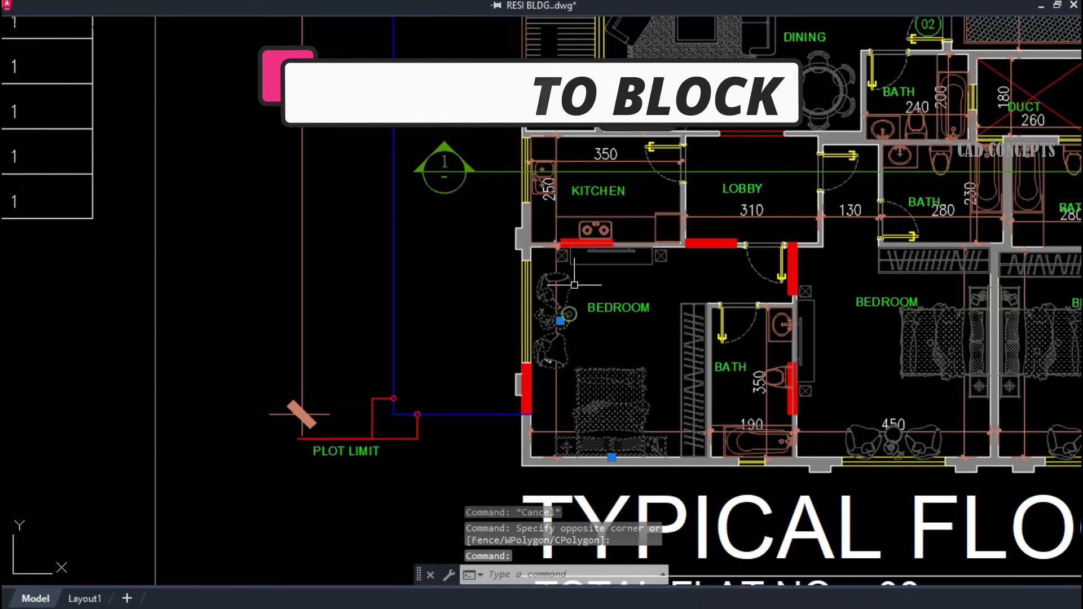
scroll(602, 291, up, 2)
text(BBA)
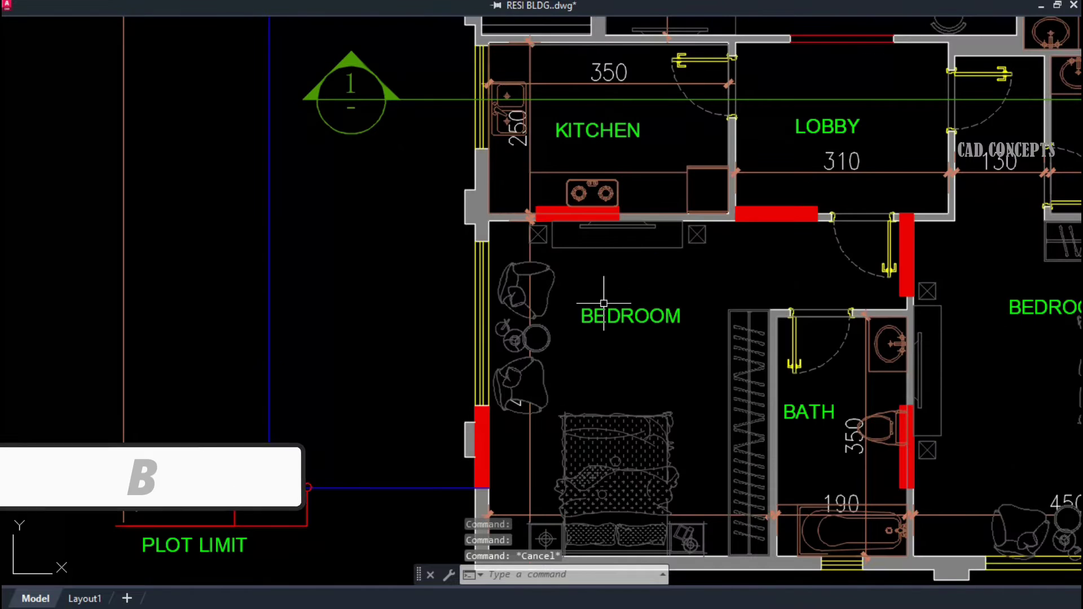
key(Return)
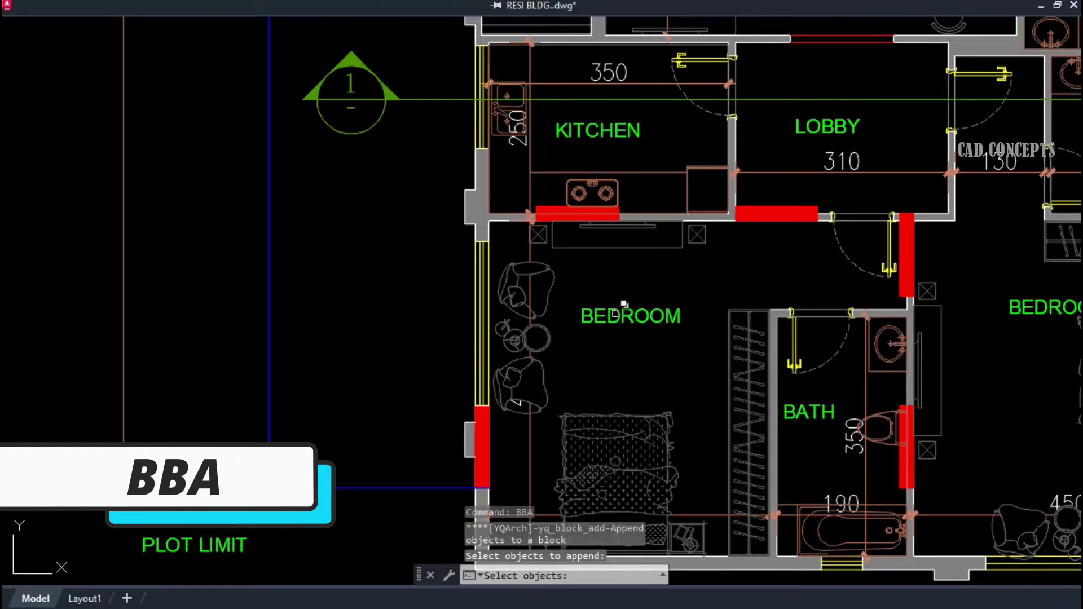
click(625, 248)
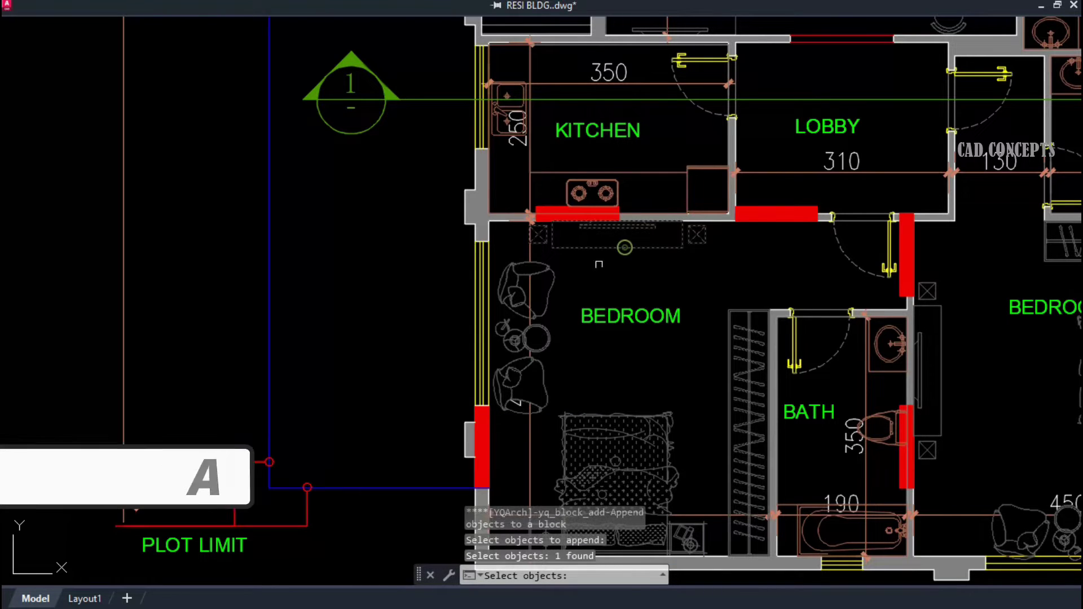
click(538, 300)
click(536, 328)
key(Return)
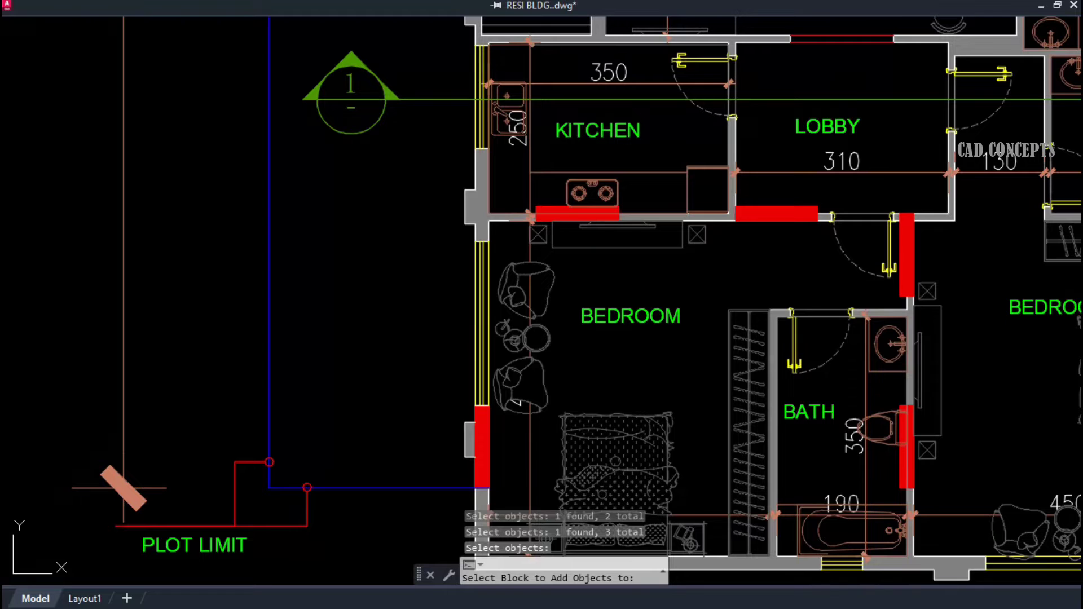
click(586, 417)
Step: Try moving the combined bedroom furniture block outside the building beyond the plot limit, and undo the move
scroll(575, 398, down, 2)
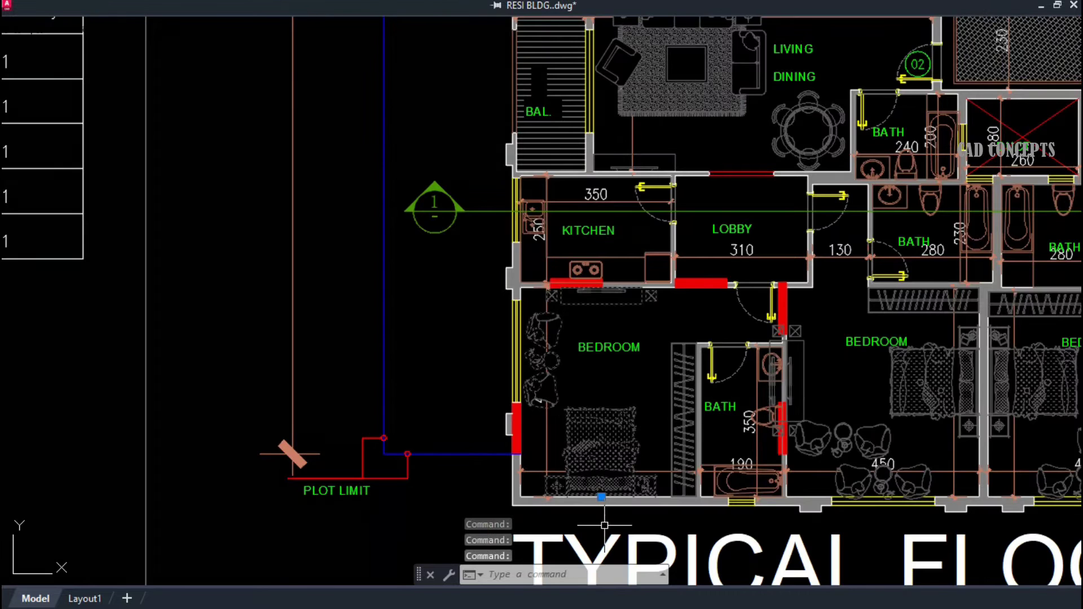
click(600, 495)
click(186, 499)
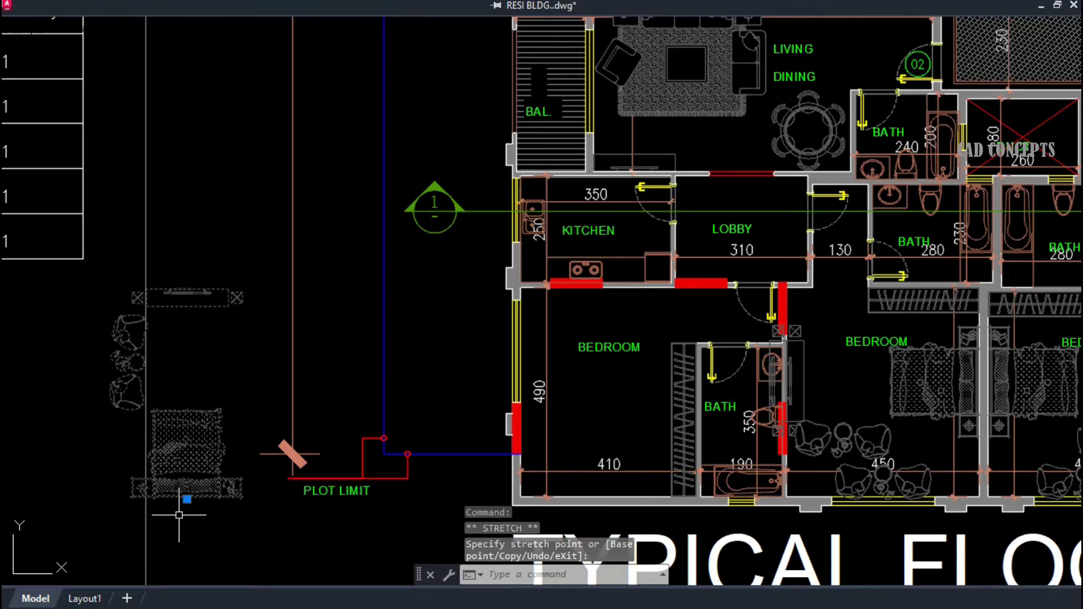
key(ctrl+z)
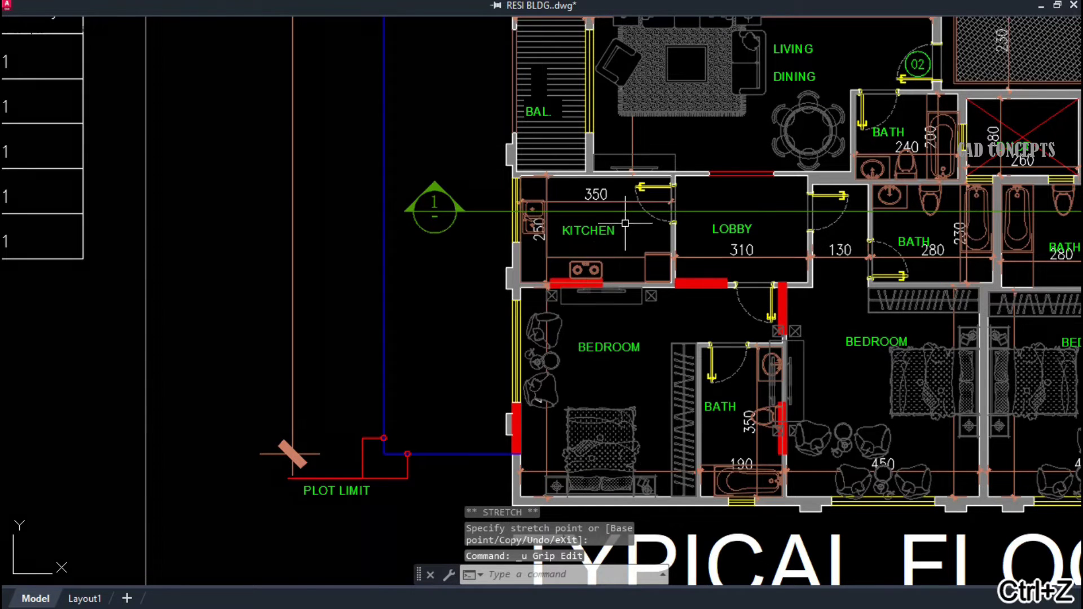
key(ctrl+z)
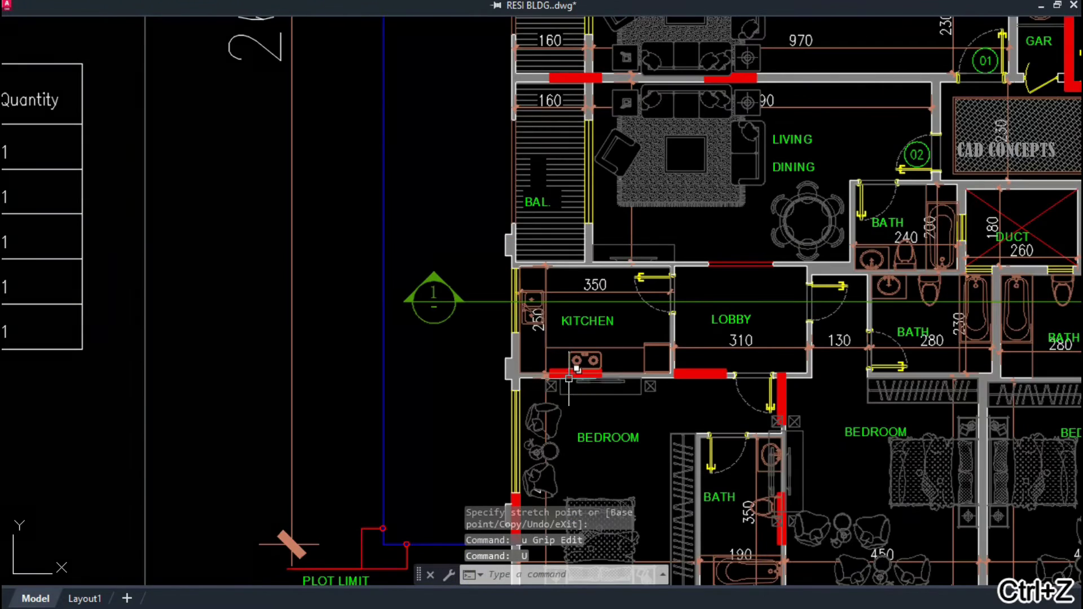
Step: Append the kitchen cooker to the sink block with BBA
scroll(576, 369, up, 4)
text(BBA)
key(Return)
click(582, 358)
key(Return)
click(577, 358)
key(Return)
click(584, 362)
right_click(582, 359)
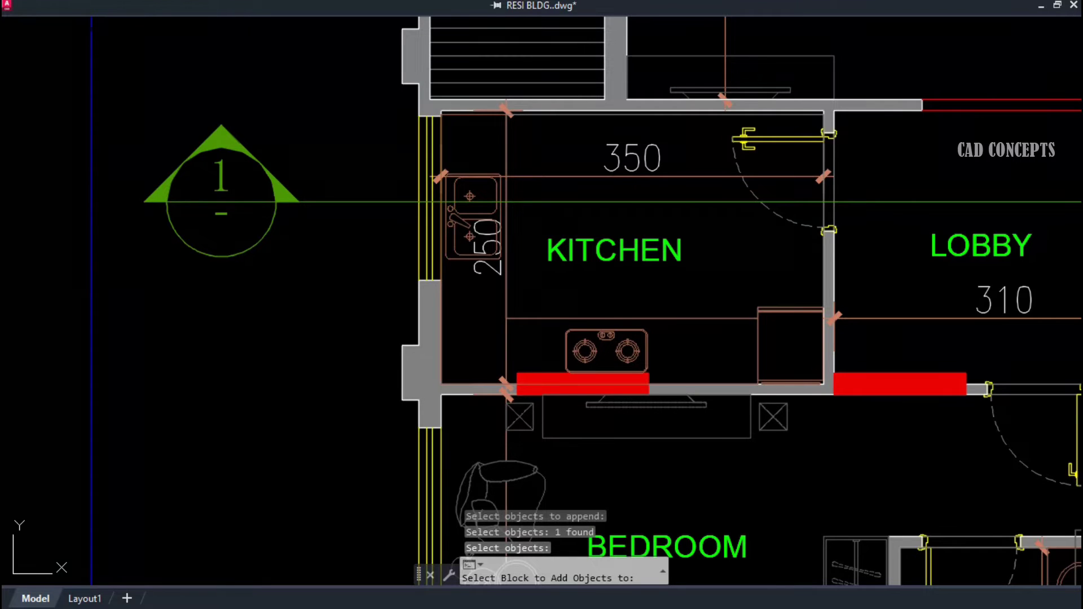
click(454, 244)
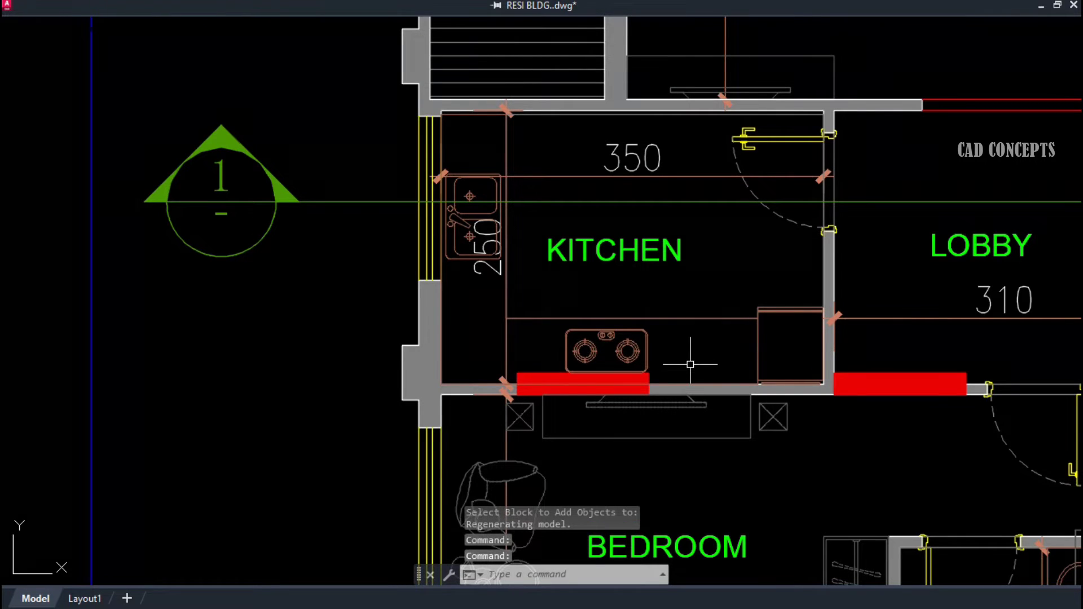
Step: Check the joined sink and cooker by selecting them, and append them to the refrigerator block in the kitchen corner with BBA
click(636, 349)
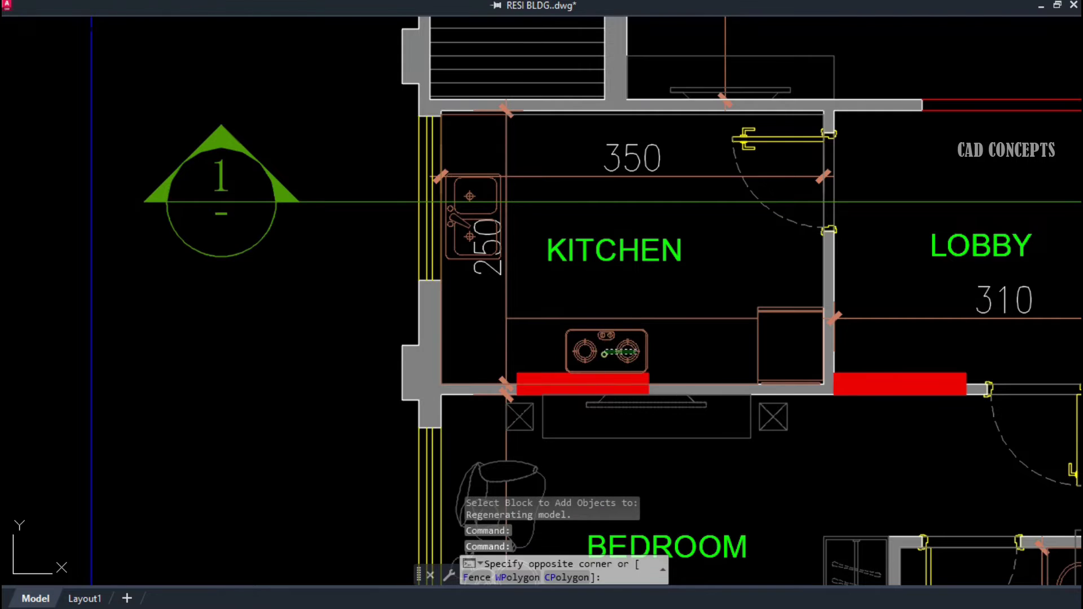
click(604, 354)
click(459, 241)
click(450, 230)
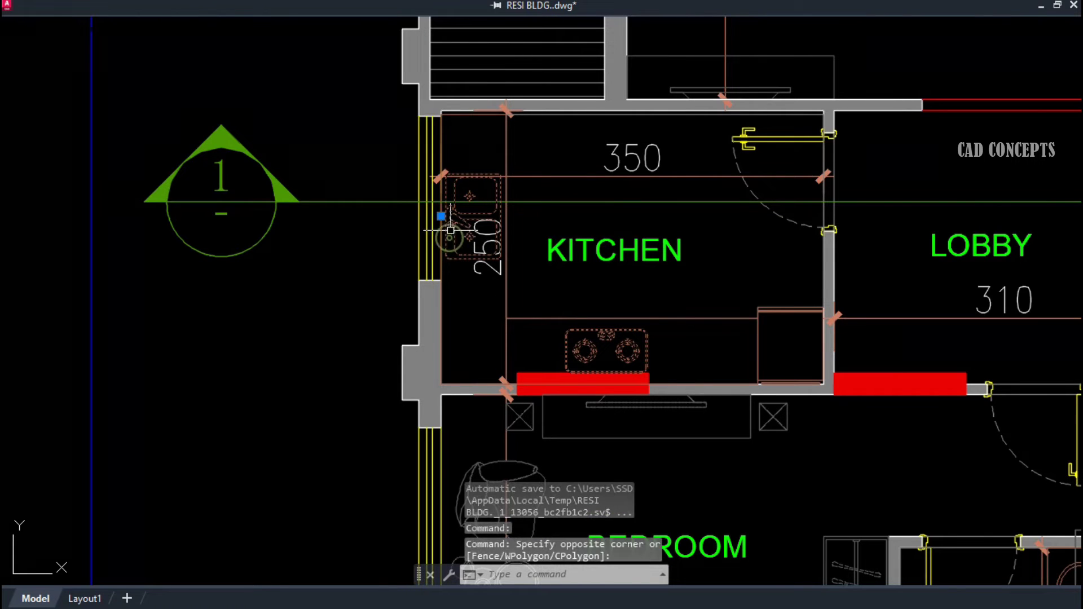
key(Escape)
text(BBA)
key(Return)
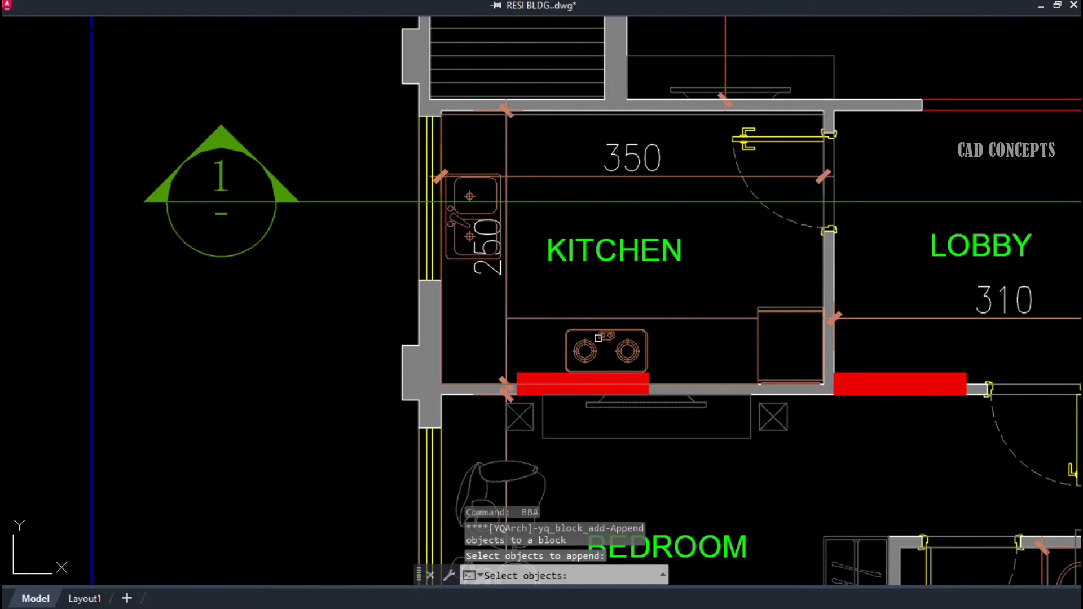
click(454, 221)
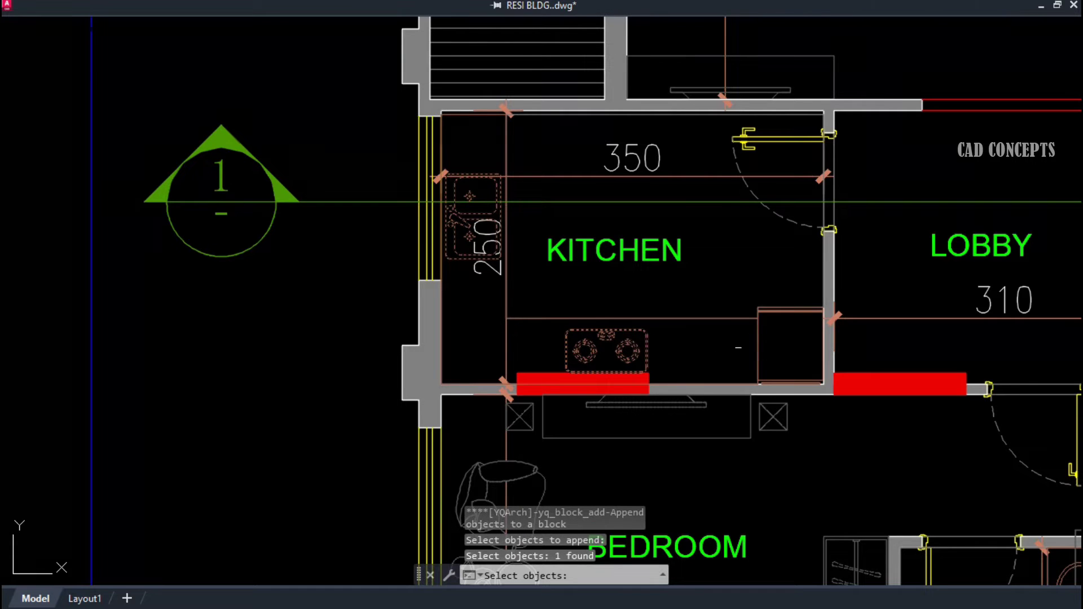
click(773, 308)
key(Return)
key(Return)
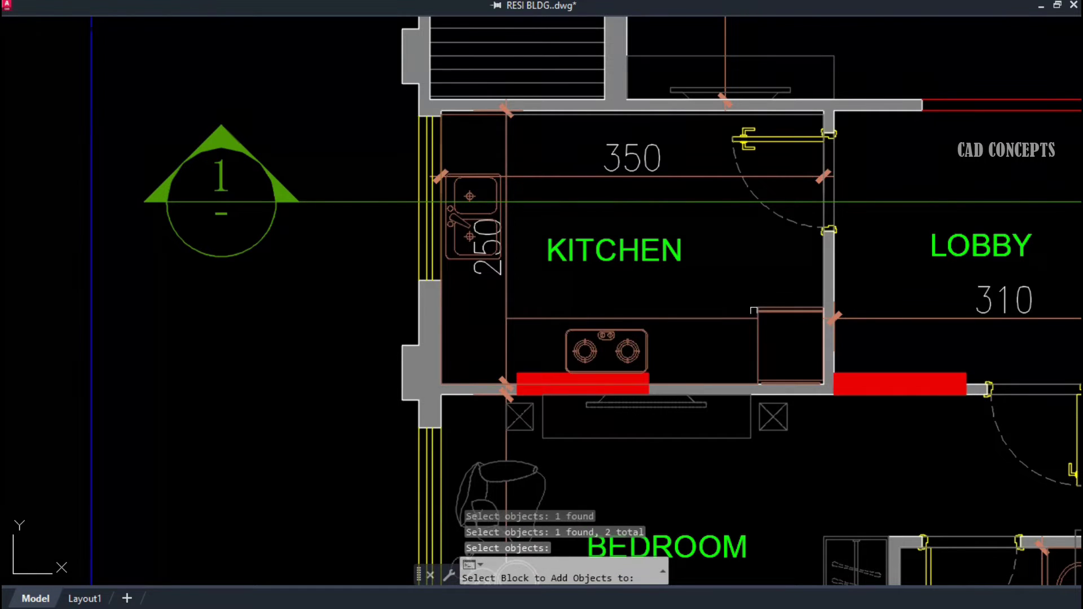
click(773, 308)
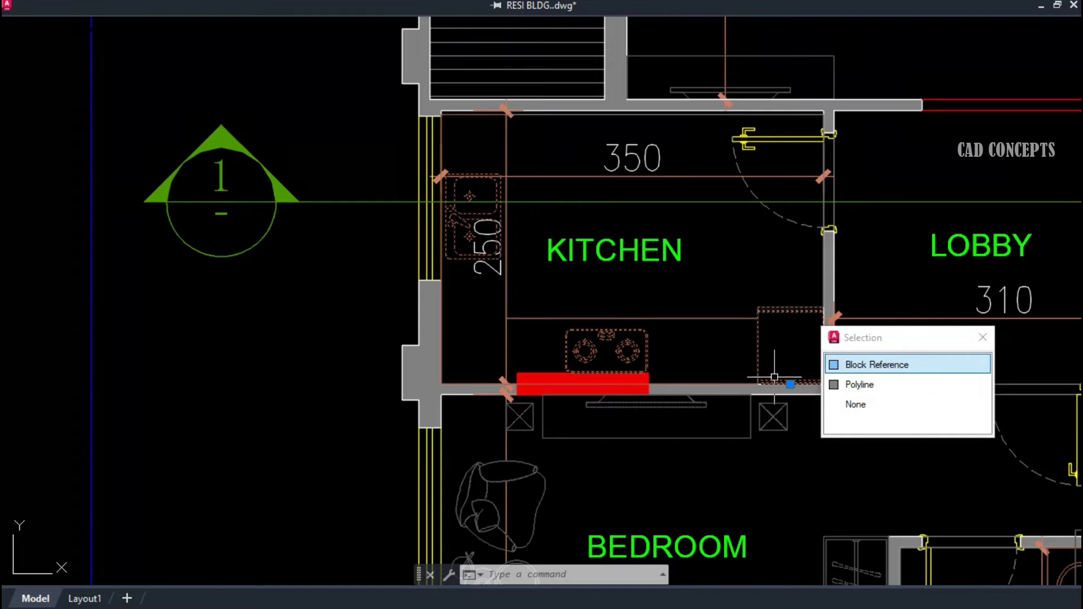
Step: Try moving the combined kitchen fixtures block outside the building, and cancel the move
click(790, 384)
scroll(828, 401, down, 1)
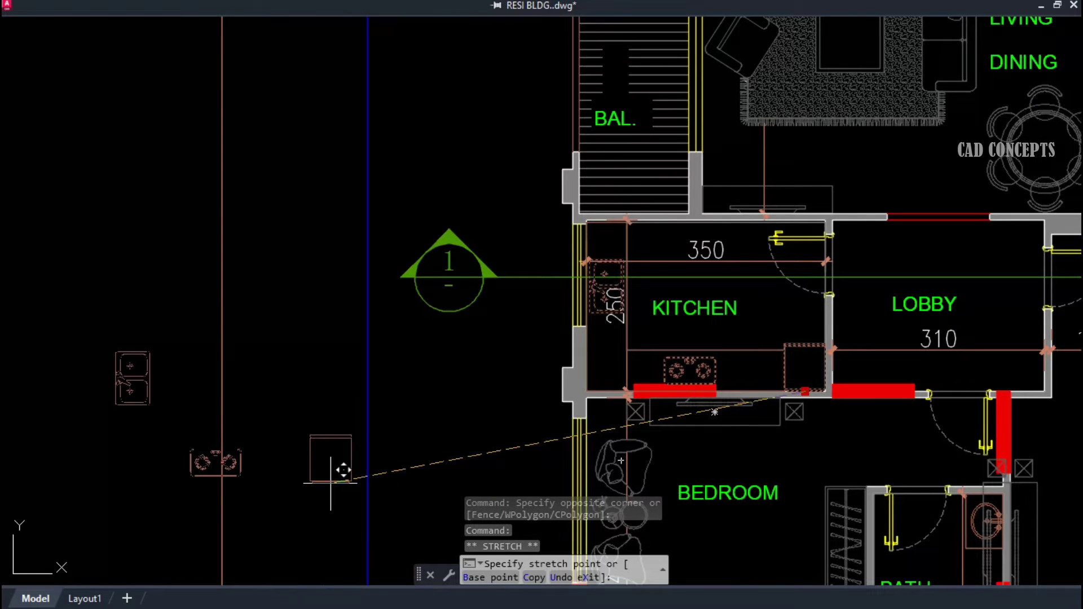
key(Escape)
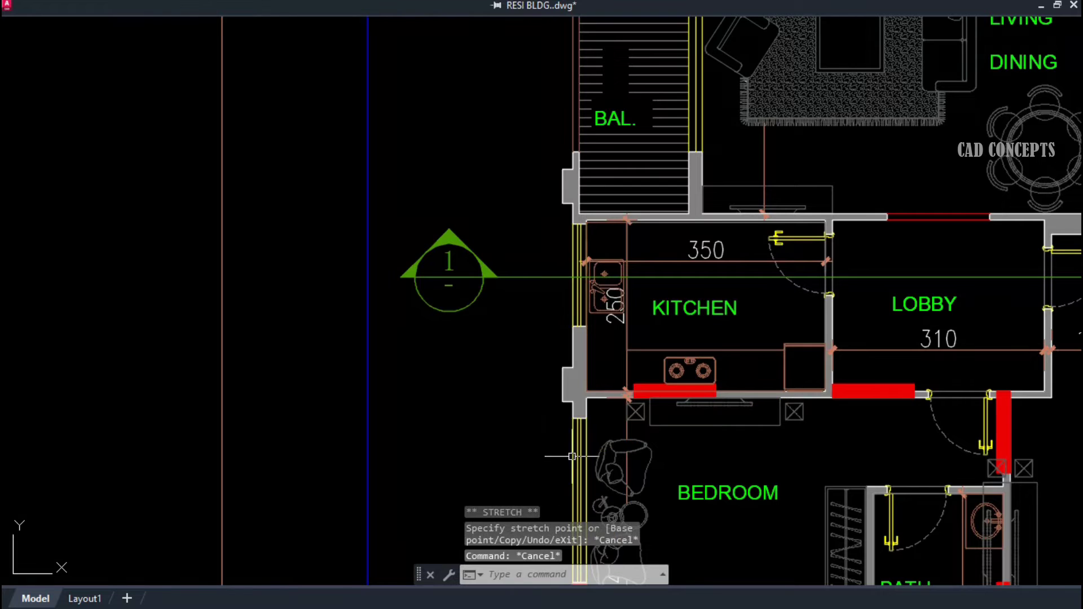
middle_drag(736, 343, 571, 408)
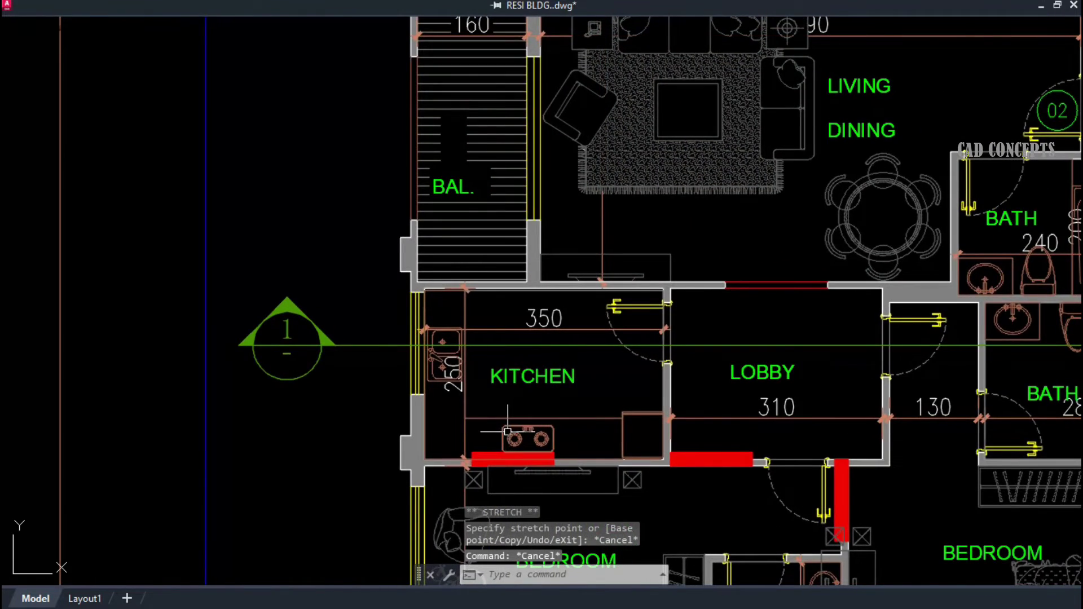
scroll(420, 507, up, 2)
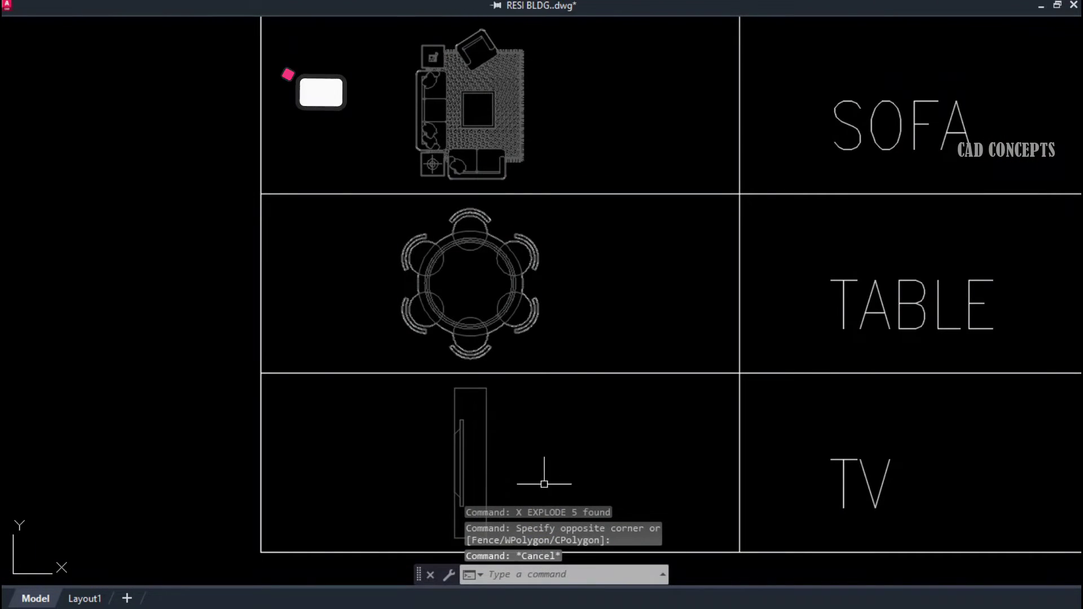
Step: Examine the exploded chair set in the thumbnail table by selecting its individual parts around the round side tables
middle_drag(514, 333, 513, 507)
middle_drag(449, 160, 468, 360)
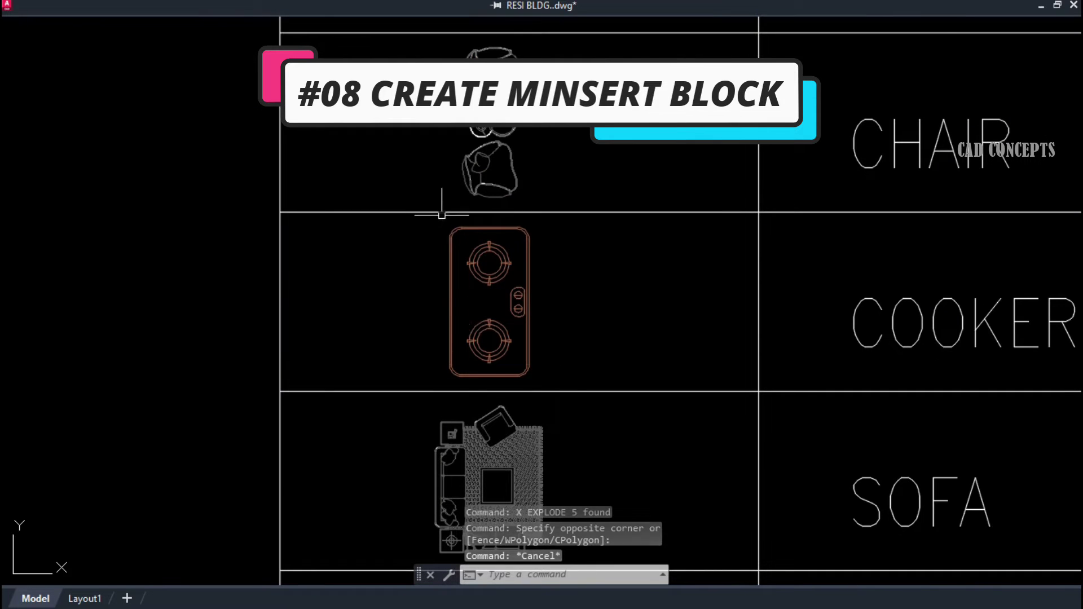
scroll(462, 324, down, 1)
scroll(464, 144, up, 1)
click(443, 138)
key(Escape)
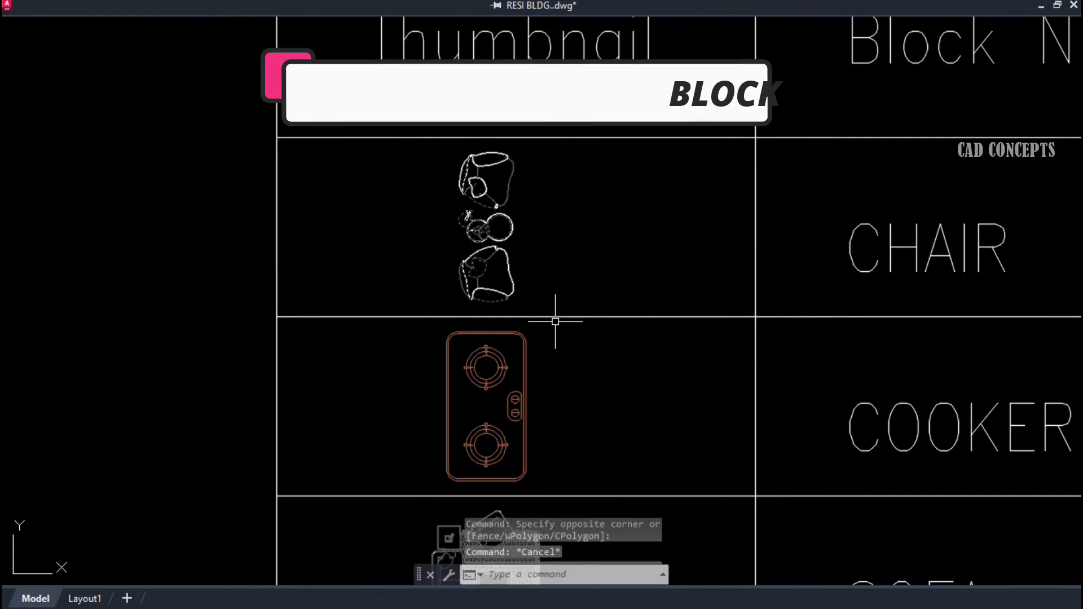
scroll(477, 221, up, 7)
click(492, 198)
click(471, 236)
click(450, 243)
key(Escape)
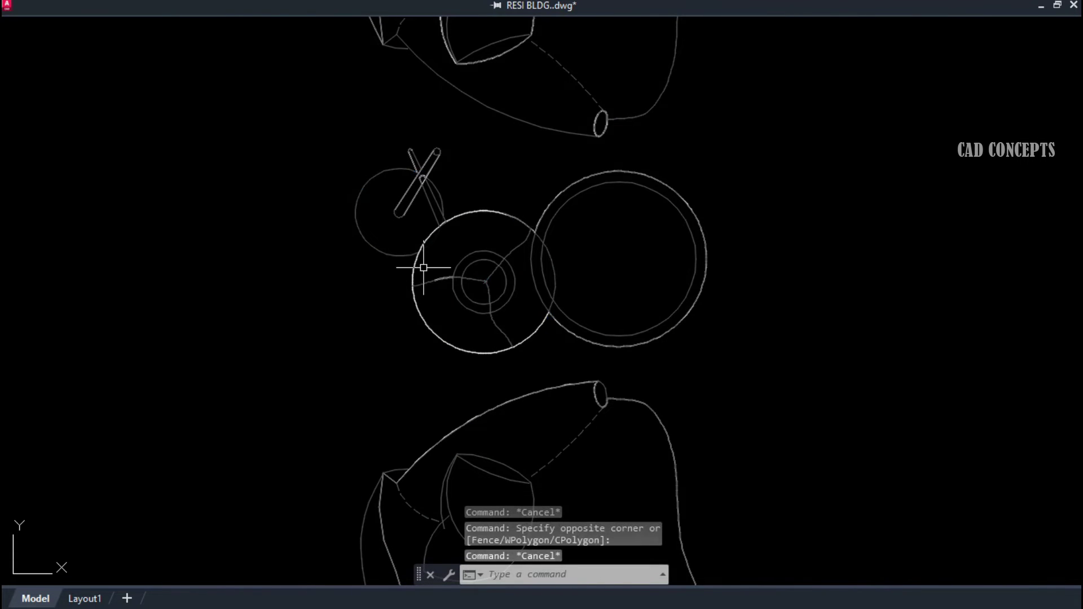
Step: Convert all objects of the exploded chair set into an anonymous MINSERT block with BBJM
scroll(417, 254, down, 5)
text(bbjm)
key(Return)
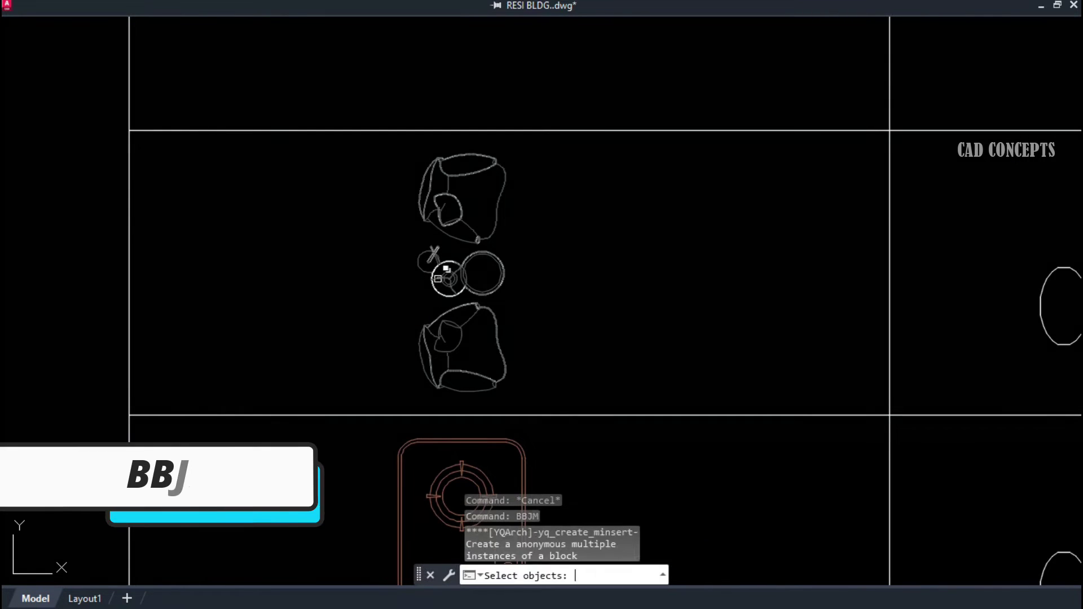
click(383, 120)
key(Return)
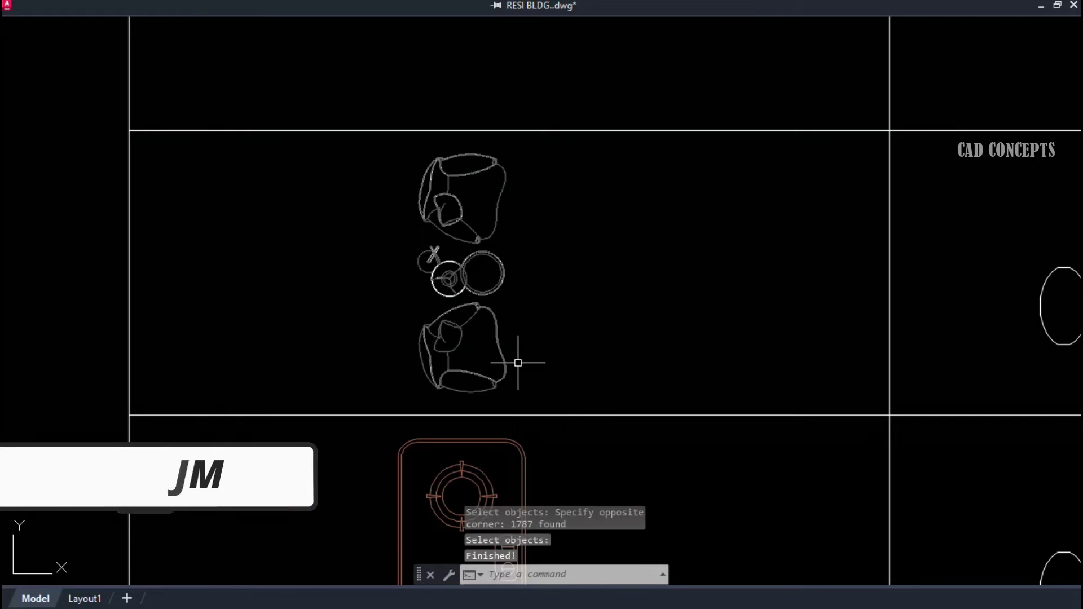
Step: Try to open the chair set's MINSERT block for editing with BEDIT, and cancel the block definition dialog
double_click(500, 346)
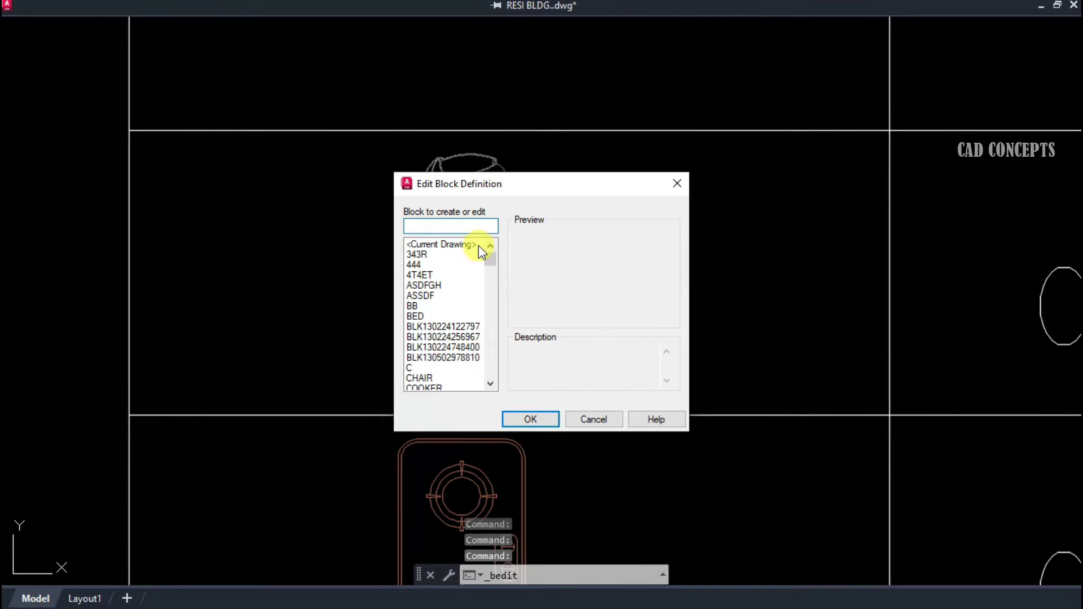
click(590, 418)
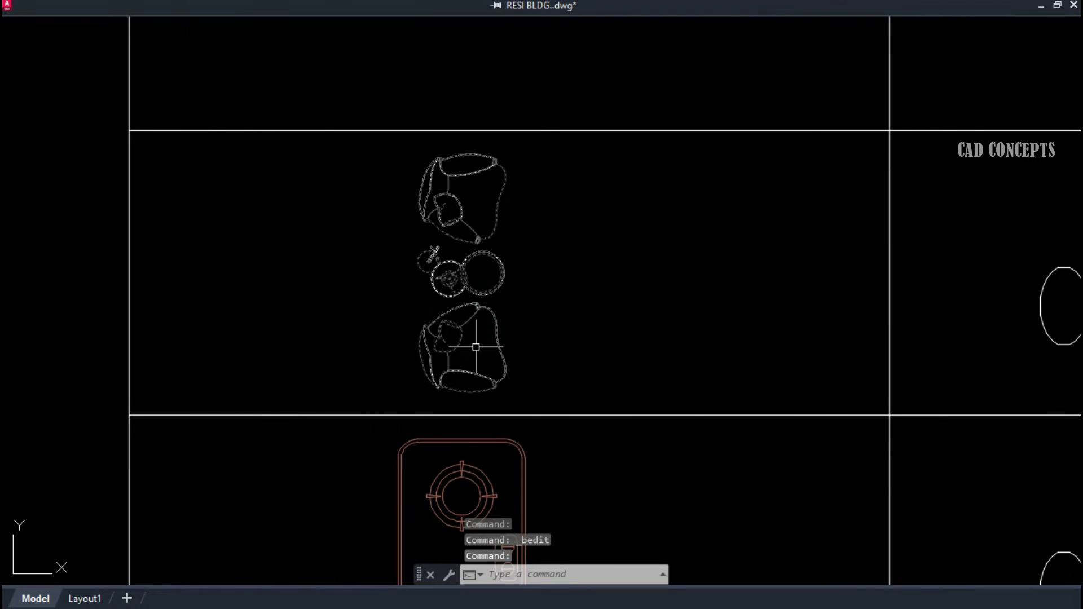
scroll(476, 347, down, 4)
scroll(472, 329, up, 2)
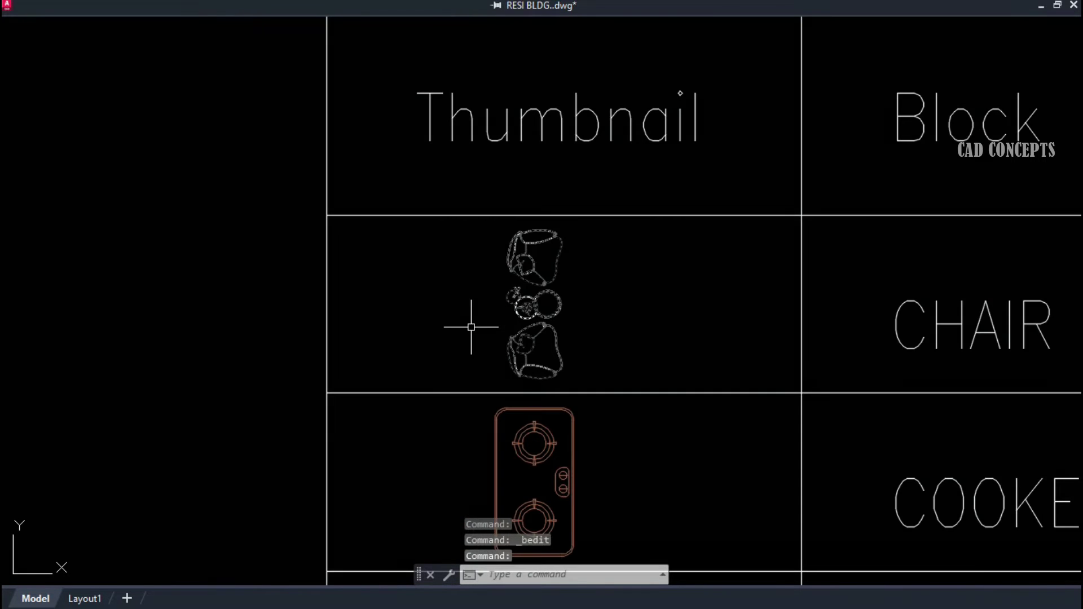
scroll(519, 314, down, 5)
text(bedit)
key(Return)
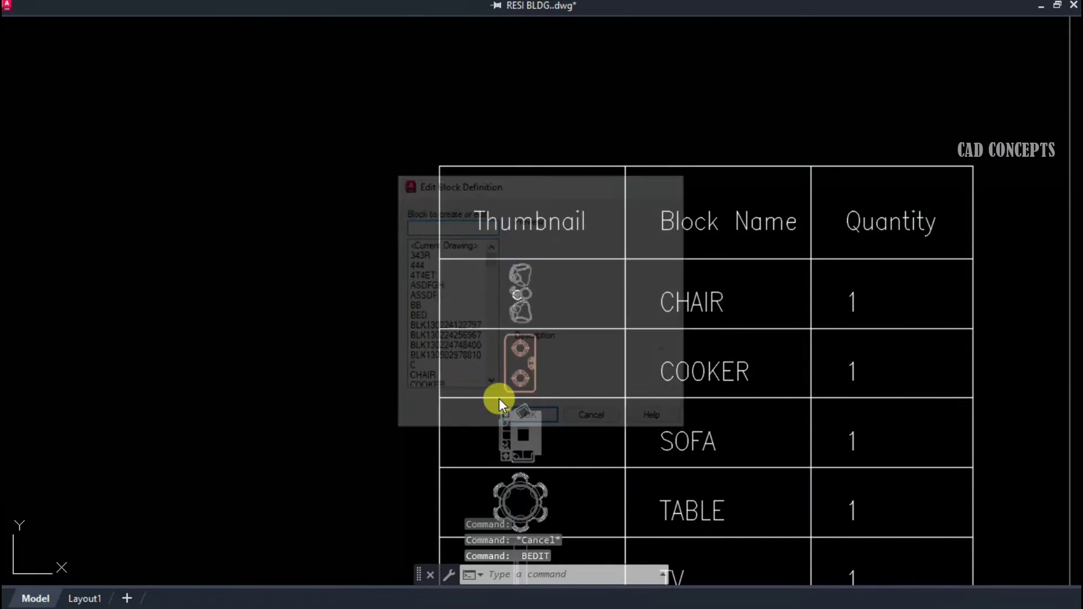
Step: Convert the cooker in the thumbnail table into an anonymous MINSERT block with BBJM
text(bbjm)
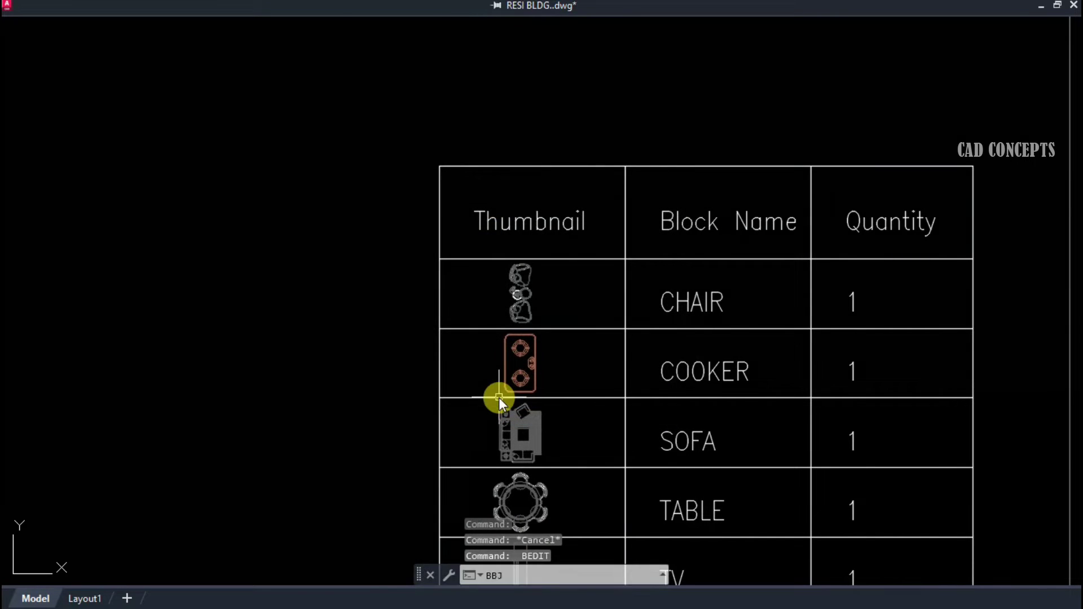
key(Return)
scroll(499, 397, up, 3)
click(472, 395)
click(634, 206)
key(Return)
scroll(547, 187, down, 3)
Step: Convert the sofa set in the thumbnail table into an anonymous MINSERT block with BBJM
key(Escape)
key(Return)
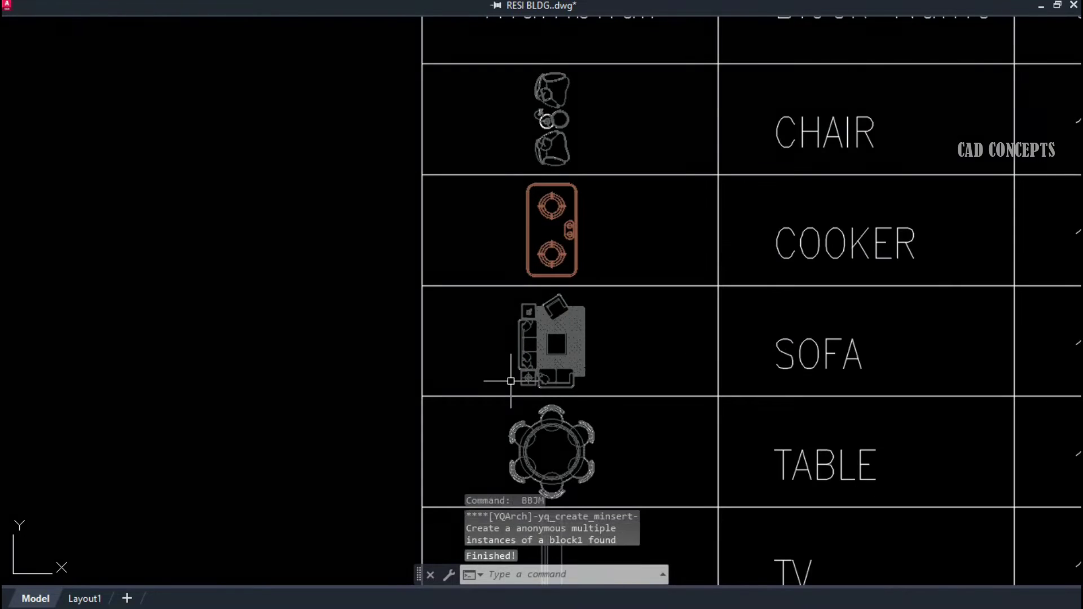
scroll(508, 384, up, 4)
click(487, 400)
click(758, 135)
key(Return)
Step: Convert the round dining table and its chairs into an anonymous MINSERT block with BBJM
scroll(687, 201, down, 2)
key(Return)
click(491, 448)
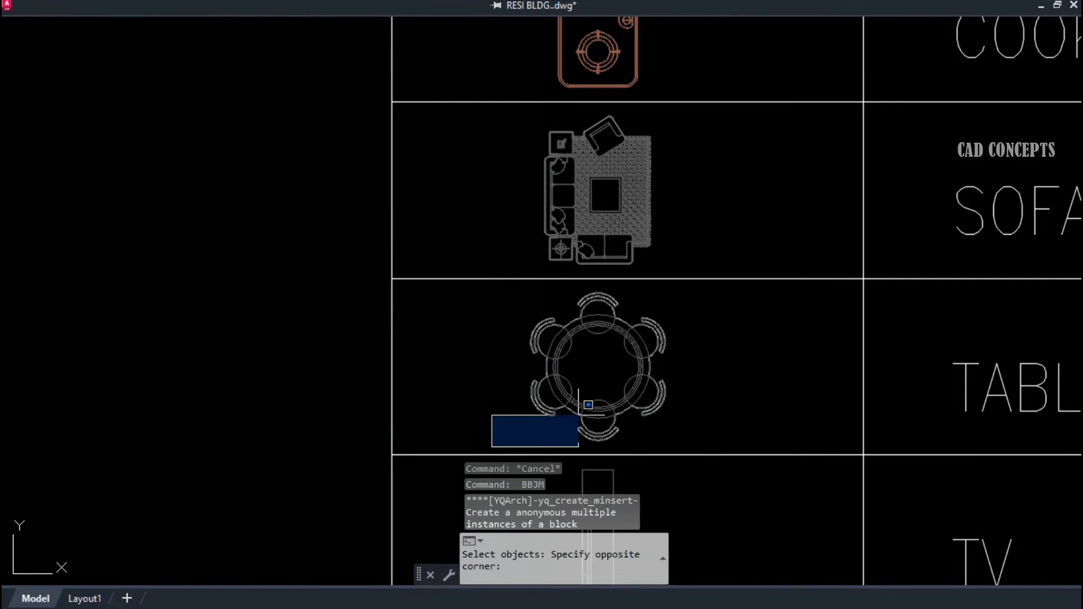
click(735, 284)
key(Return)
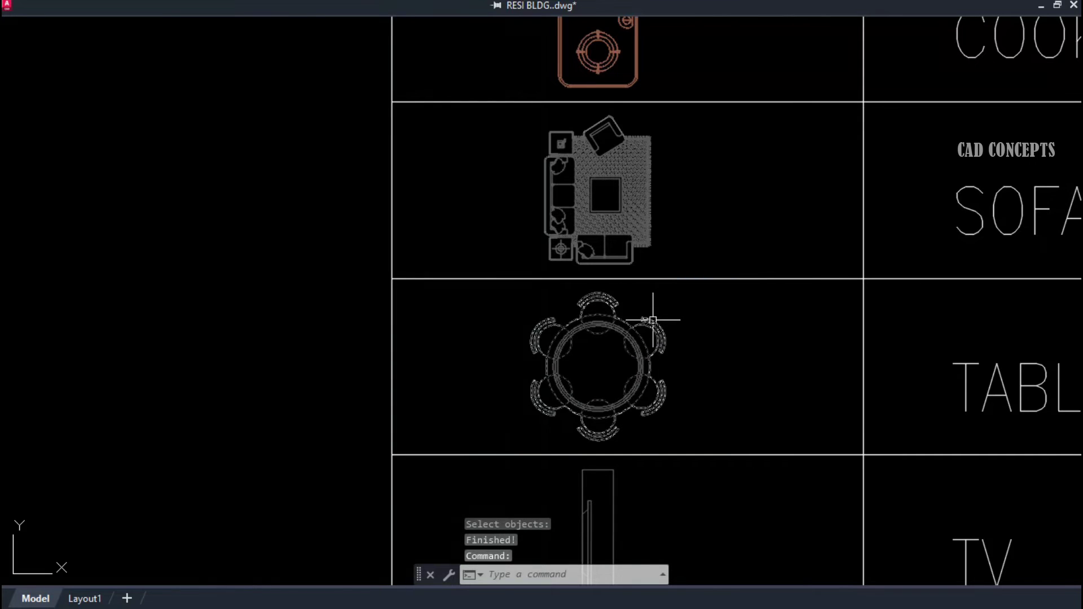
Step: Convert the TV unit in the last table row into an anonymous MINSERT block with BBJM
scroll(648, 310, down, 3)
key(Escape)
scroll(586, 433, up, 3)
key(Return)
click(570, 426)
click(678, 276)
key(Return)
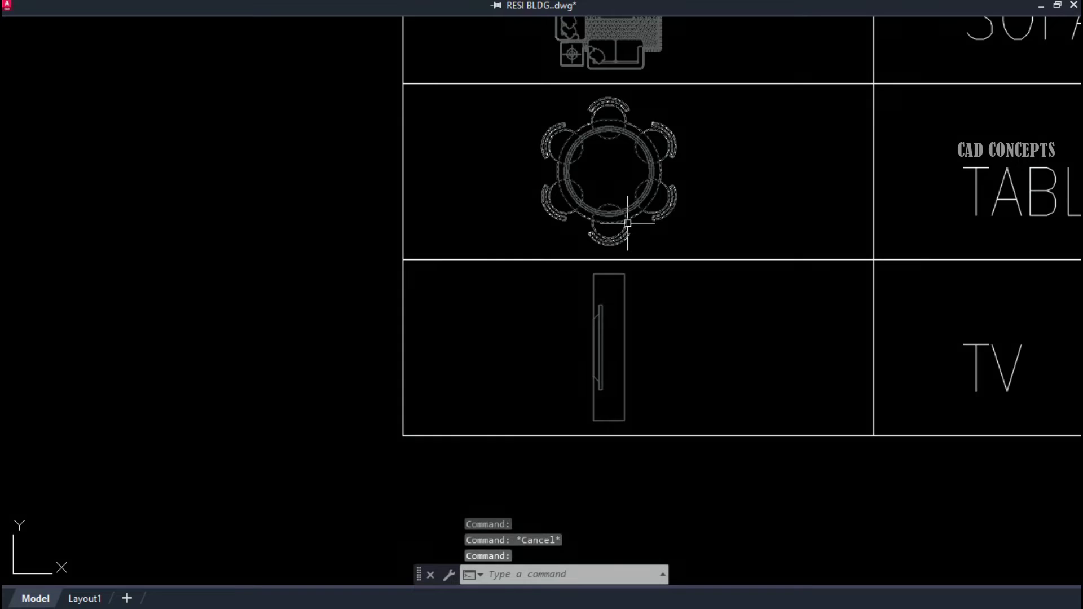
key(Escape)
scroll(627, 223, down, 2)
scroll(604, 285, up, 2)
key(Escape)
Step: Explode the chair set's MINSERT block in the thumbnail table with BBX
middle_drag(638, 222, 630, 416)
scroll(597, 220, down, 3)
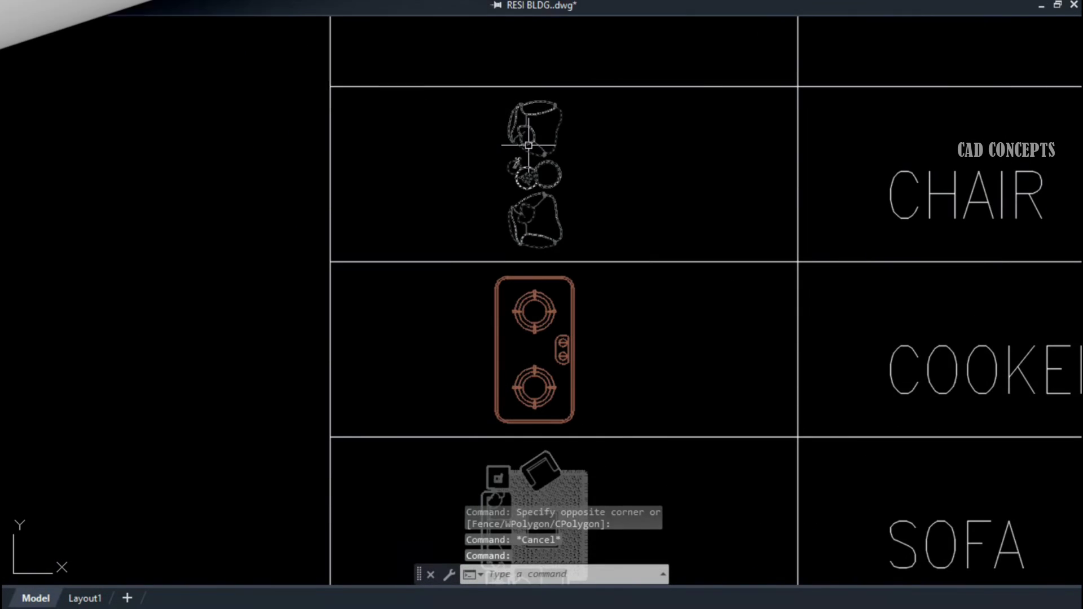
scroll(513, 144, up, 4)
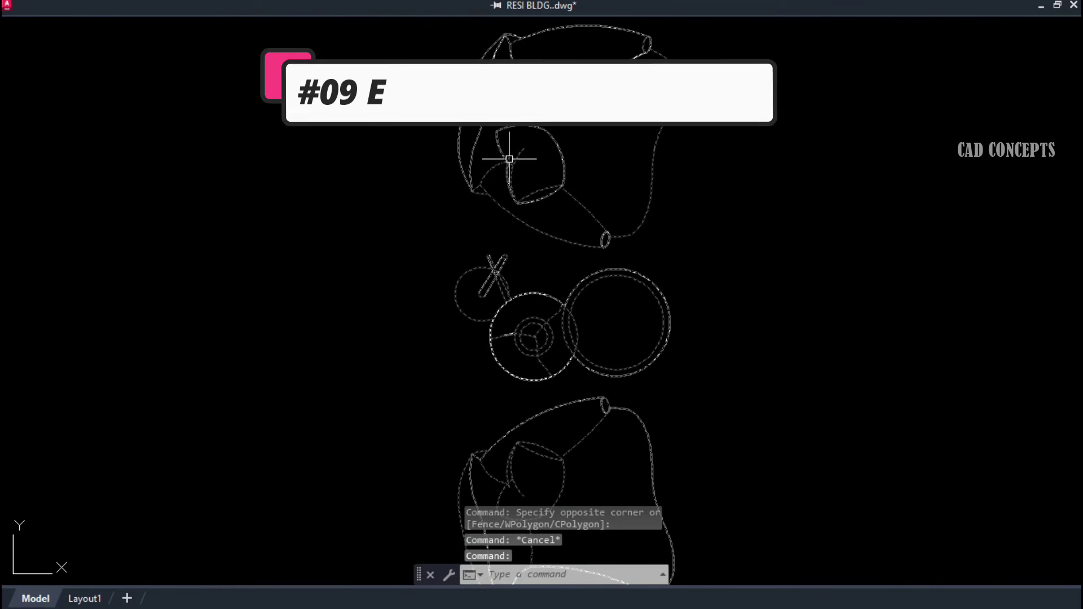
scroll(509, 158, down, 2)
key(Escape)
click(538, 170)
click(486, 223)
key(Escape)
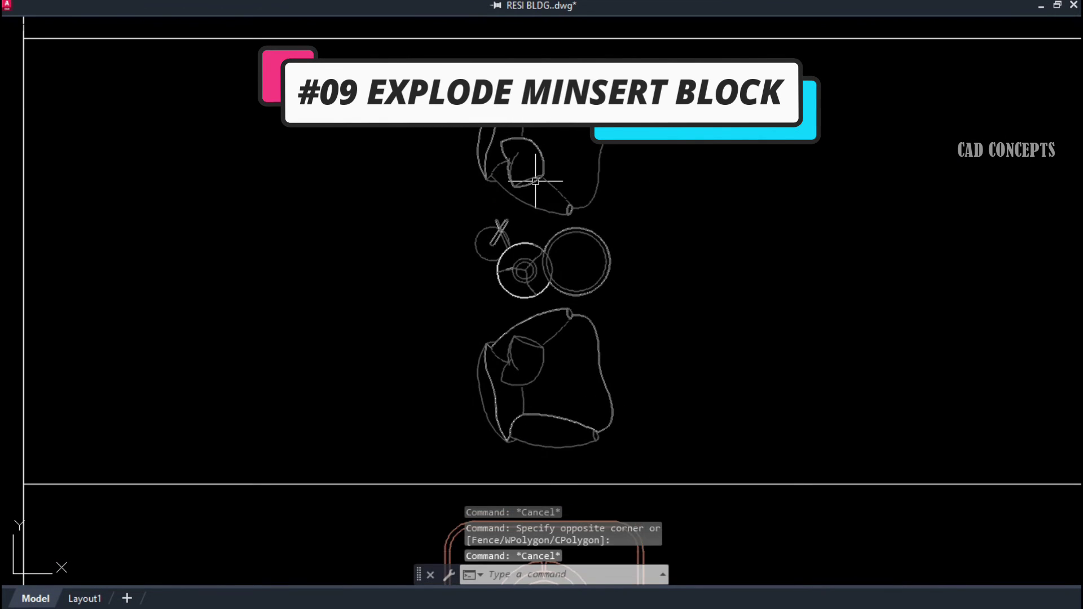
text(BBE)
key(Return)
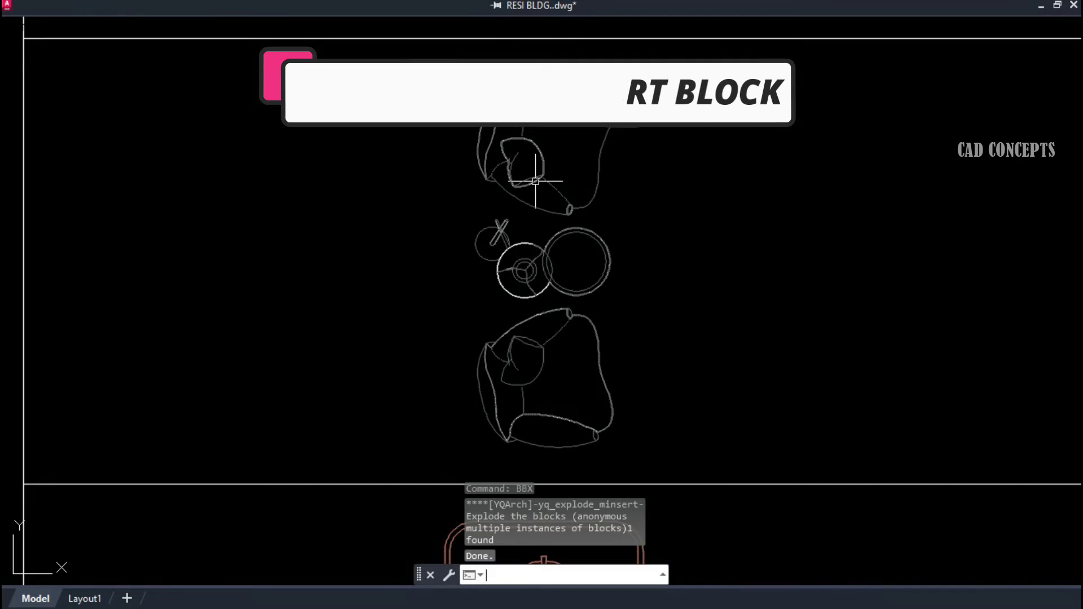
Step: Check the exploded chair set by selecting individual parts of both chairs
click(604, 171)
click(584, 185)
click(629, 88)
click(607, 108)
key(Escape)
click(611, 301)
click(586, 338)
key(Escape)
Step: Explode the cooker's MINSERT block in the thumbnail table with BBX
scroll(559, 298, down, 4)
scroll(553, 416, up, 4)
middle_drag(558, 393, 565, 195)
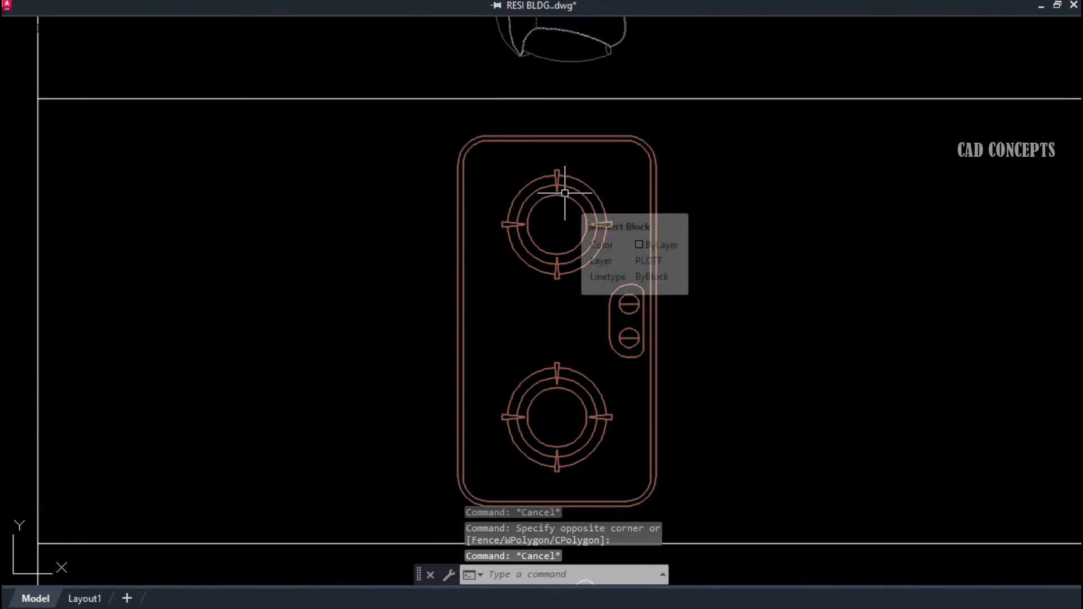
text(bbx)
key(Return)
click(581, 212)
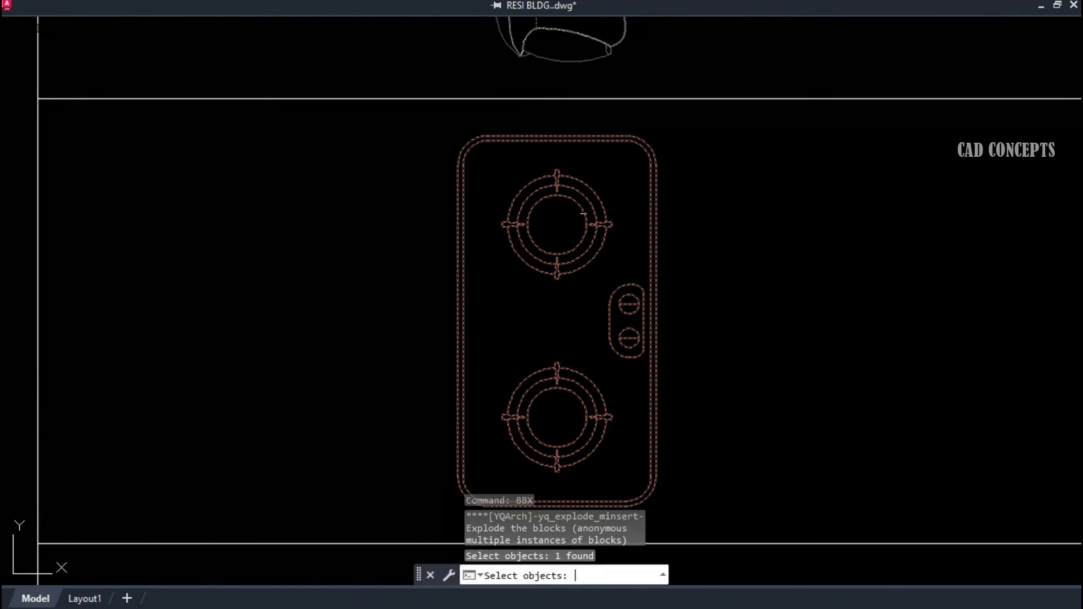
key(Return)
Step: Check the exploded cooker by selecting individual arcs of its burner and parts around the knobs
mouse_move(589, 209)
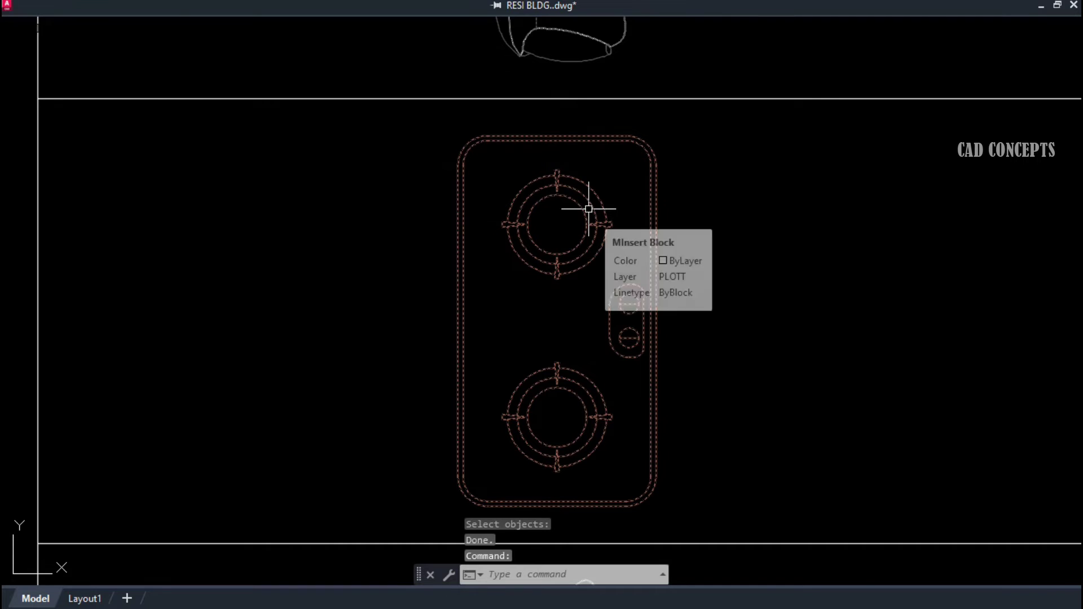
click(599, 199)
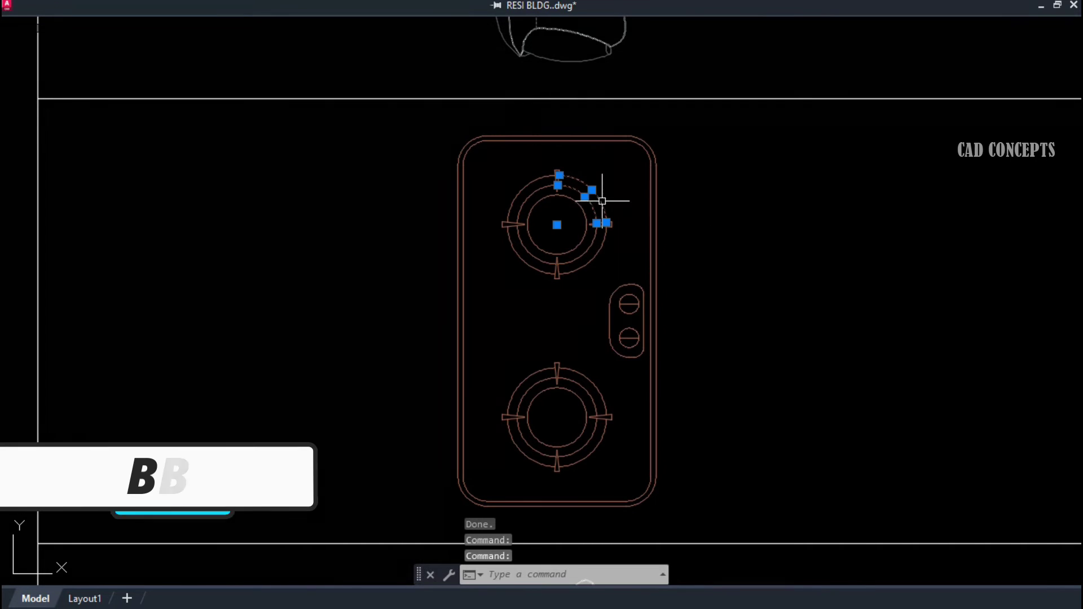
click(610, 300)
key(Escape)
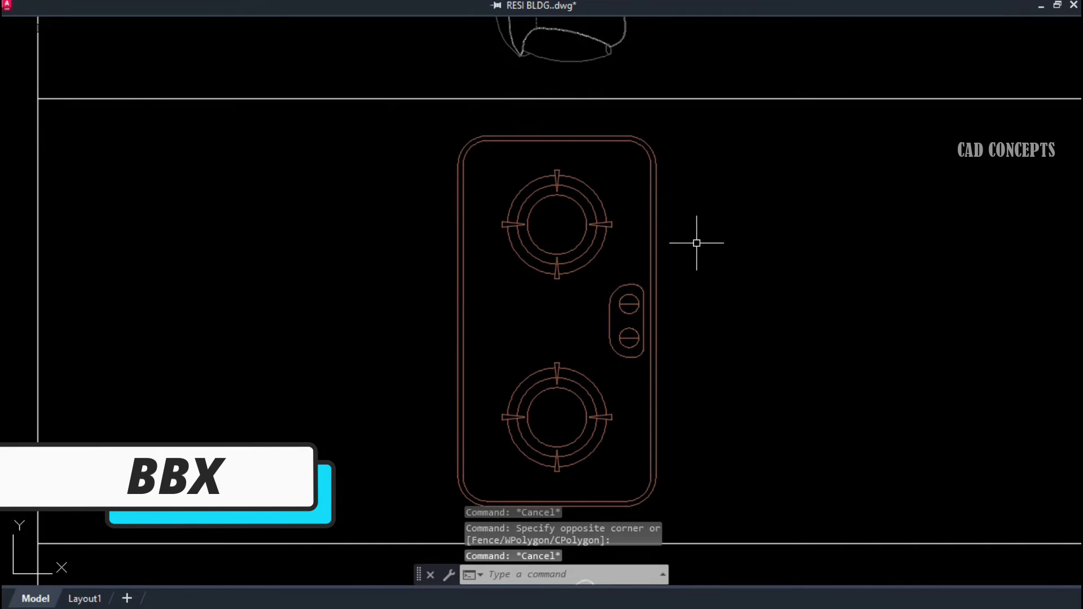
click(700, 230)
click(632, 243)
key(Escape)
Step: Explode the sofa set's MINSERT block with BBX and check it by selecting an individual part
scroll(554, 218, down, 3)
scroll(562, 434, up, 2)
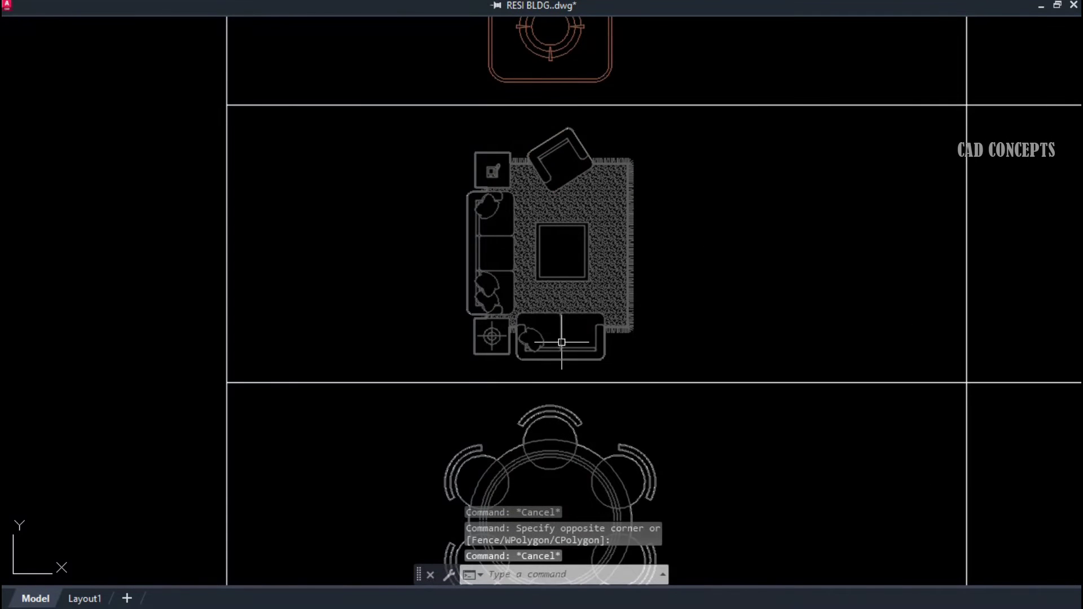
text(BBX)
key(Return)
click(571, 290)
key(Return)
click(564, 280)
scroll(565, 280, up, 2)
key(Escape)
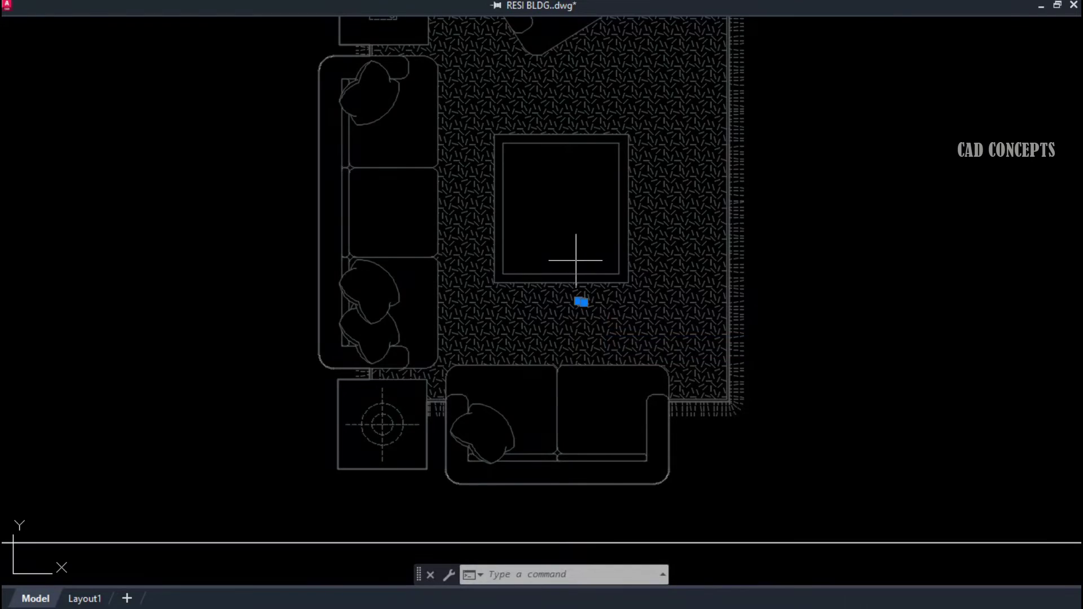
Step: Explode the round dining table's MINSERT block in the thumbnail table with BBX
scroll(609, 263, down, 4)
scroll(613, 383, up, 2)
key(Escape)
text(BBX)
key(Return)
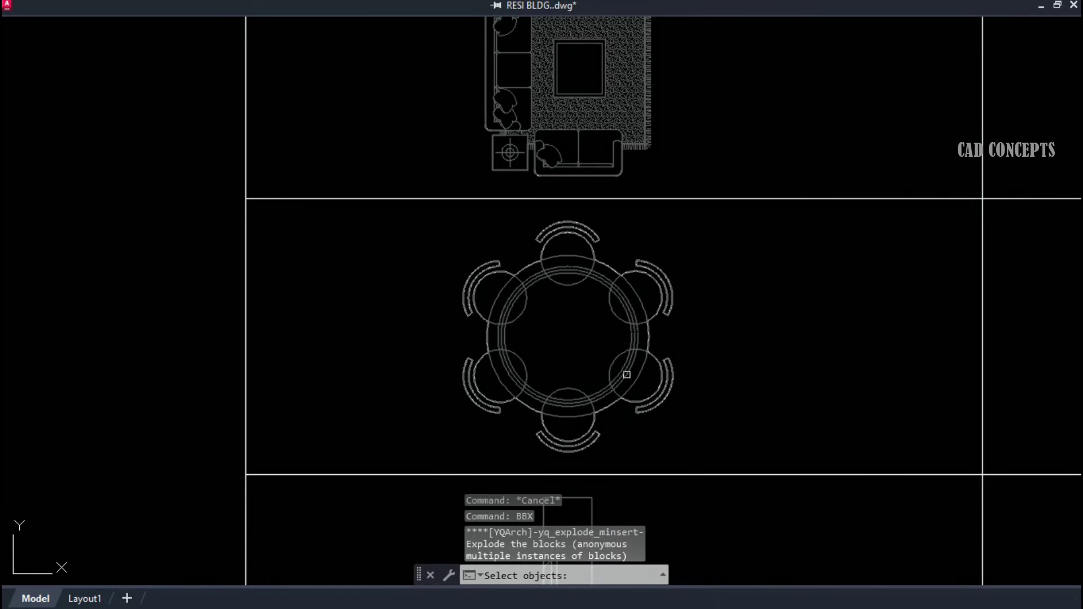
click(652, 328)
key(Return)
Step: Check the exploded dining table by selecting individual parts of the table and its chairs
click(650, 330)
scroll(637, 335, up, 2)
click(672, 293)
click(668, 214)
click(634, 248)
key(Escape)
click(553, 171)
key(Escape)
click(536, 144)
click(513, 160)
key(Escape)
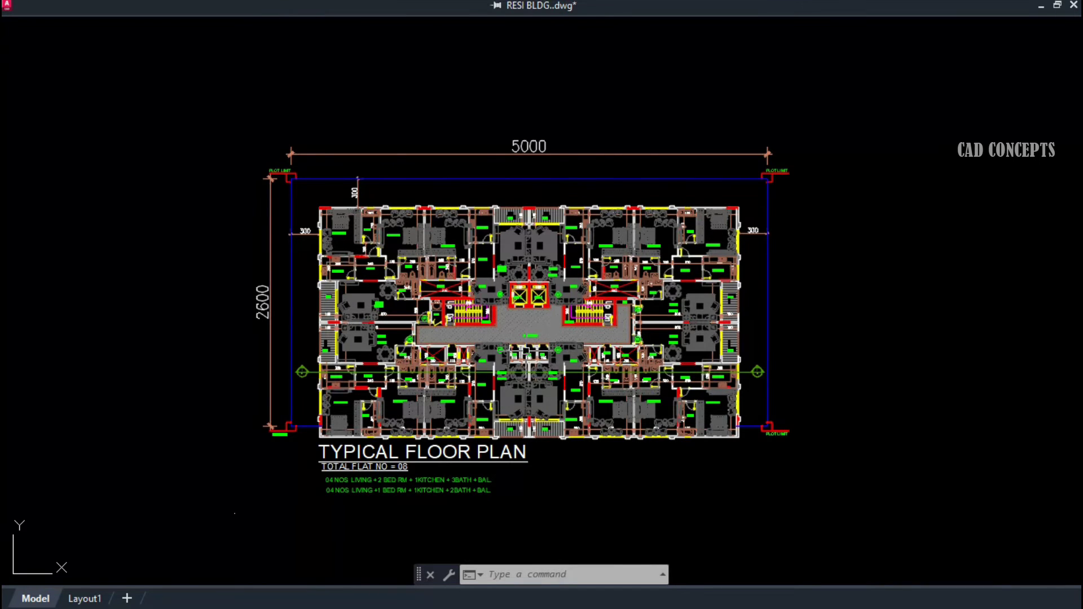
Step: Choose DFrameA1 from the YQArch Block Viewer's list of drawing blocks and insert it with Explode enabled on layer PLOTT
text(bv)
key(Return)
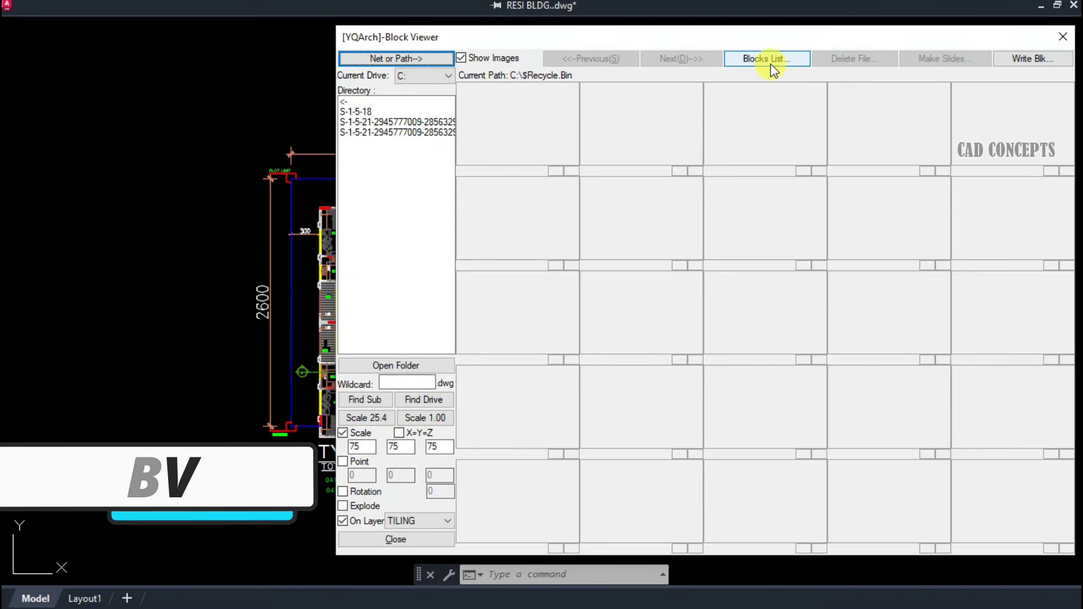
click(772, 59)
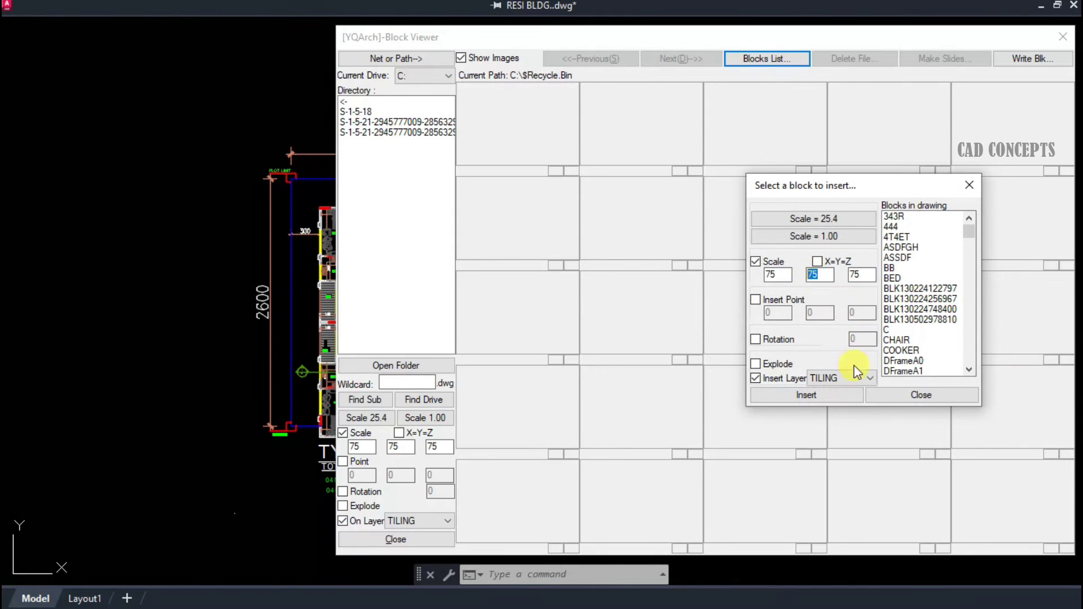
click(772, 365)
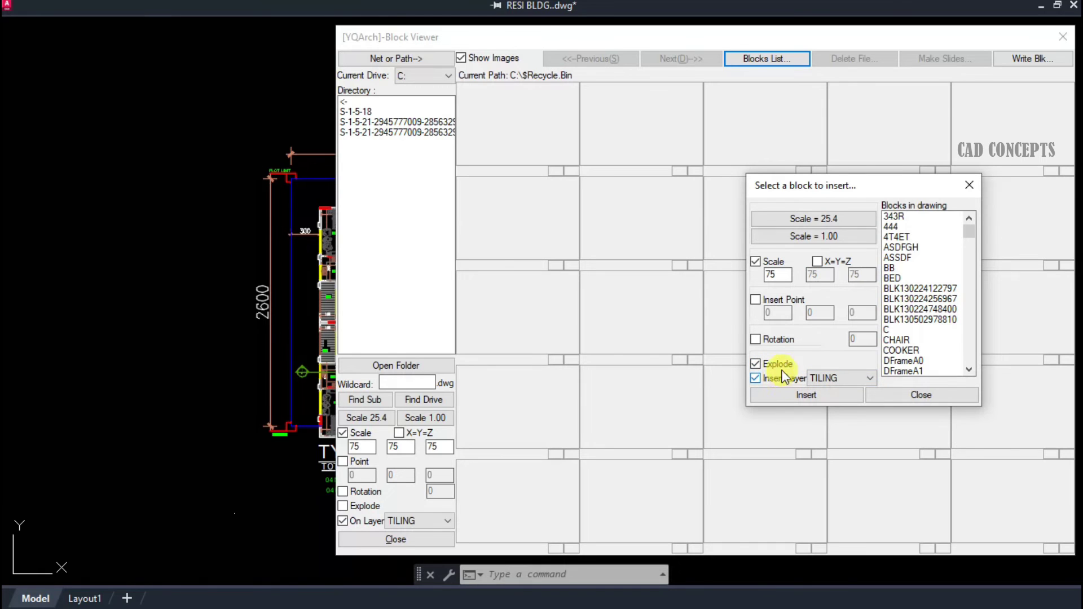
click(899, 372)
click(868, 378)
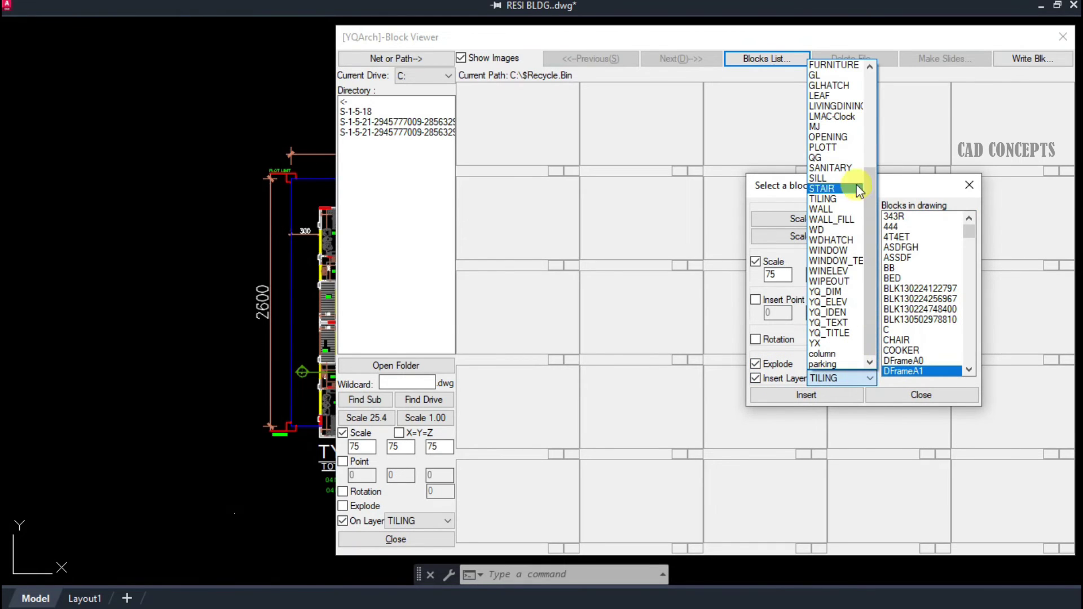
click(838, 148)
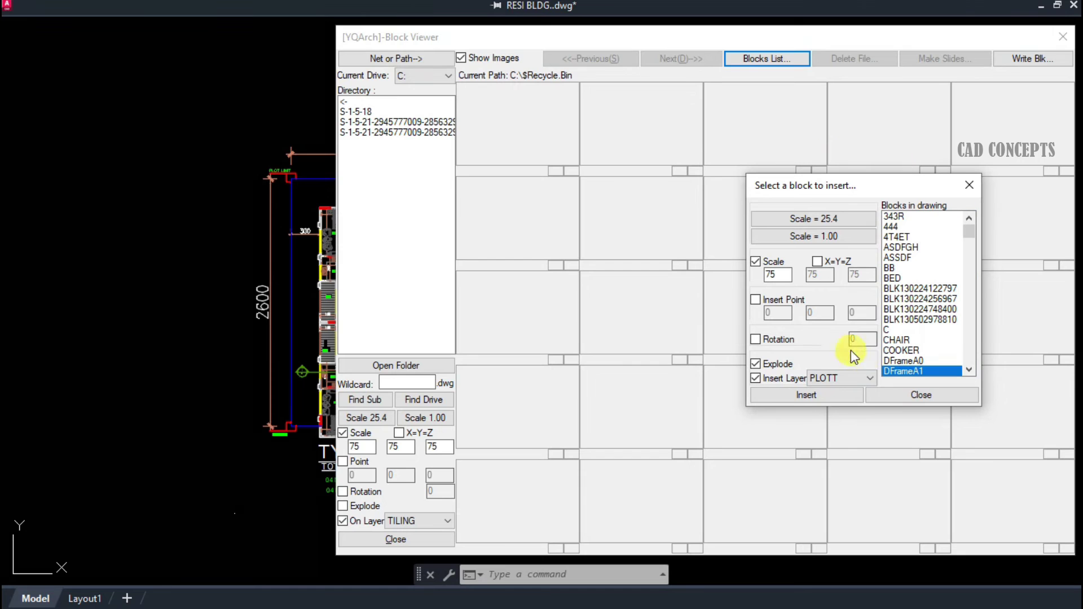
click(796, 397)
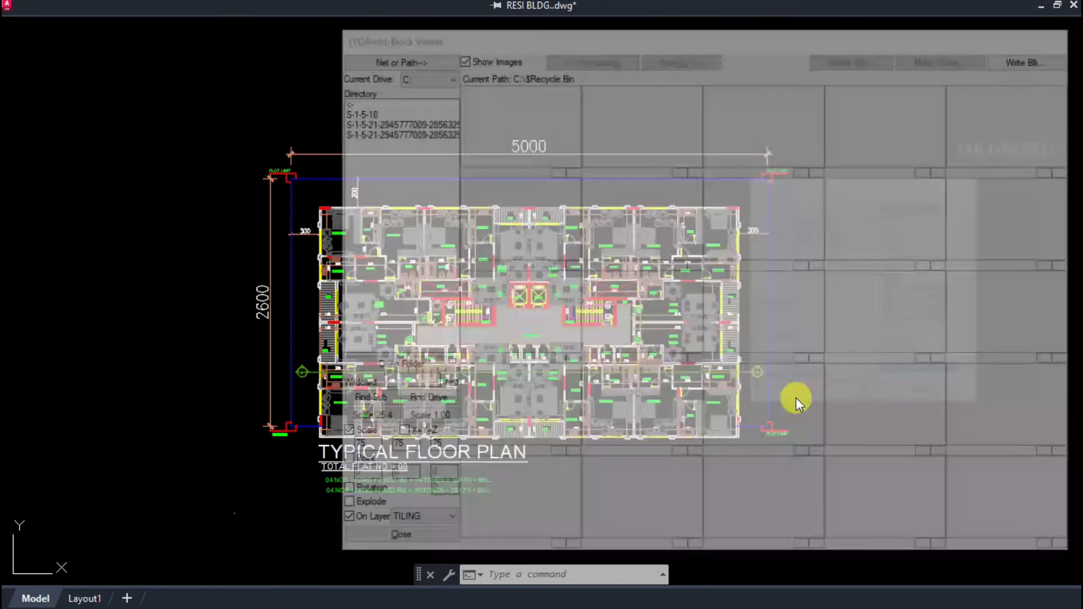
Step: Place the DFrameA1 frame around the typical floor plan with X, Y and Z scale factors of 75, aligned horizontally using Ortho
click(235, 513)
text(xyz)
key(Return)
text(75)
key(Return)
text(75)
key(Return)
text(75)
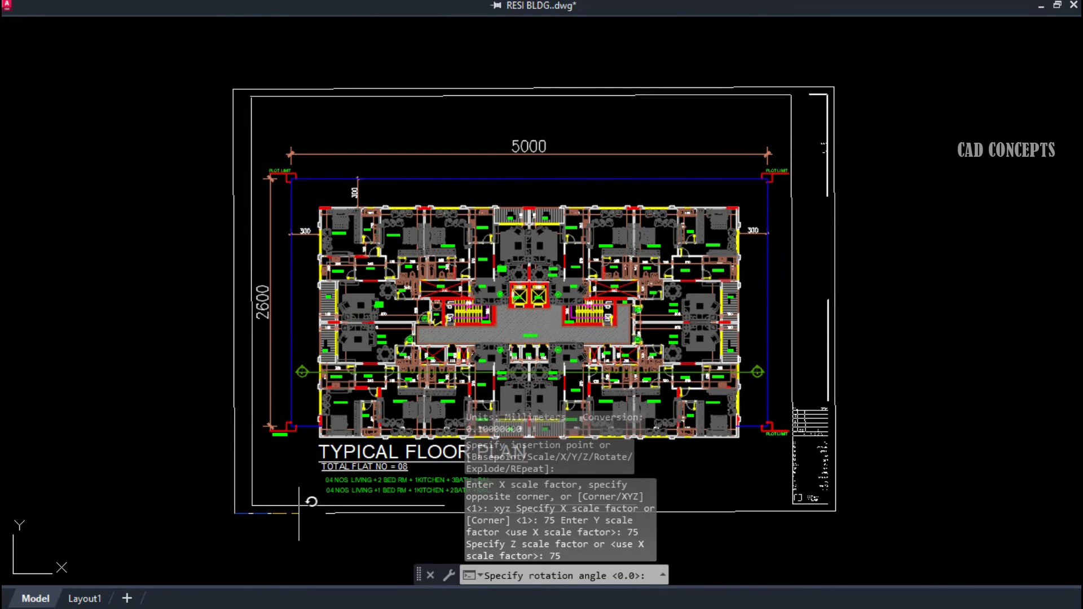
key(F8)
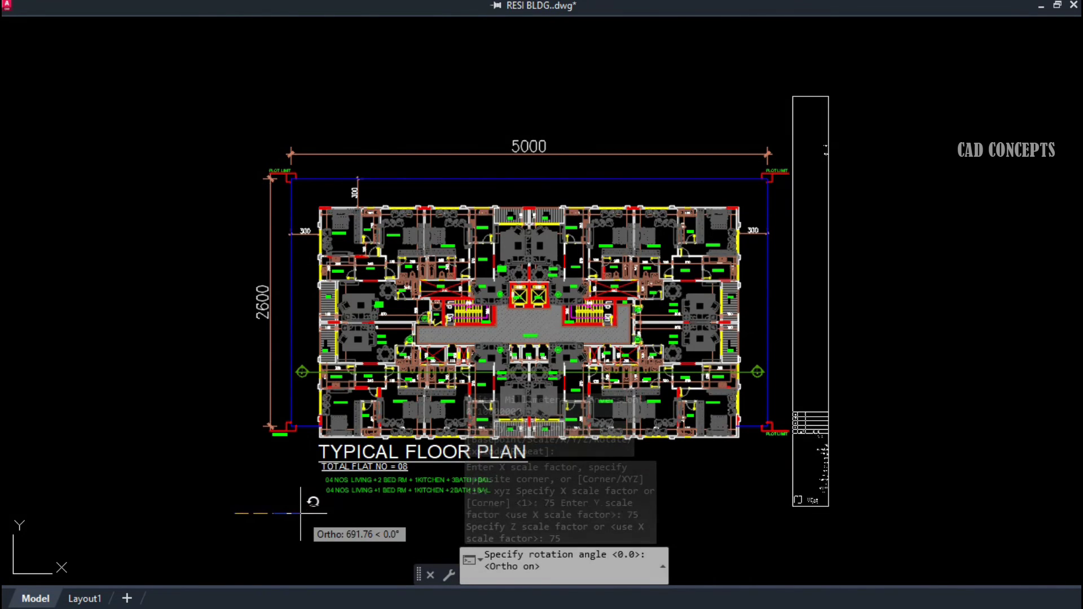
click(301, 514)
Step: Examine the inserted drawing frame around the floor plan, including its title block and lower border, by selecting individual parts
scroll(676, 247, up, 2)
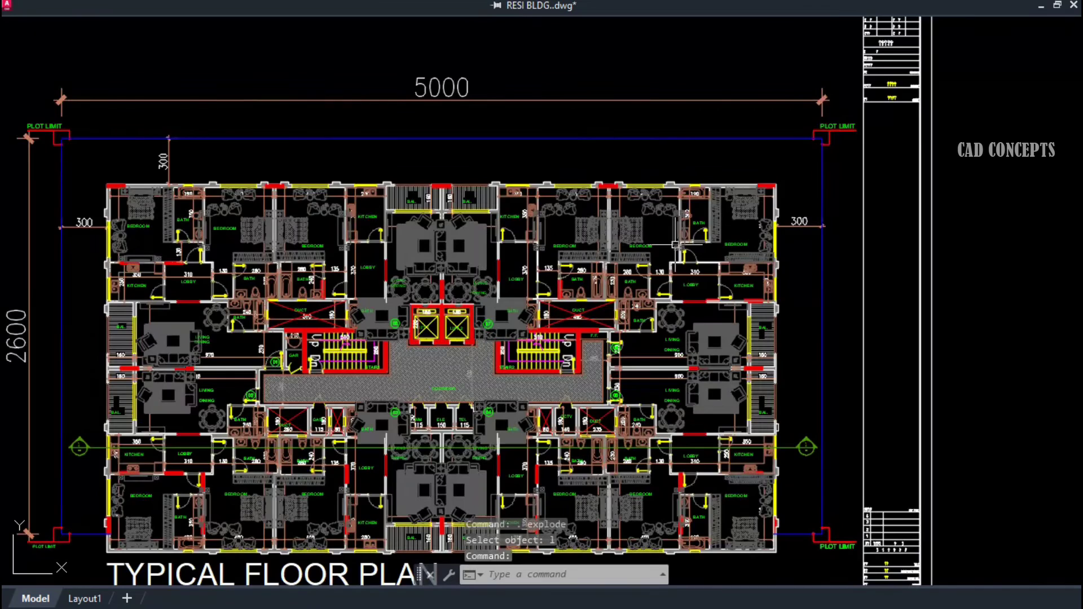
scroll(662, 216, down, 2)
click(822, 306)
key(Escape)
scroll(703, 513, up, 5)
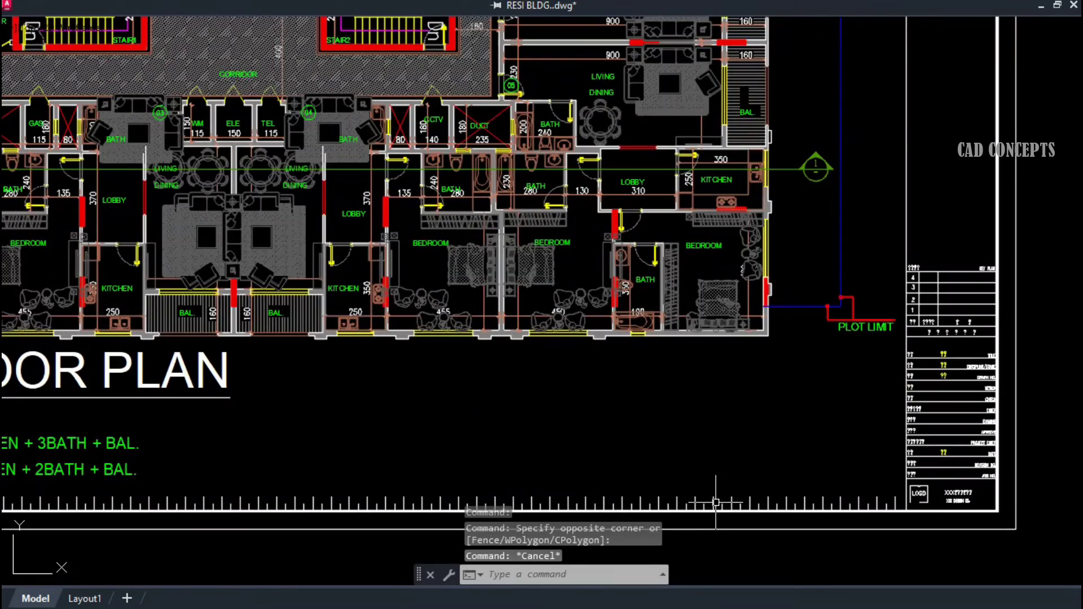
click(702, 513)
scroll(743, 382, down, 4)
scroll(361, 460, up, 2)
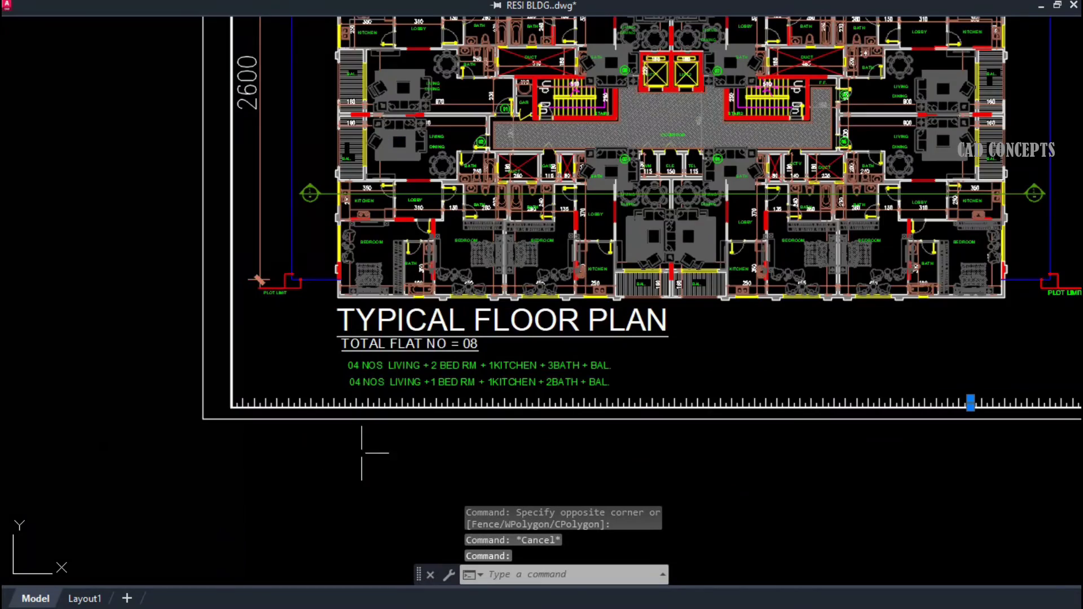
middle_drag(942, 269, 463, 269)
scroll(640, 383, up, 6)
scroll(637, 492, up, 2)
scroll(639, 495, down, 8)
middle_drag(681, 295, 836, 386)
scroll(815, 325, down, 2)
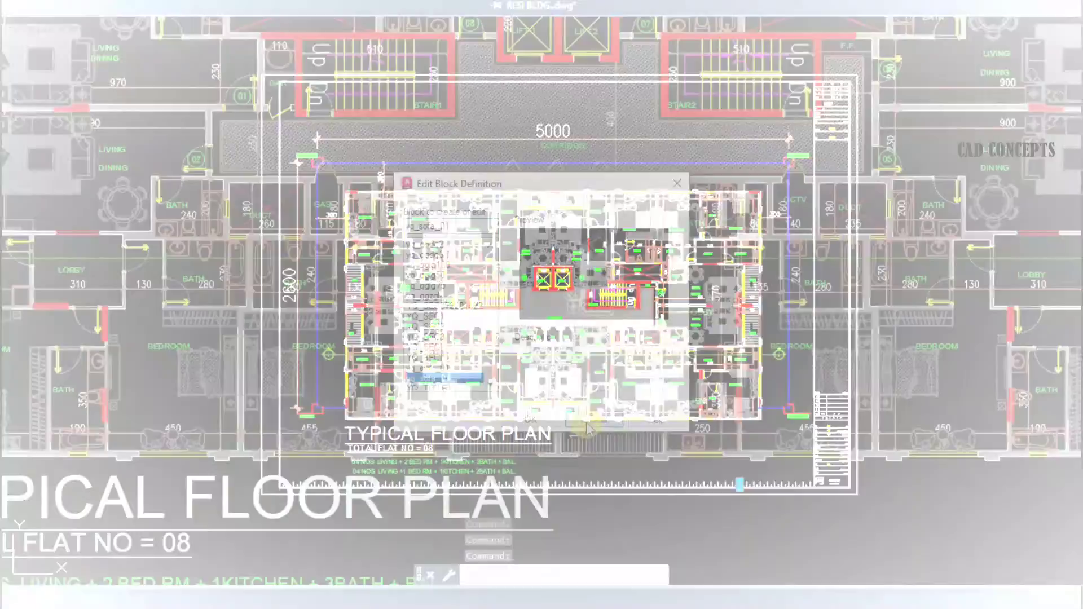
Step: Rename all same instances of the living room sofa block yq_sofa_01 to SOFA using BBR with Auto Name off
scroll(496, 279, up, 2)
text(BBR)
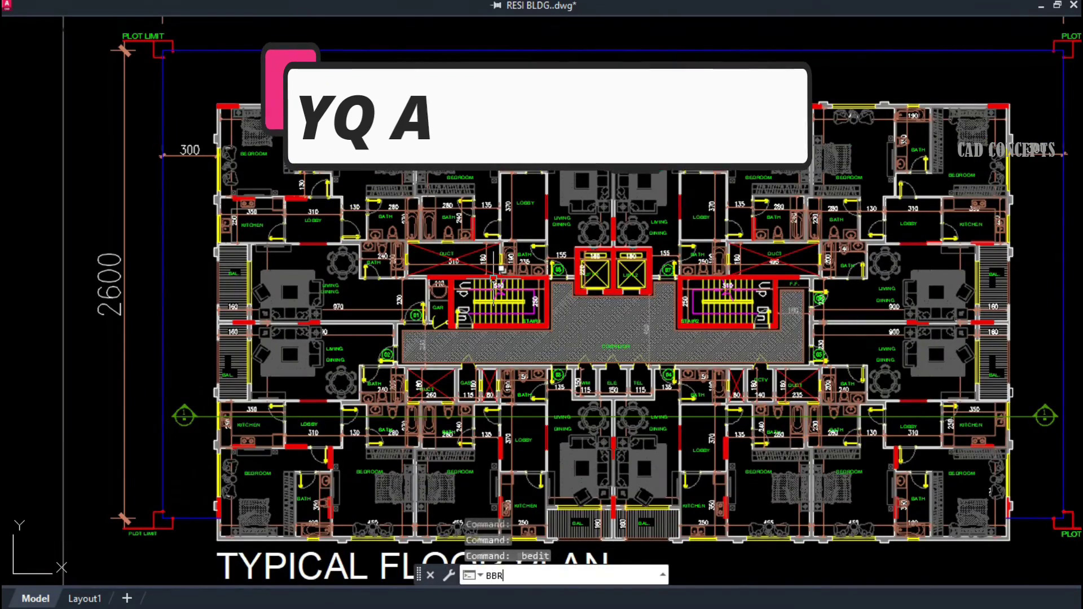
key(Return)
scroll(293, 296, up, 2)
click(292, 296)
click(766, 279)
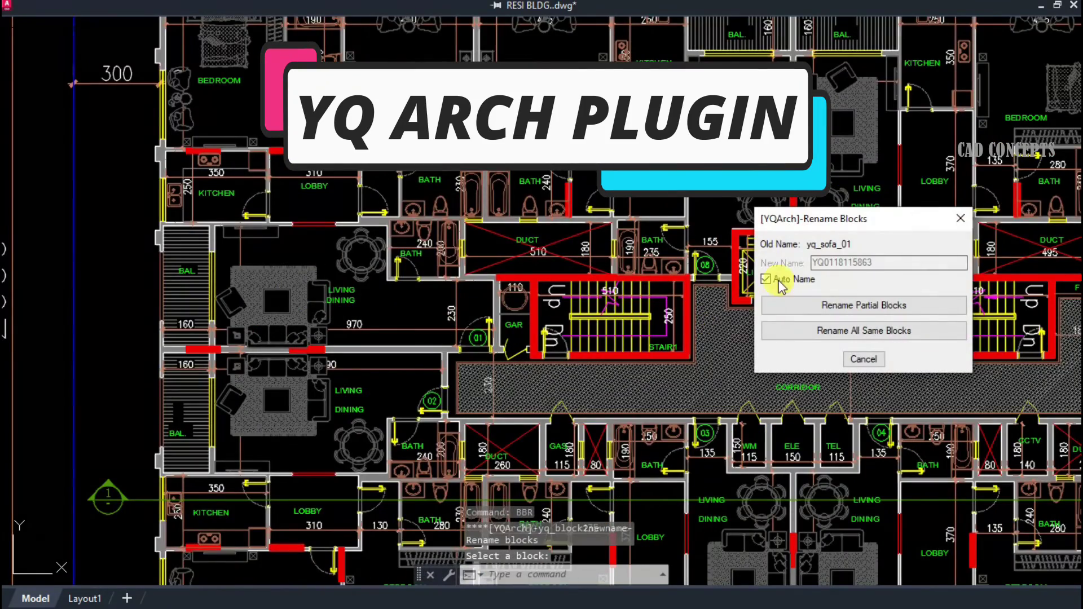
text(SOFA)
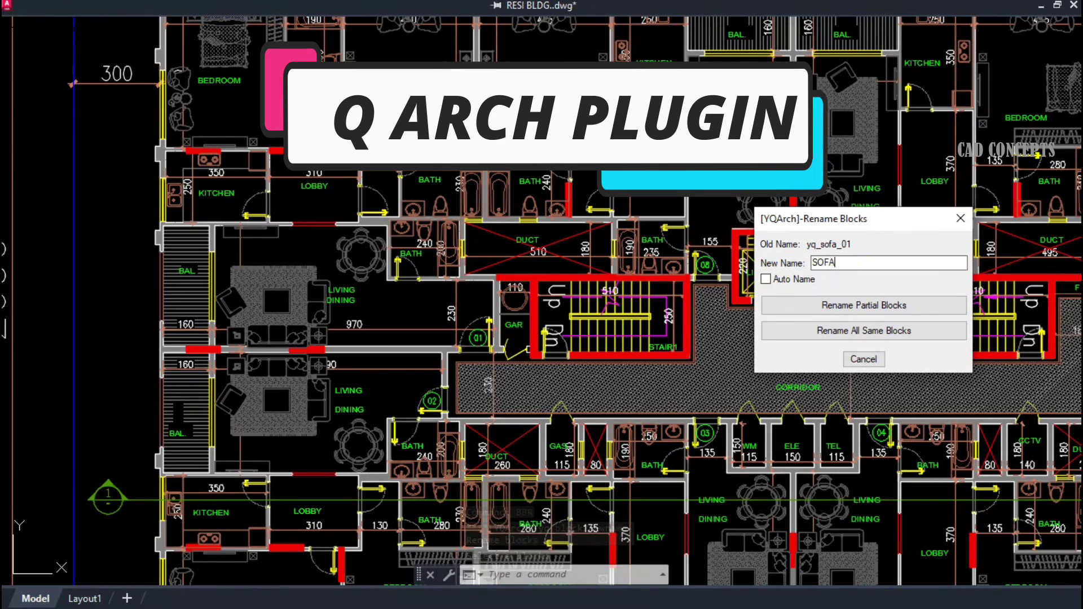
click(858, 334)
Step: Rename all same instances of the living room TV block to TV and of the dining table block yq_dtable_06 to TB
click(271, 236)
text(TV)
click(863, 329)
click(756, 209)
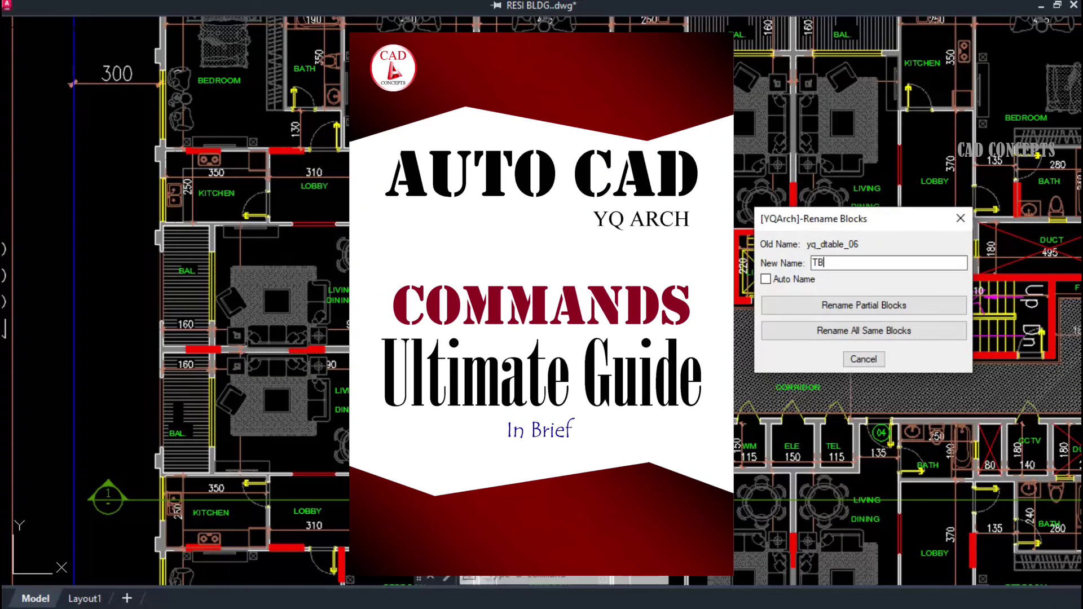
click(844, 331)
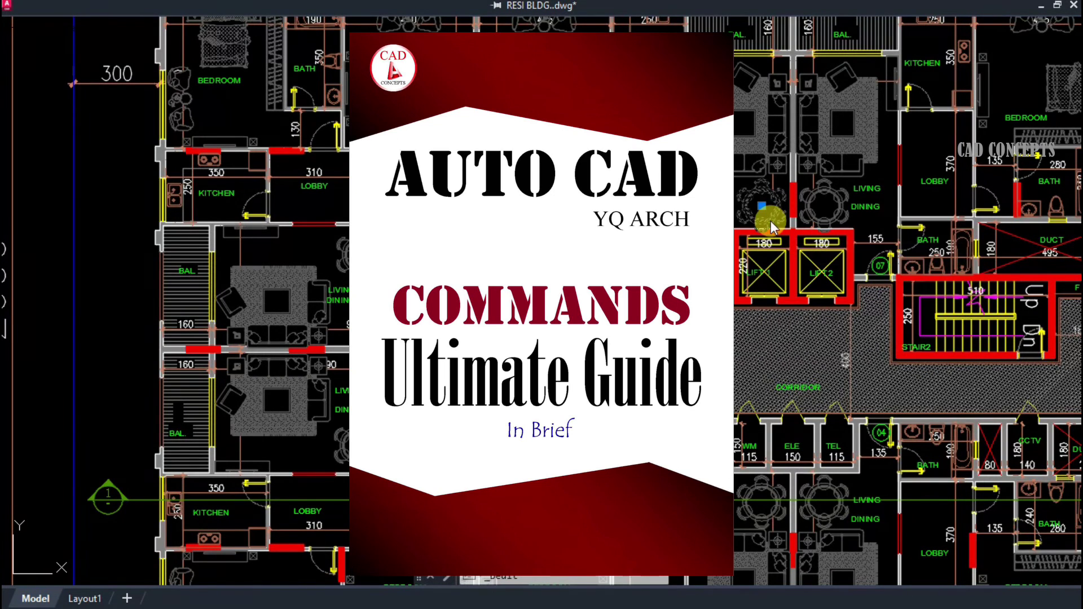
Step: Check the living room sofa's block name in the Edit Block Definition dialog without opening the block for editing
text(be)
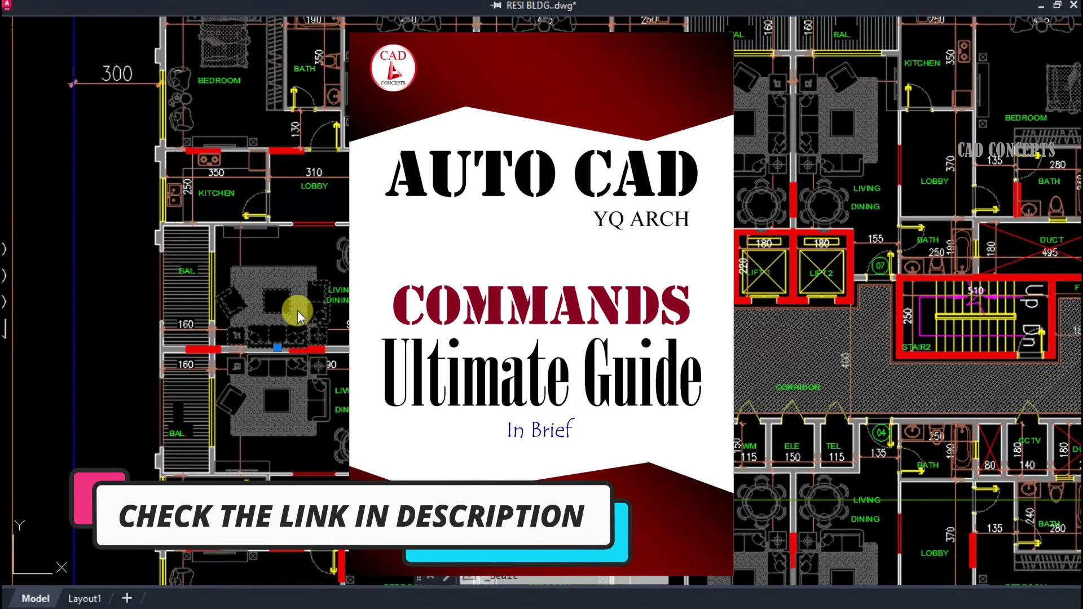
key(Return)
click(594, 419)
Step: Rename all same instances of the bed block yq_bed_03 in the lower-left bedroom to BED2
mouse_move(273, 507)
middle_down()
mouse_move(357, 406)
mouse_move(460, 240)
middle_up()
scroll(427, 393, up, 1)
text(bBR)
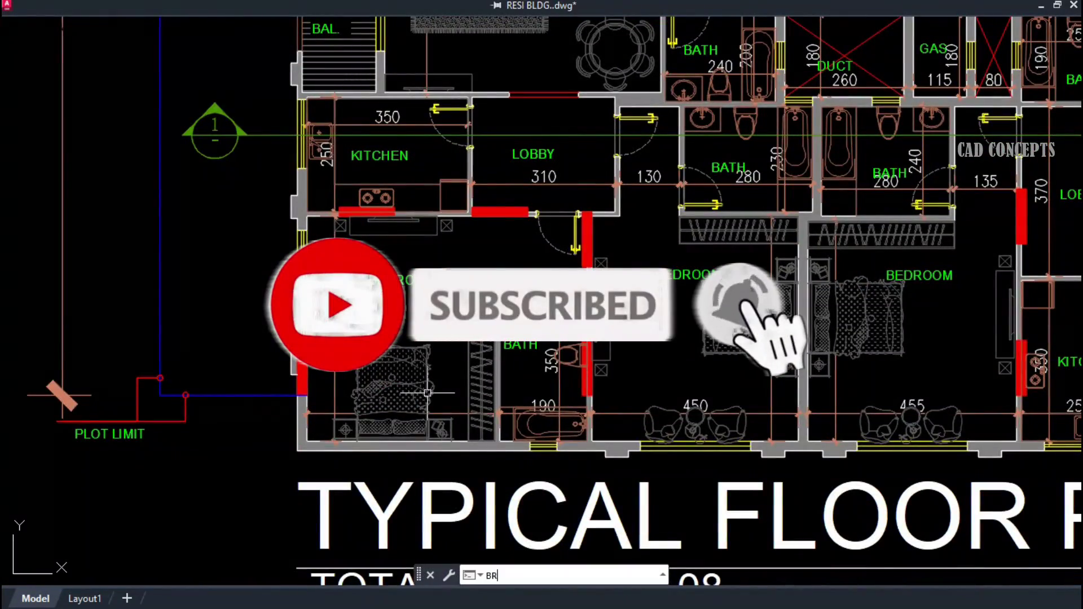
key(Escape)
text(rb)
key(Return)
click(426, 381)
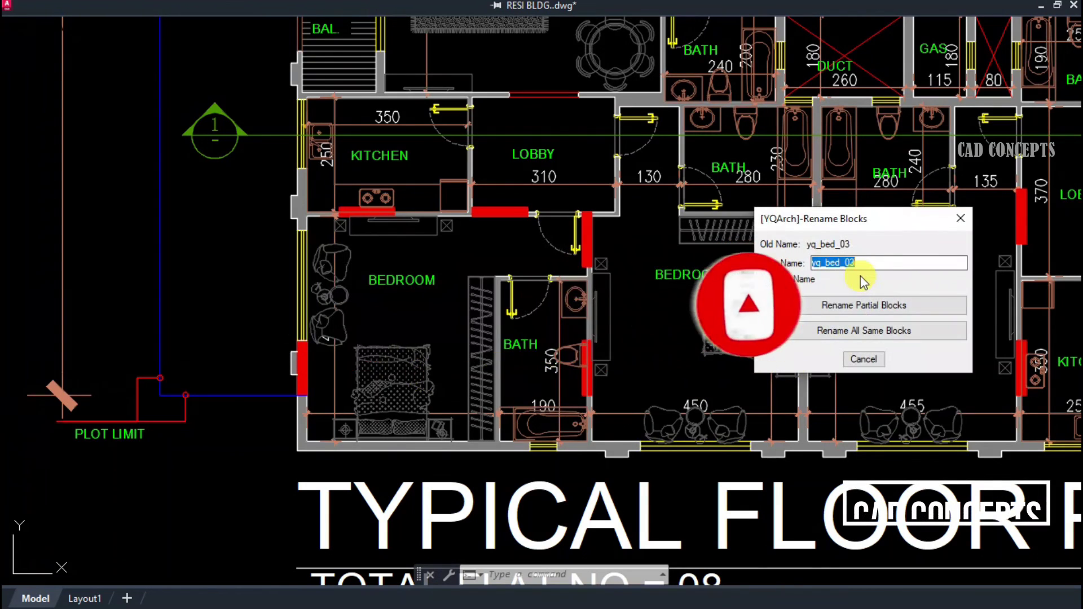
text(BED2)
click(842, 330)
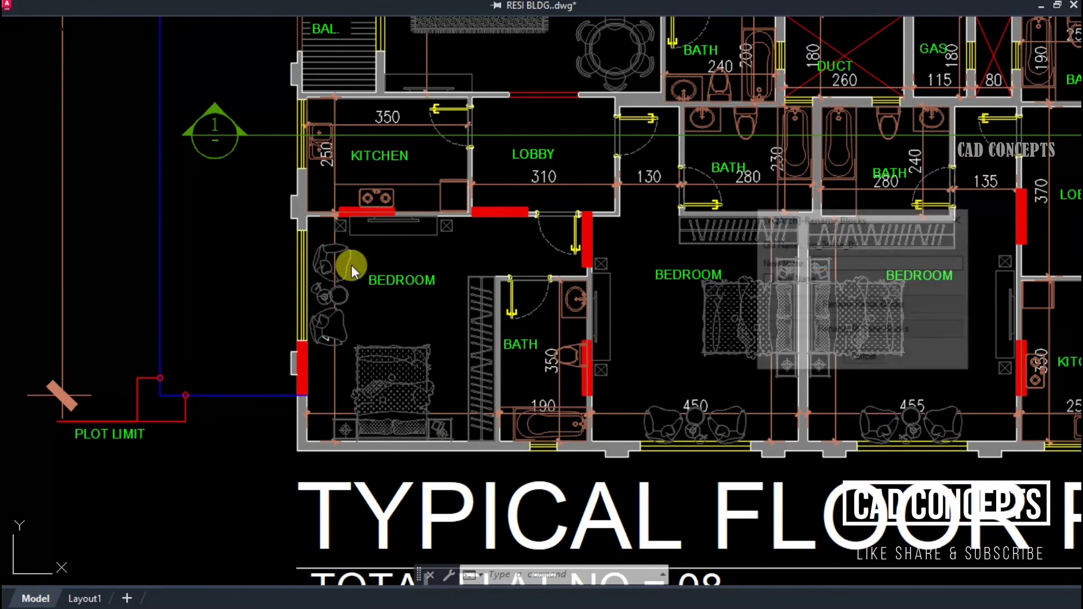